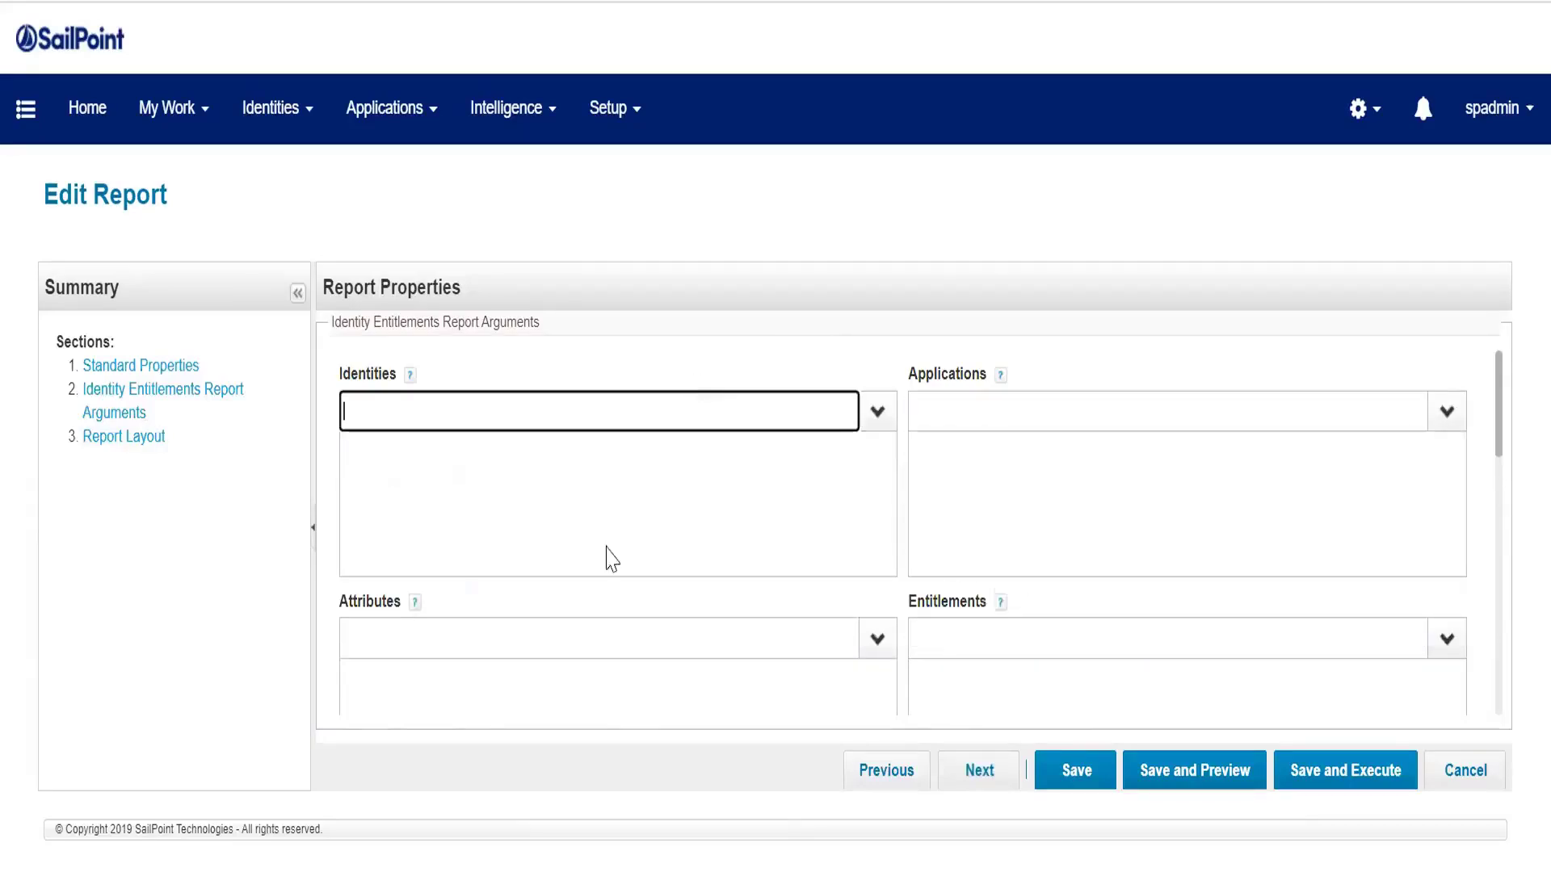
- Examine the filter fields in the Identity Entitlements Report Arguments section
scroll(605, 557, "down", 4)
scroll(808, 501, "up", 4)
scroll(1208, 595, "down", 4)
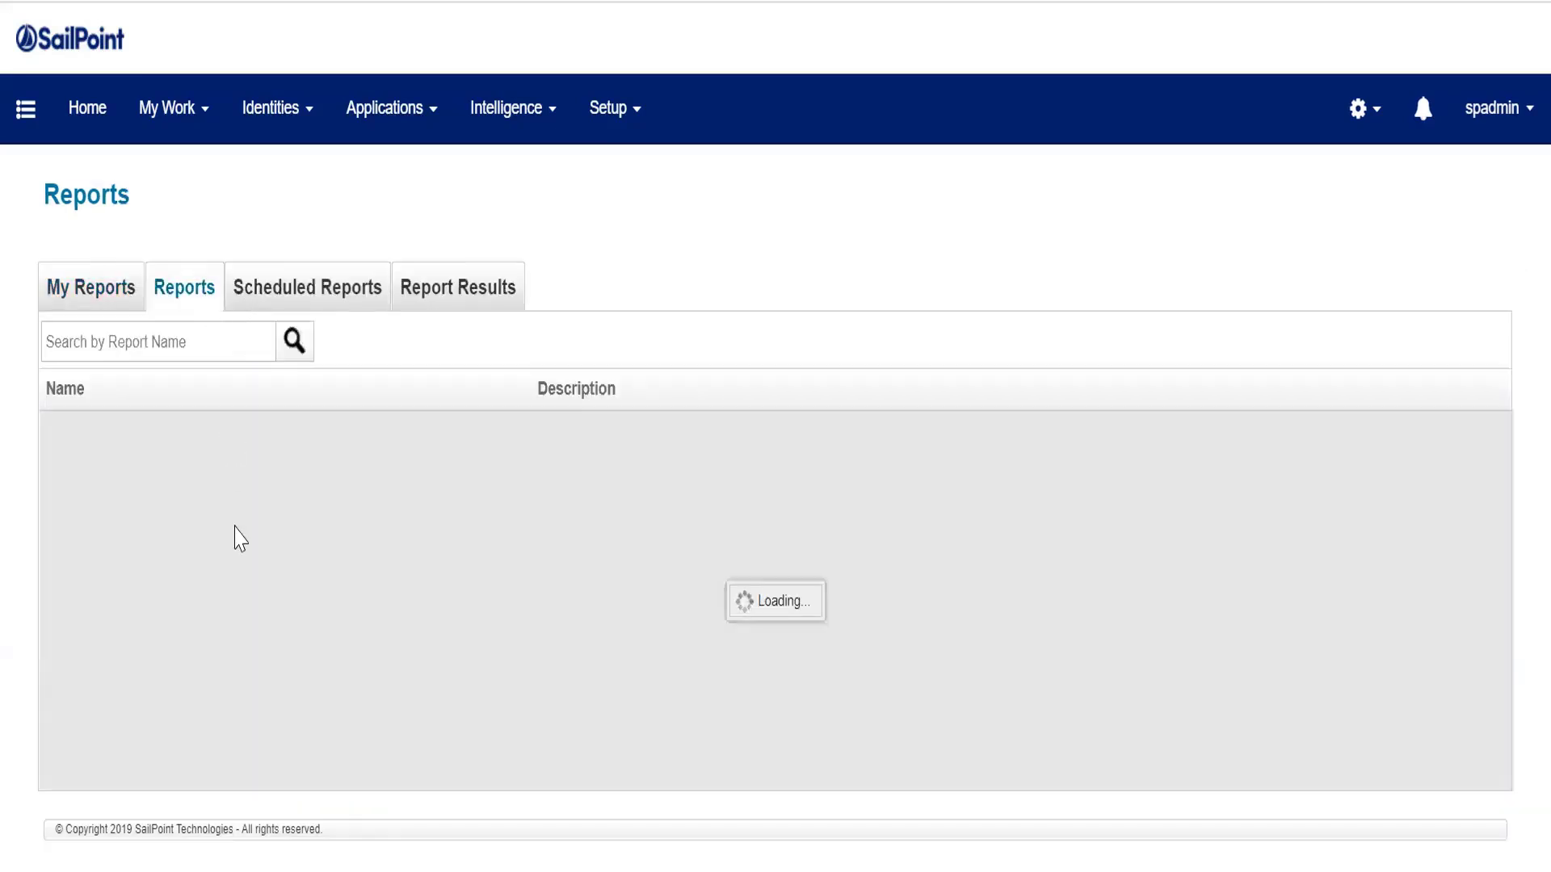
- Open the User Details Report from the report list and show its Standard Properties section
scroll(324, 589, "down", 10)
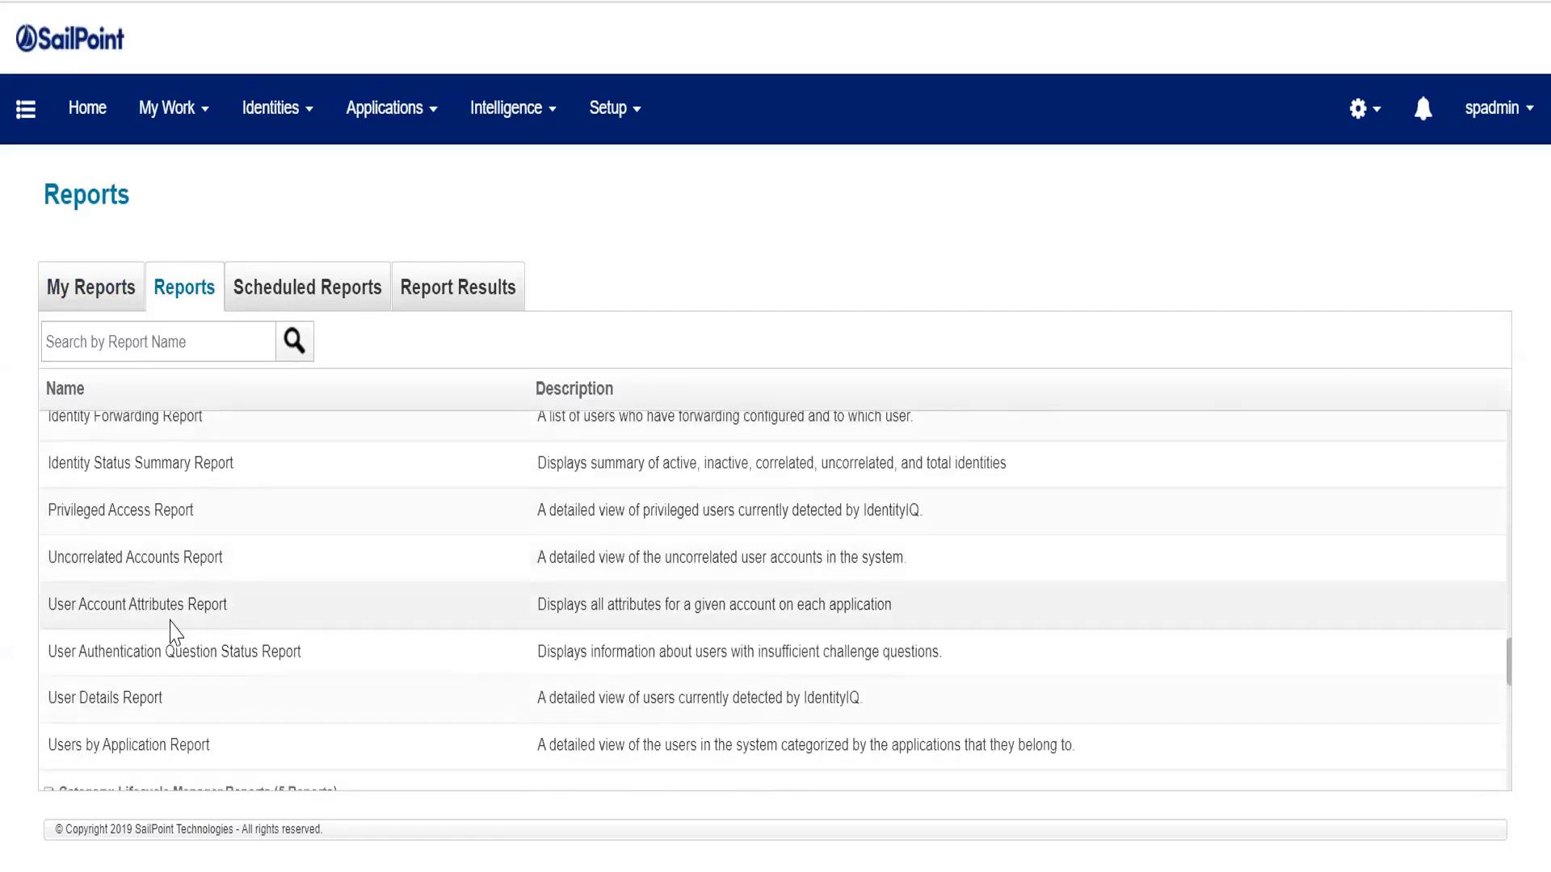
left_click(171, 701)
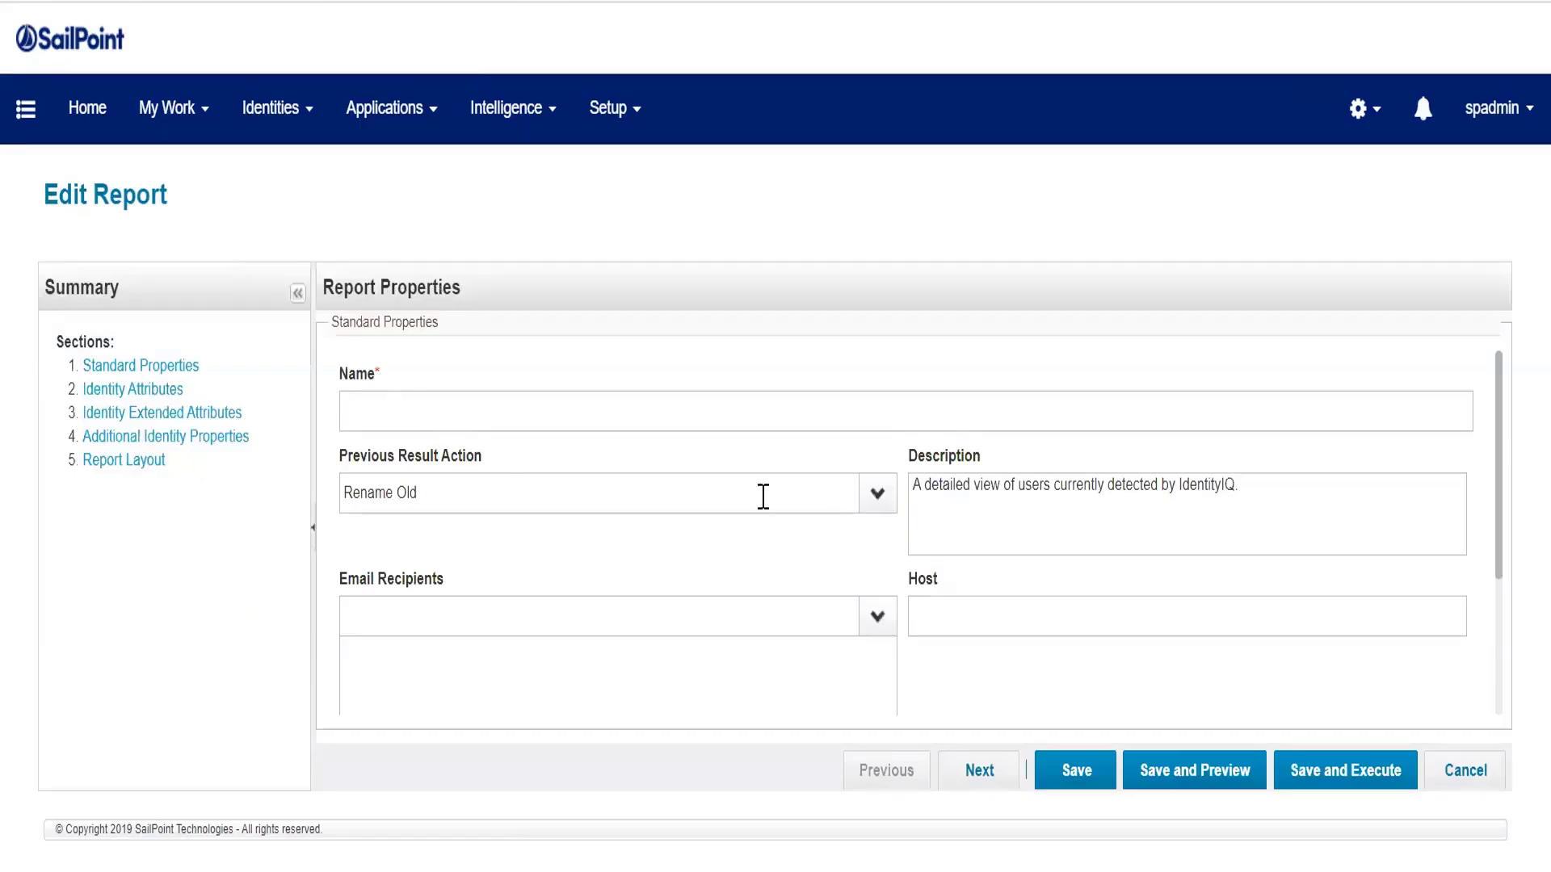
left_click(166, 367)
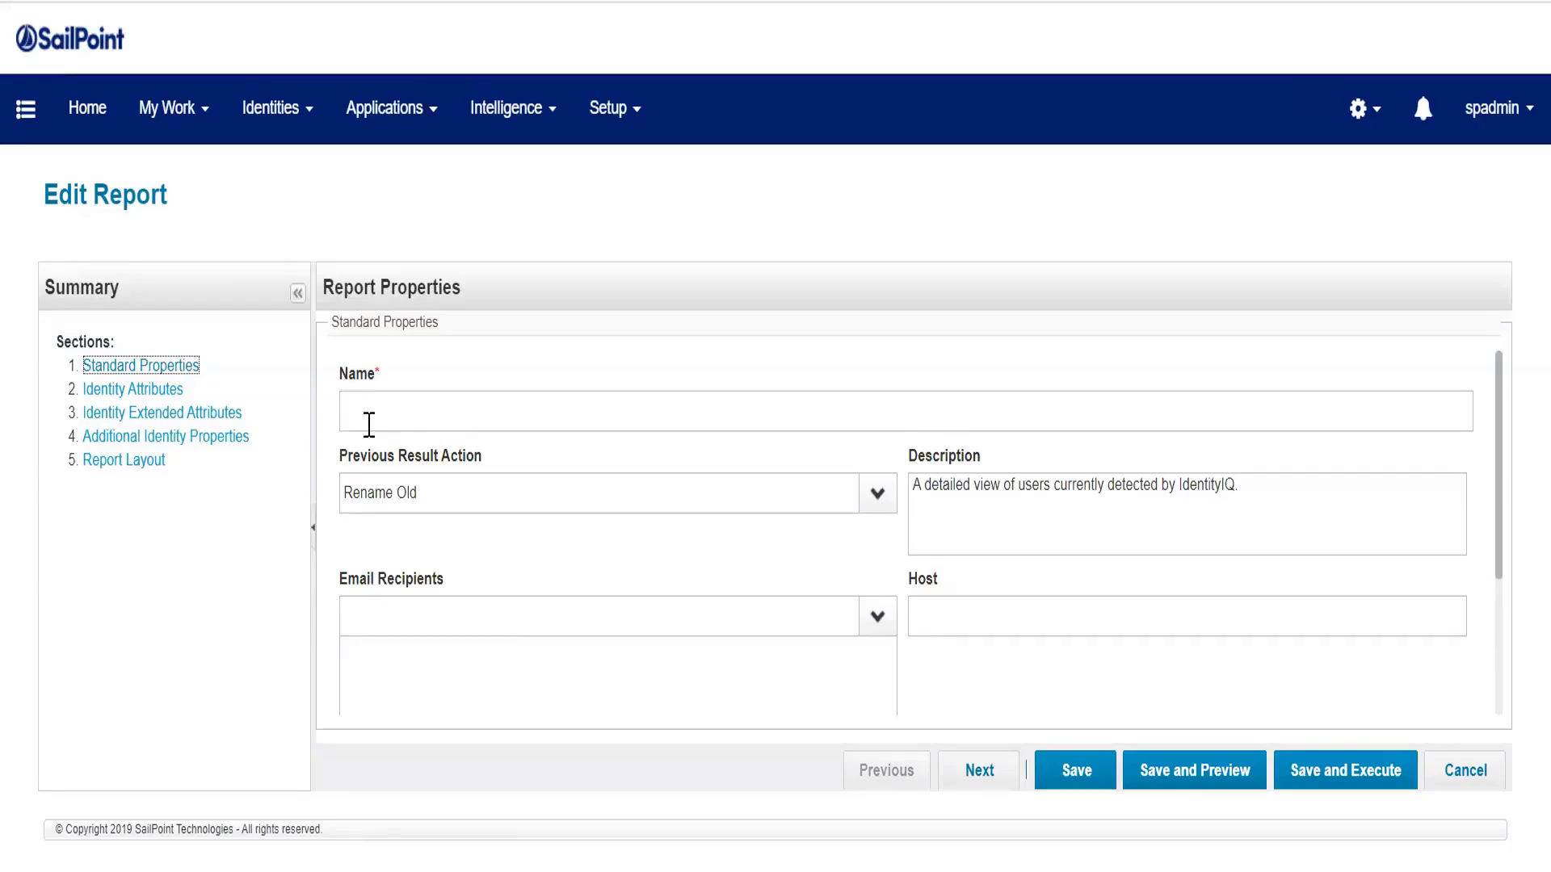
- Examine the sorting, grouping and column options in the report's Report Layout section
left_click(154, 467)
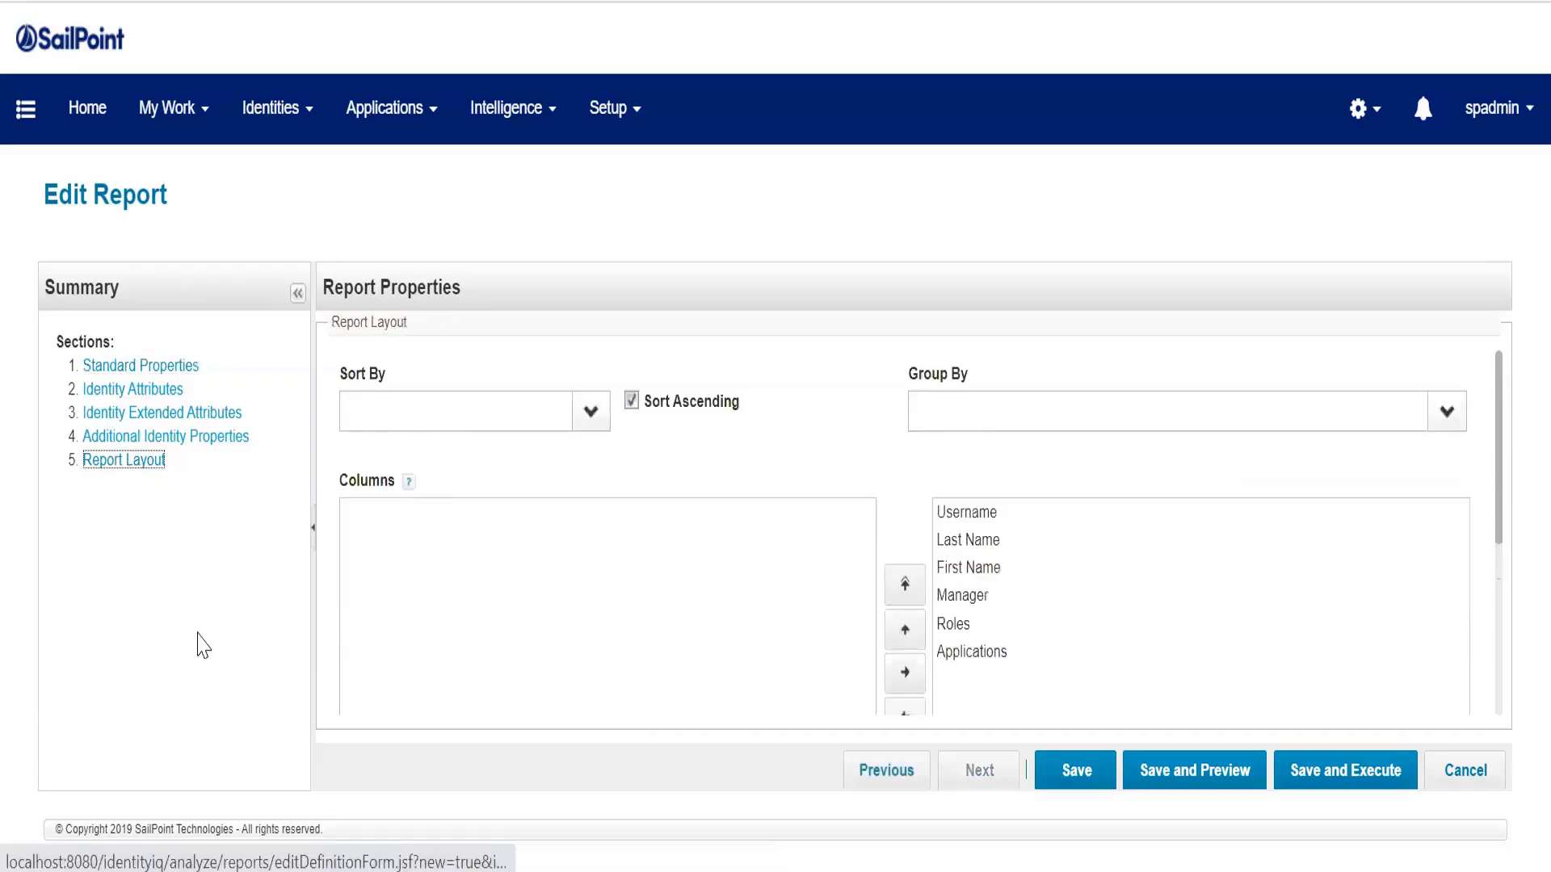
scroll(795, 668, "down", 5)
scroll(554, 581, "up", 5)
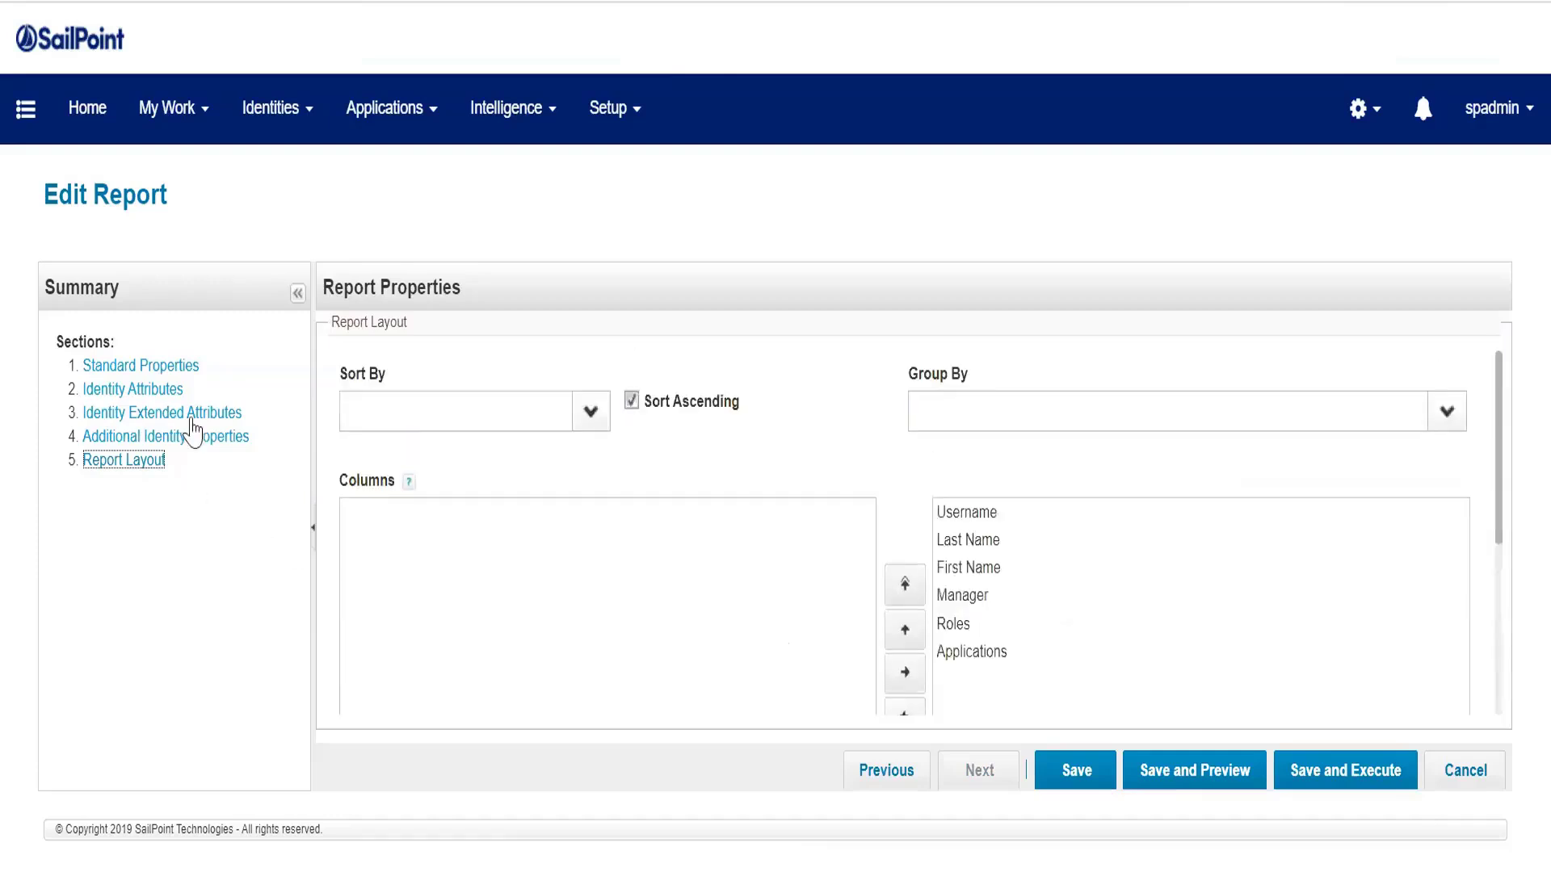
- Compare the fields in Identity Attributes, Identity Extended Attributes and Additional Identity Properties, ending at Report Layout
left_click(154, 390)
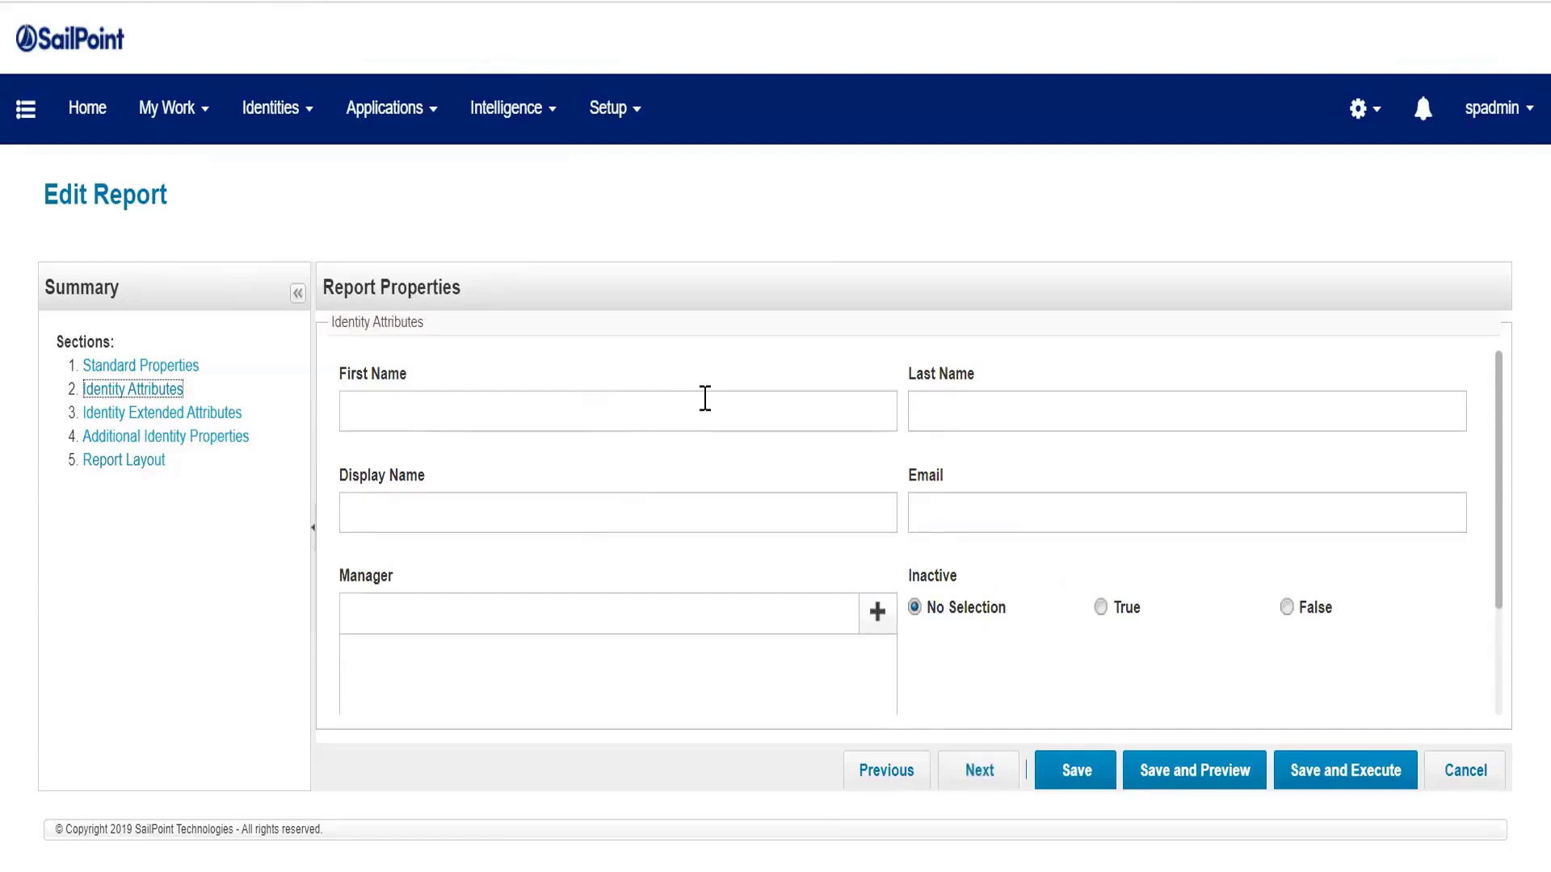
left_click(228, 418)
left_click(214, 442)
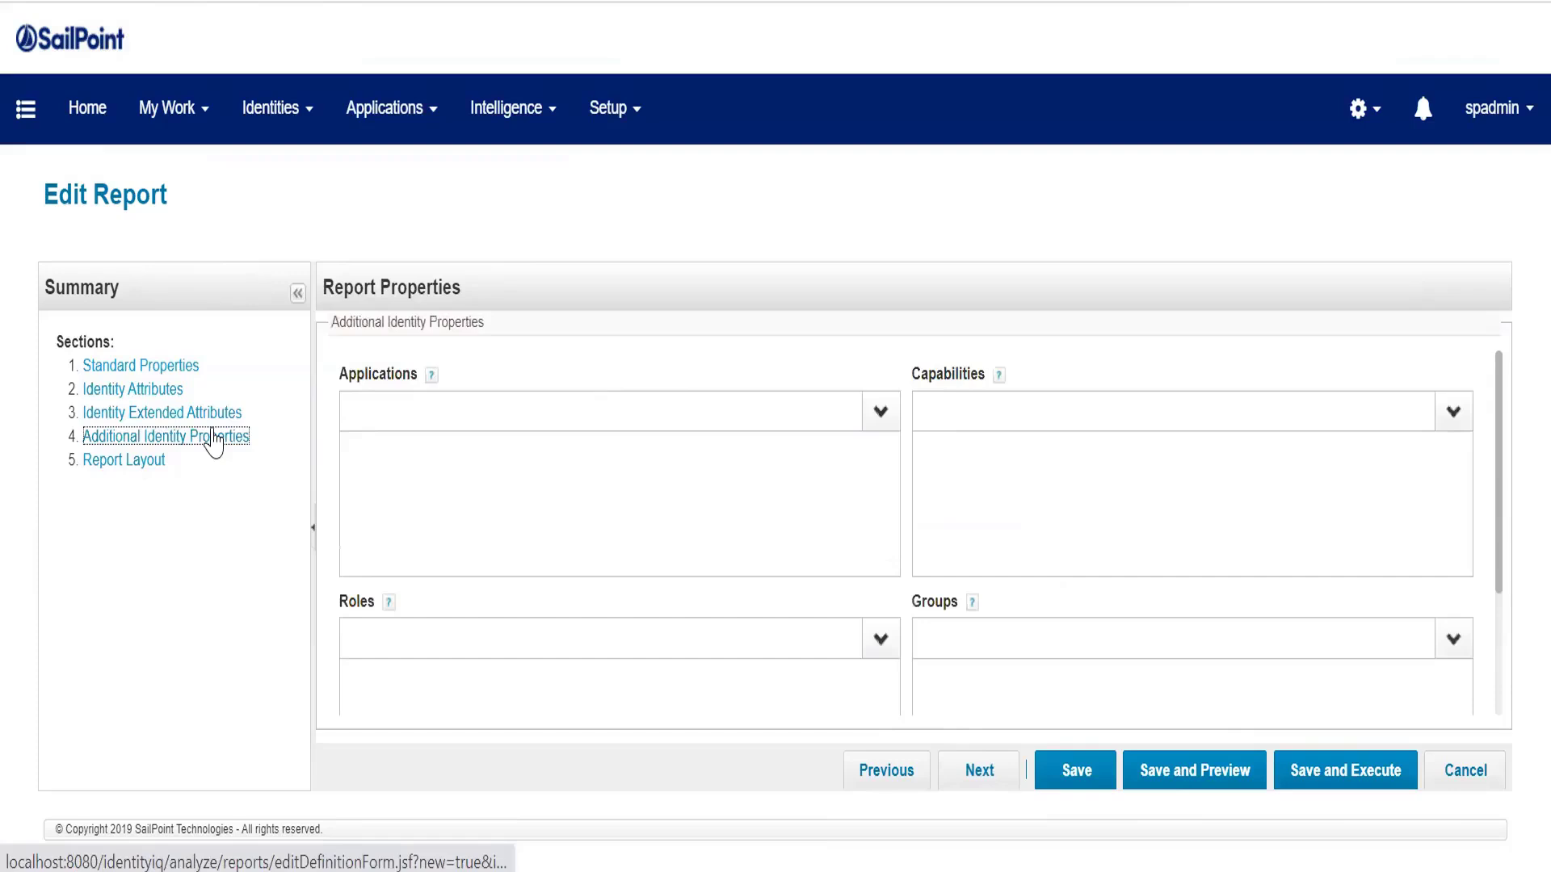
left_click(219, 417)
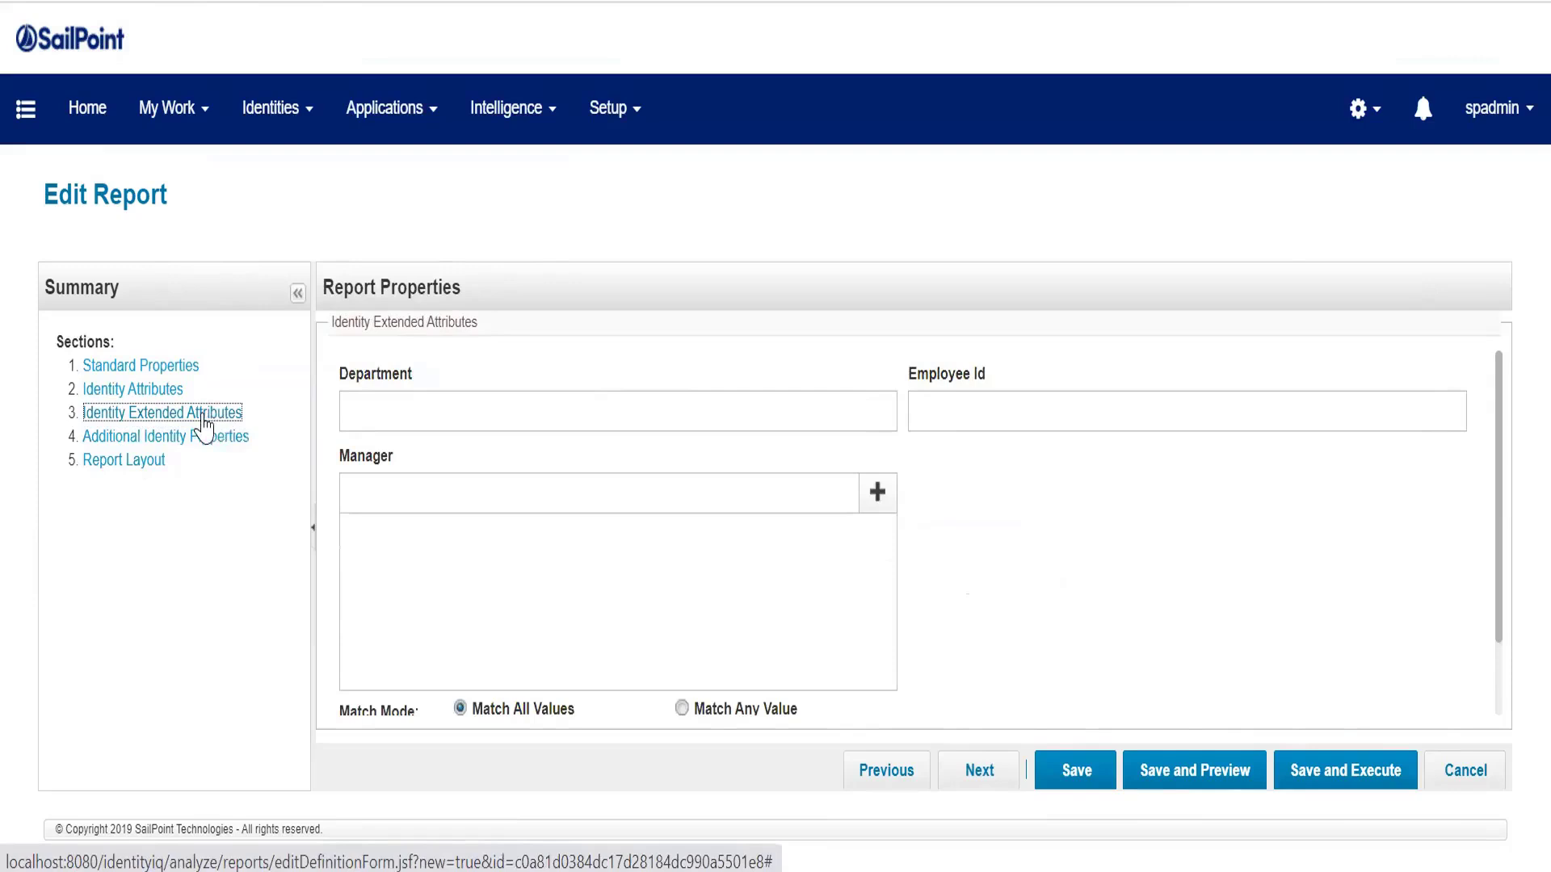
left_click(168, 392)
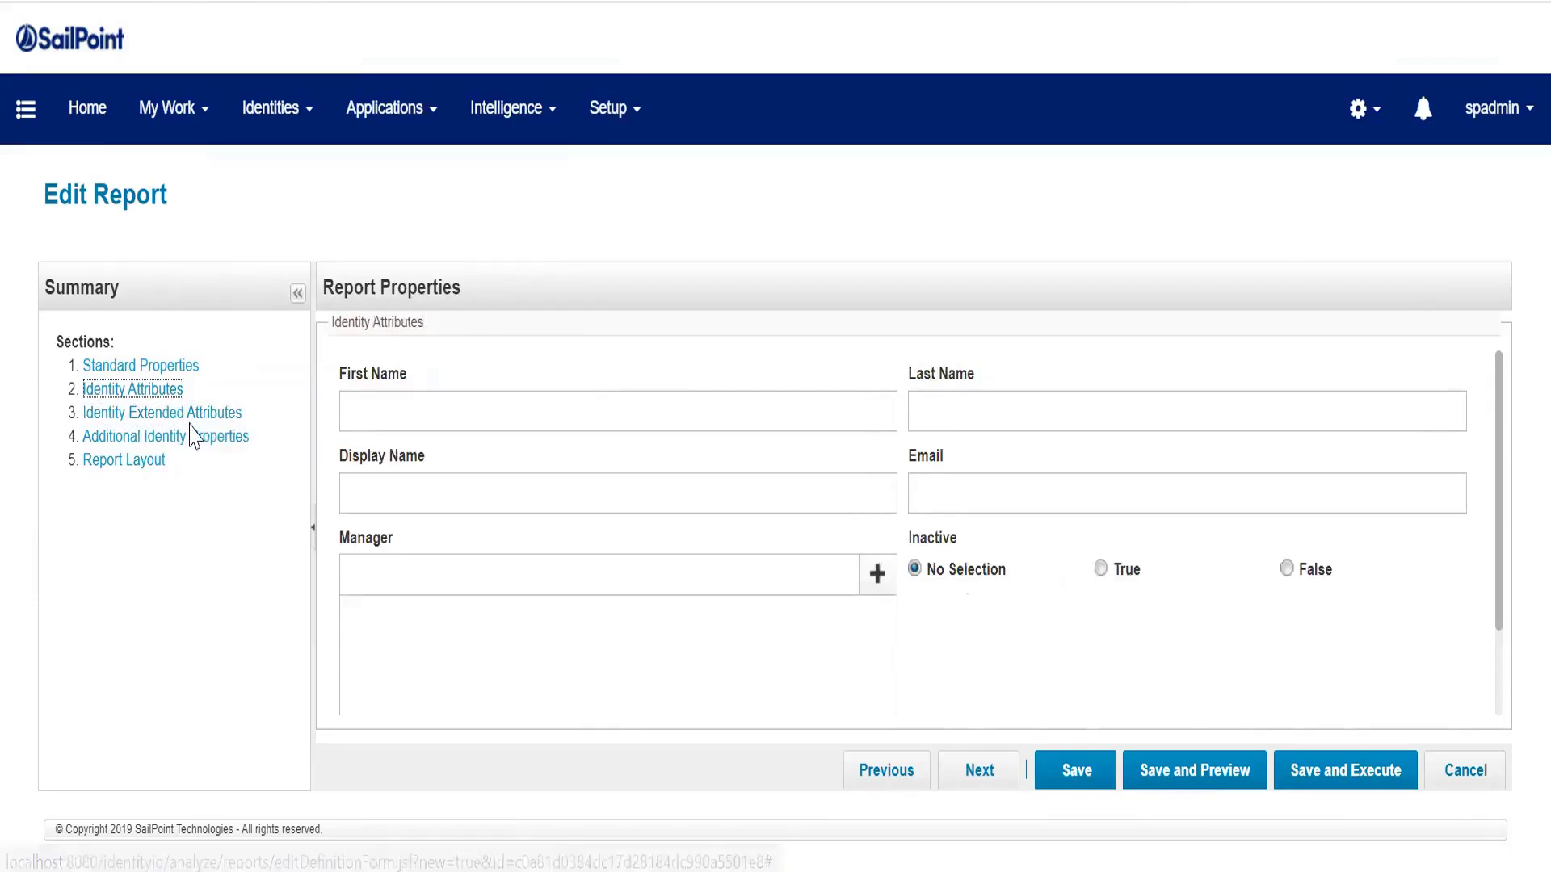
left_click(199, 417)
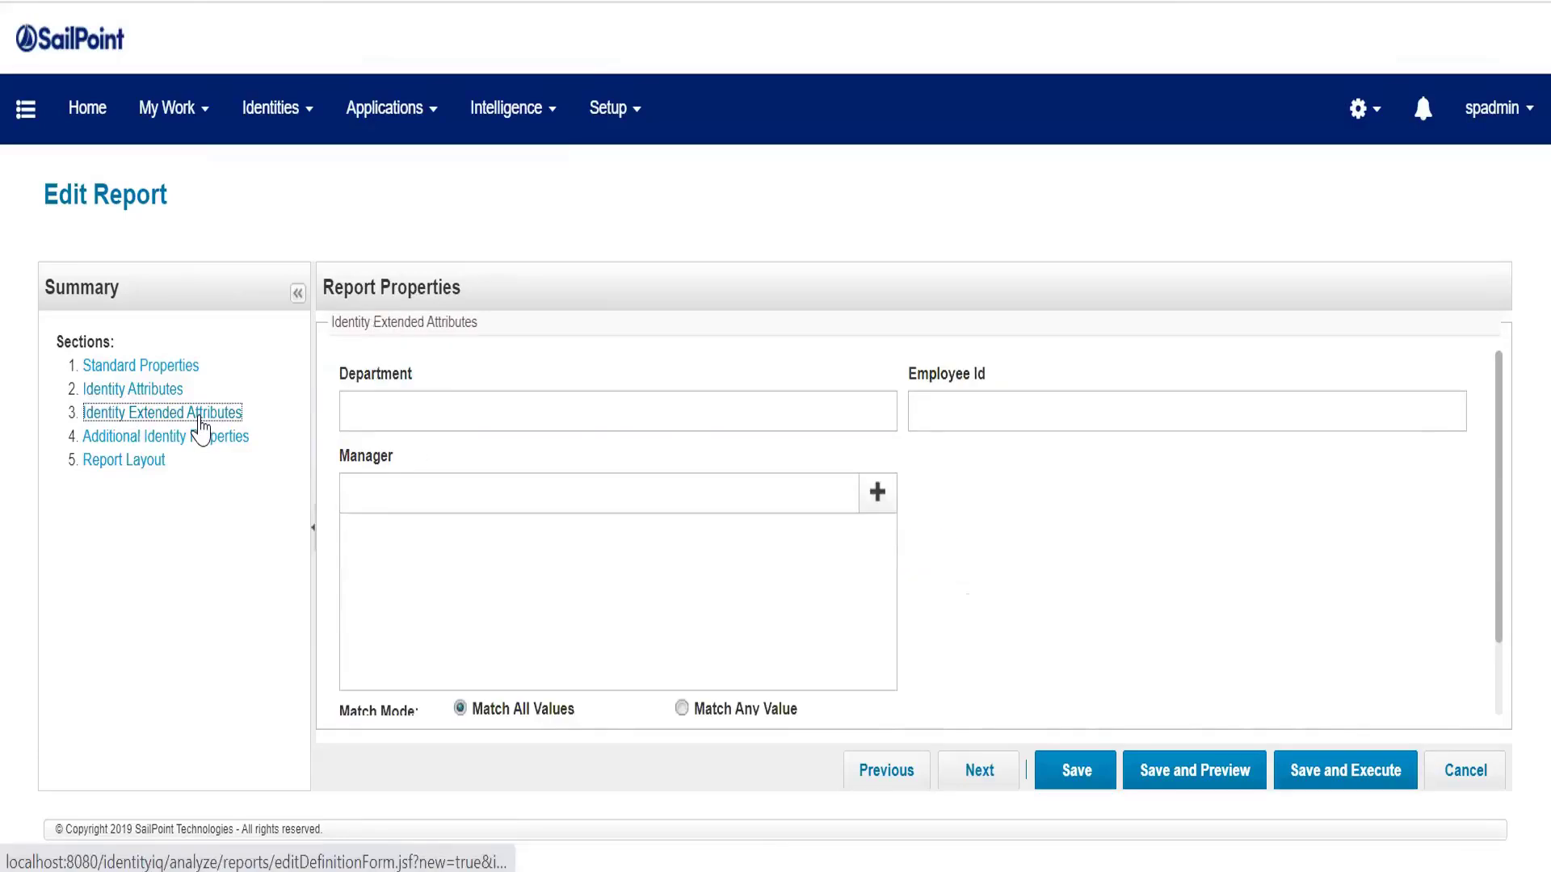
left_click(202, 440)
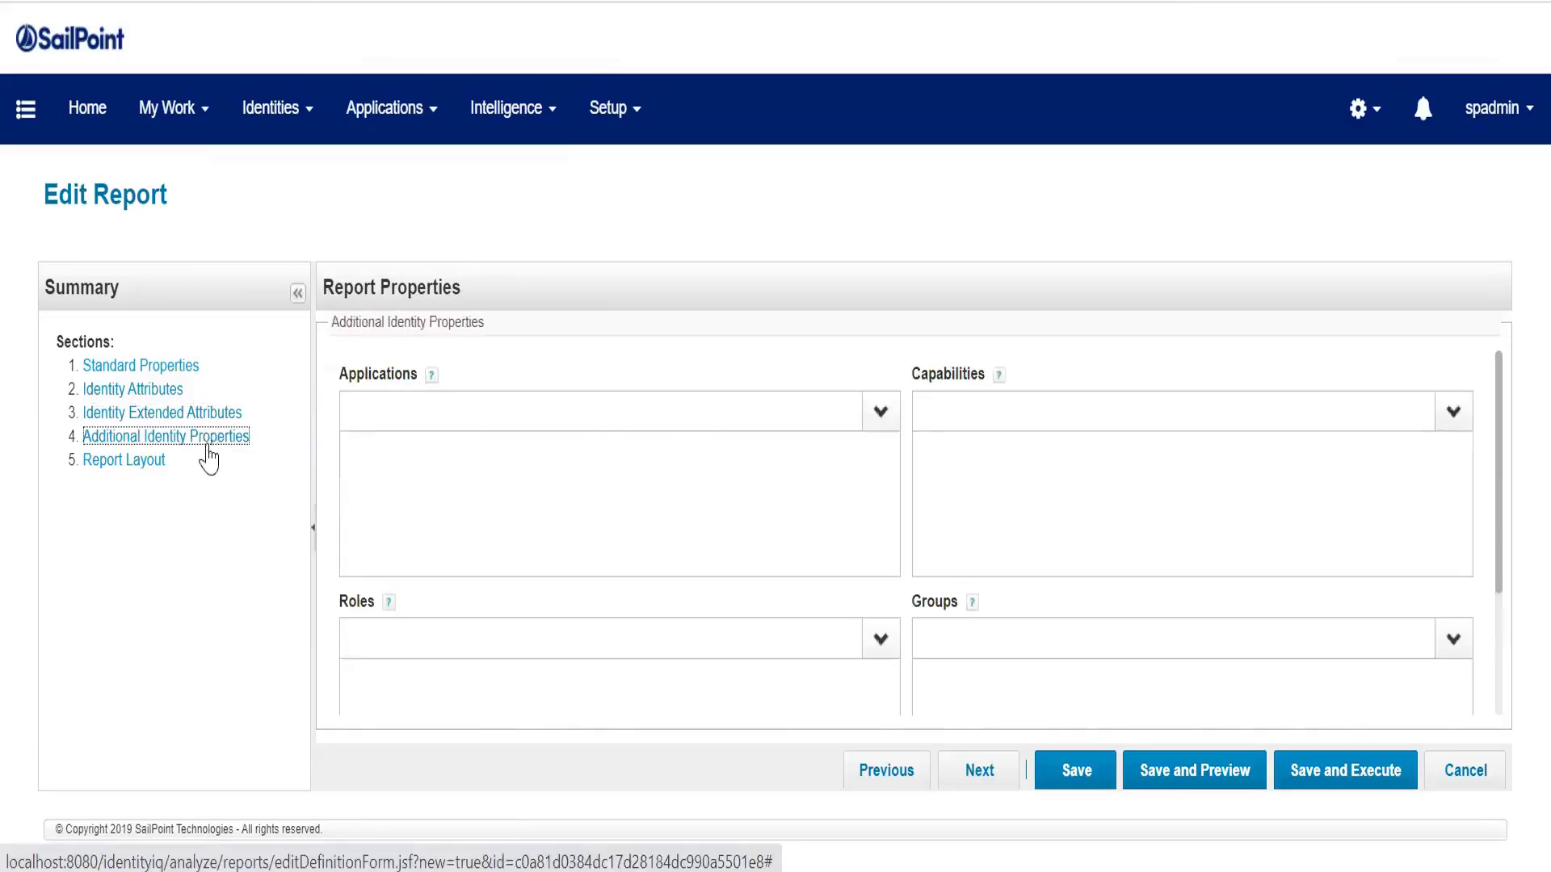
left_click(154, 465)
- Examine all fields in the User Details Report's Standard Properties section
left_click(168, 366)
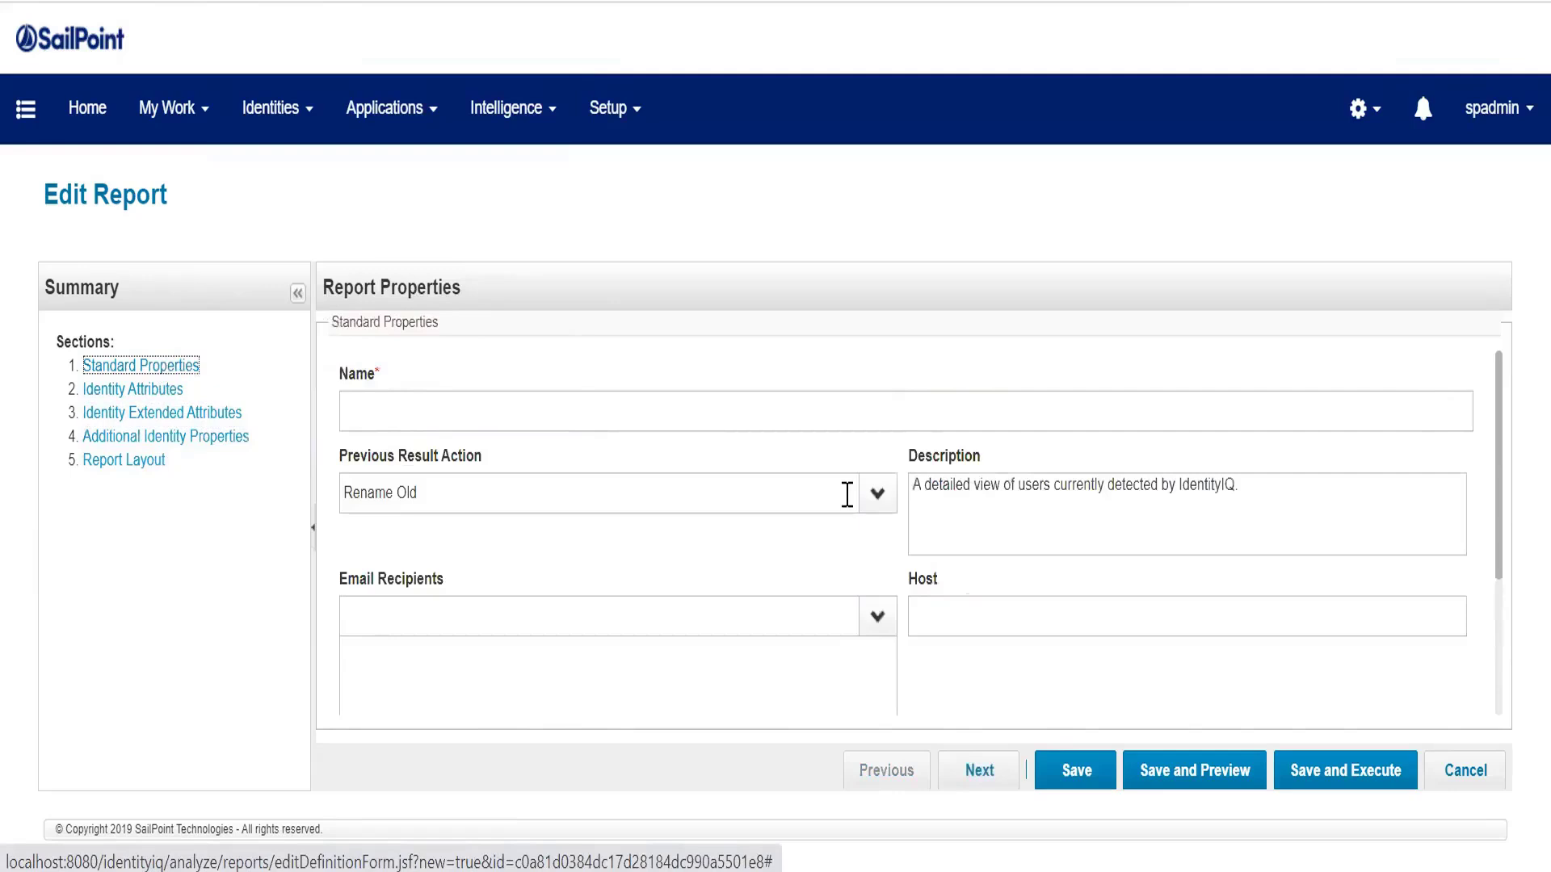
scroll(847, 494, "down", 3)
scroll(848, 501, "up", 3)
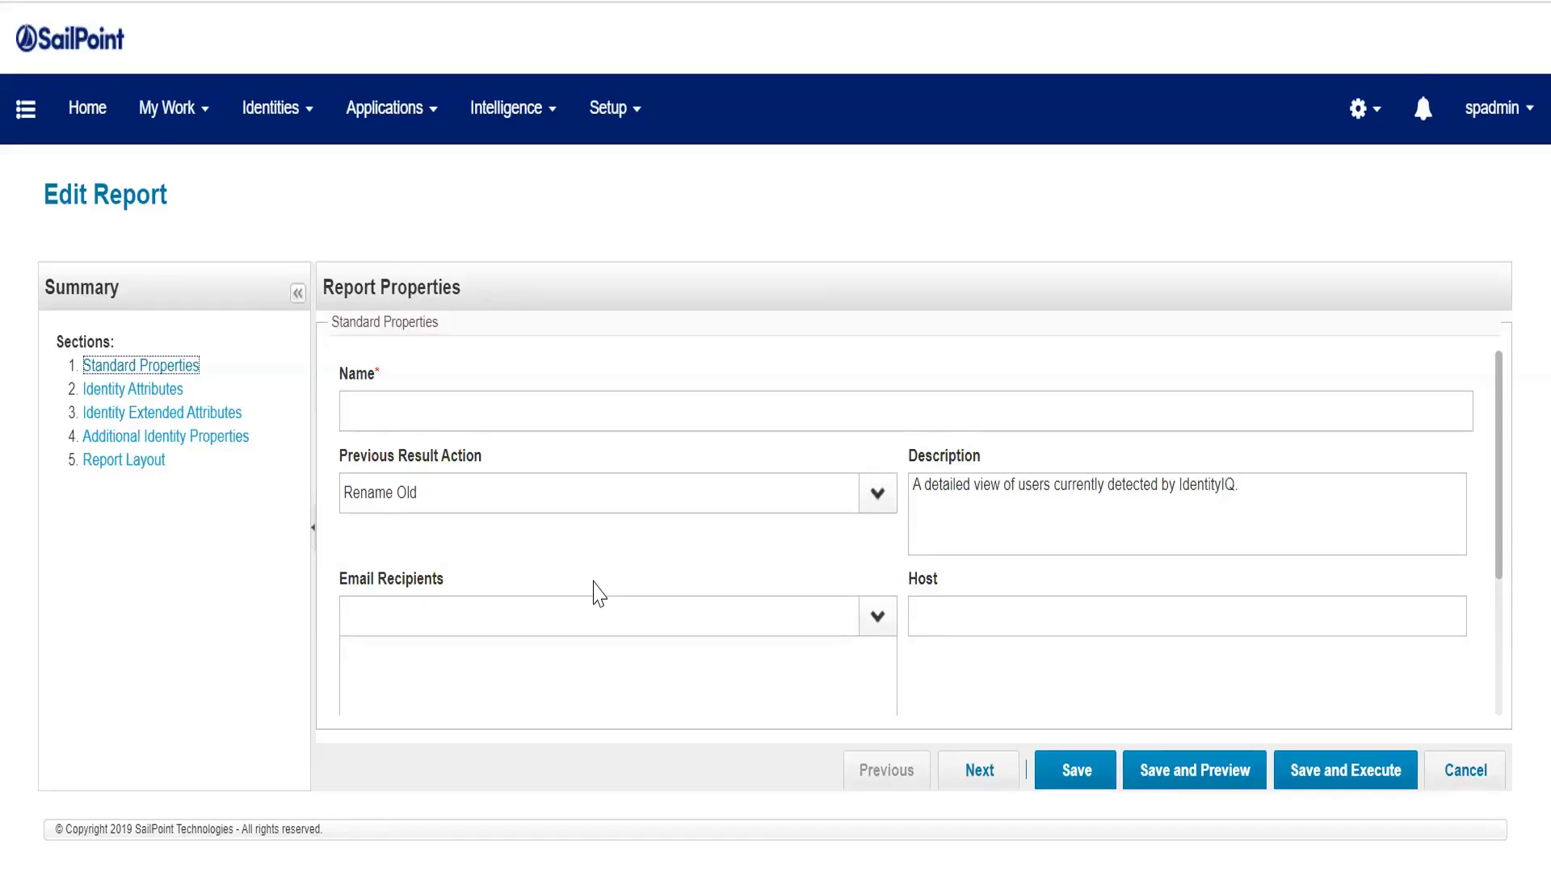
- Revisit Identity Attributes and Standard Properties, then review the column list and sort settings in Report Layout
left_click(162, 393)
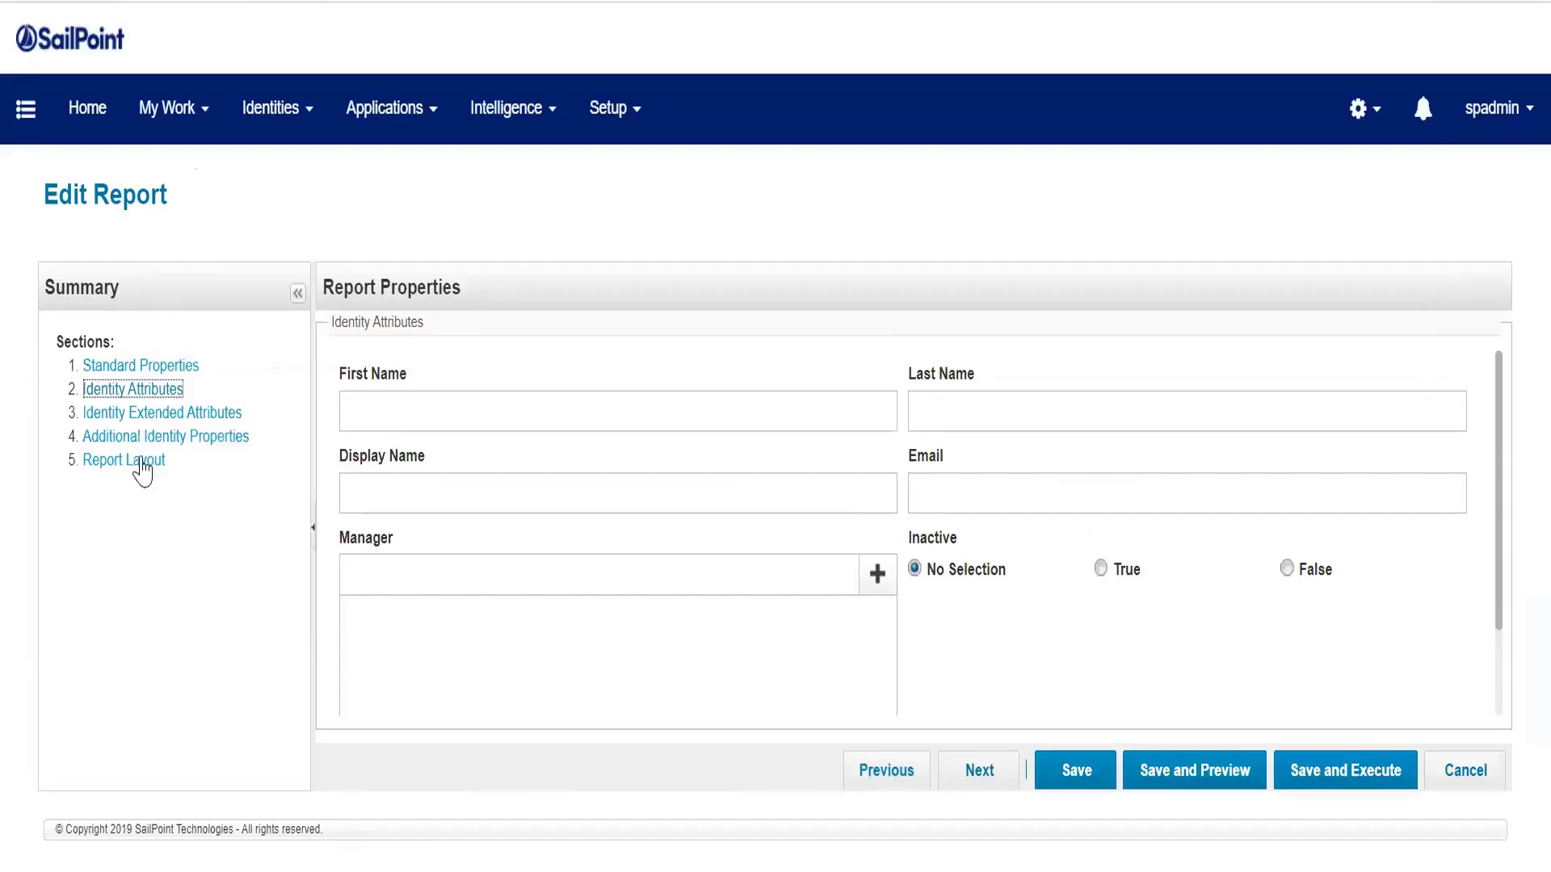
left_click(155, 376)
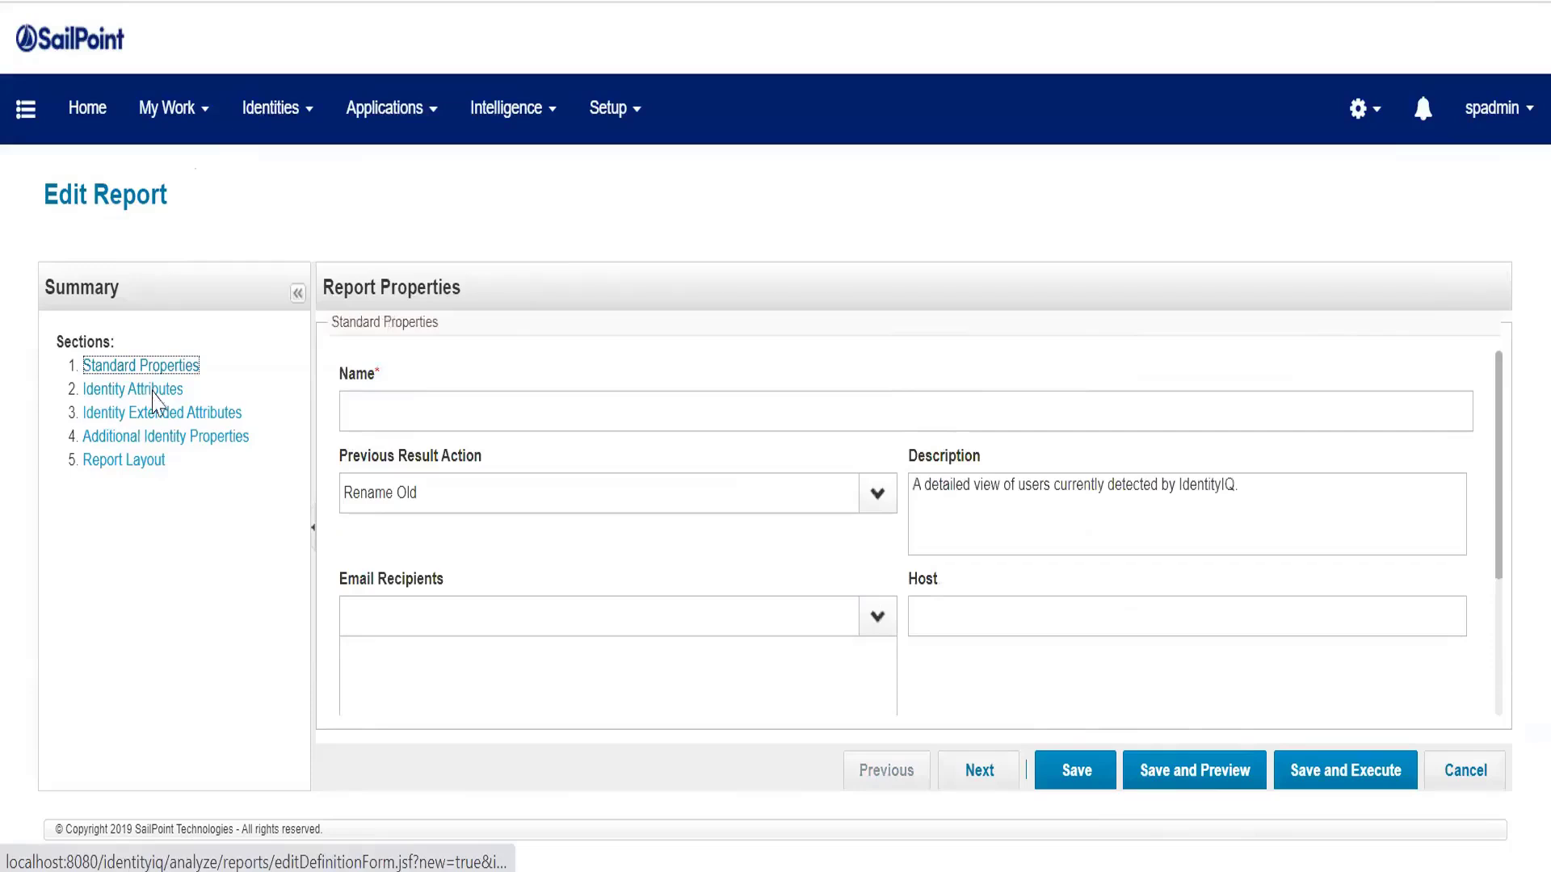
left_click(149, 464)
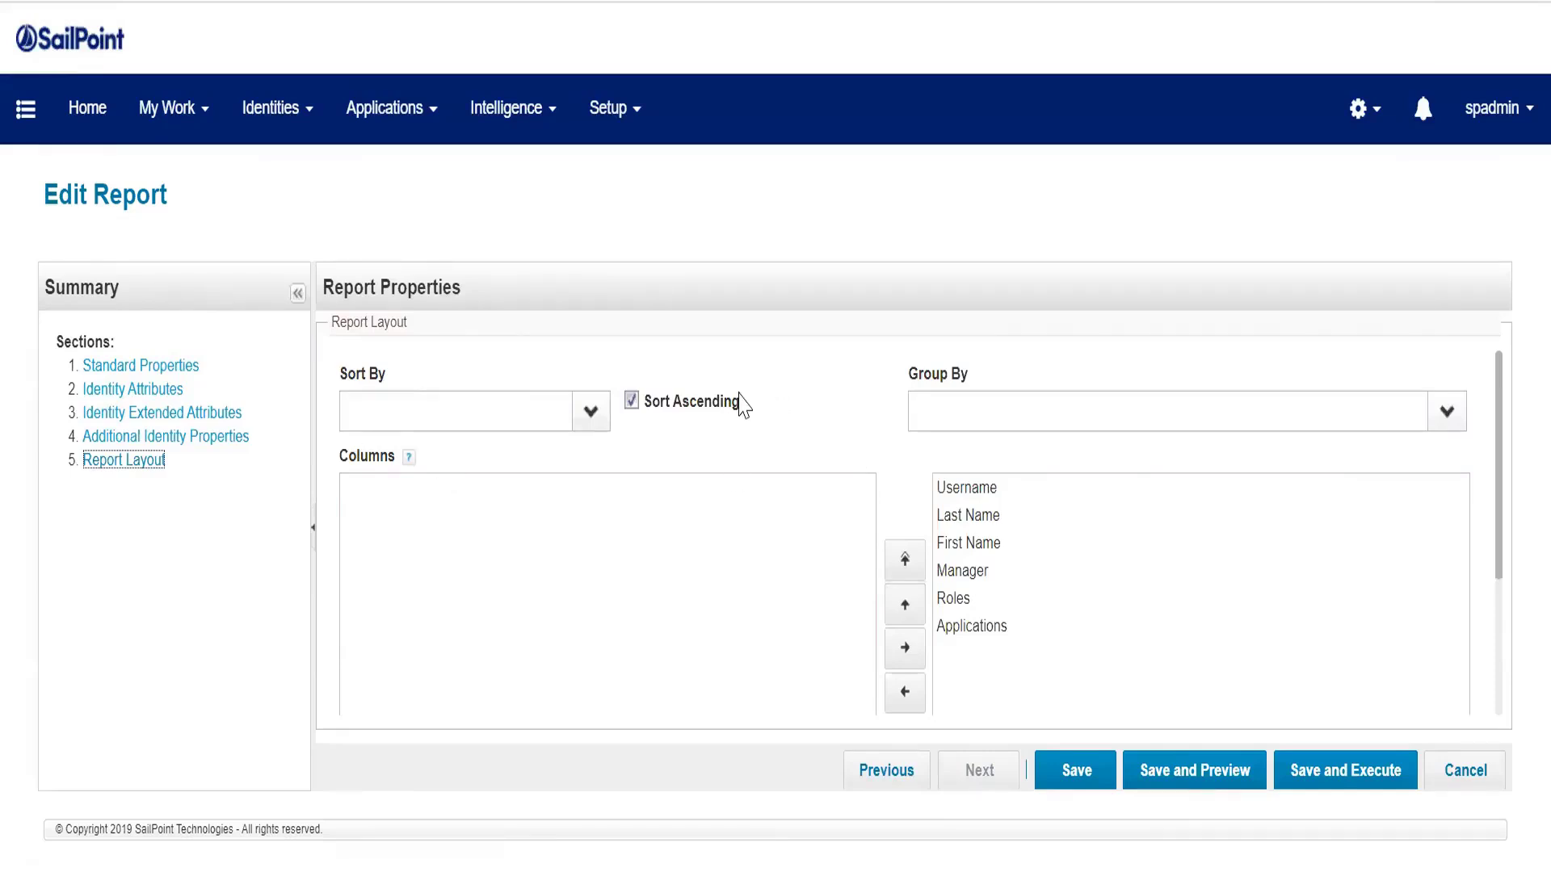
scroll(994, 563, "down", 2)
scroll(994, 563, "up", 2)
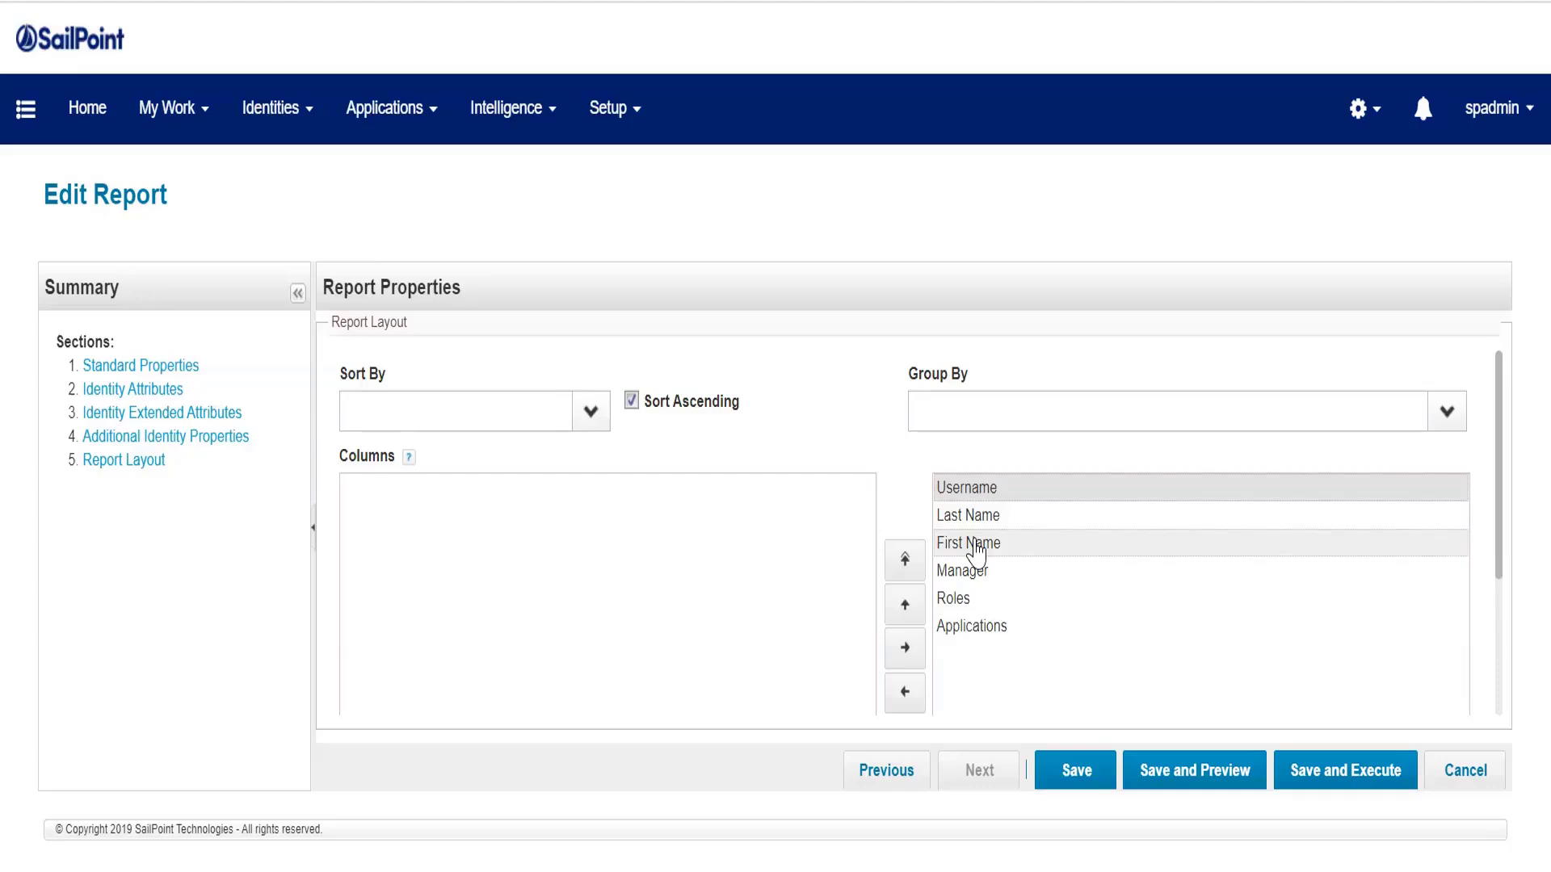
- Leave the report form and return to the full list of available report templates
left_click(504, 113)
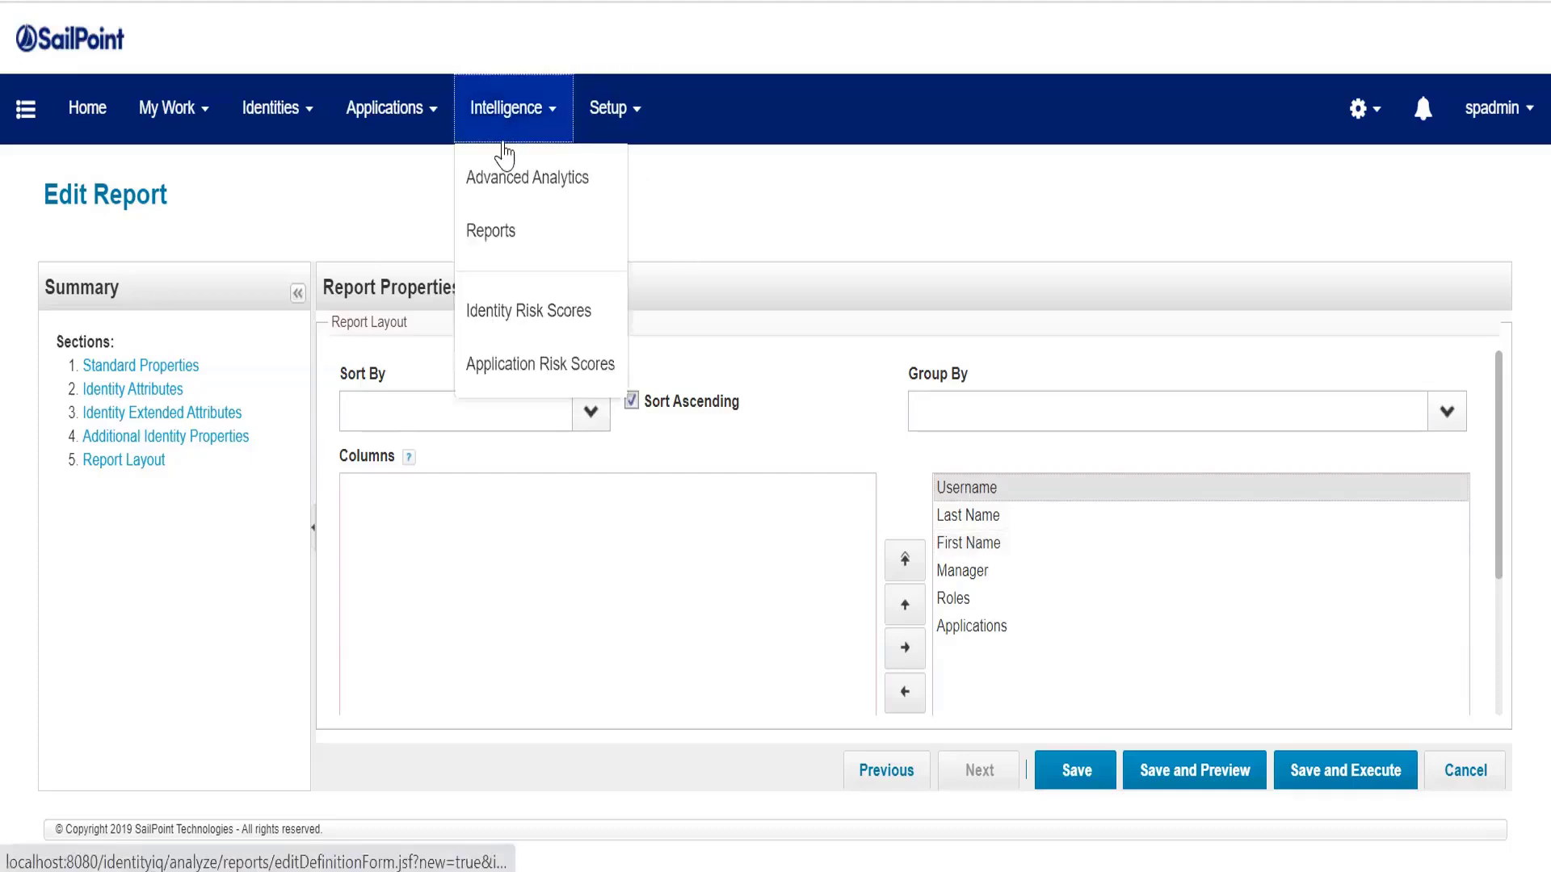
left_click(517, 252)
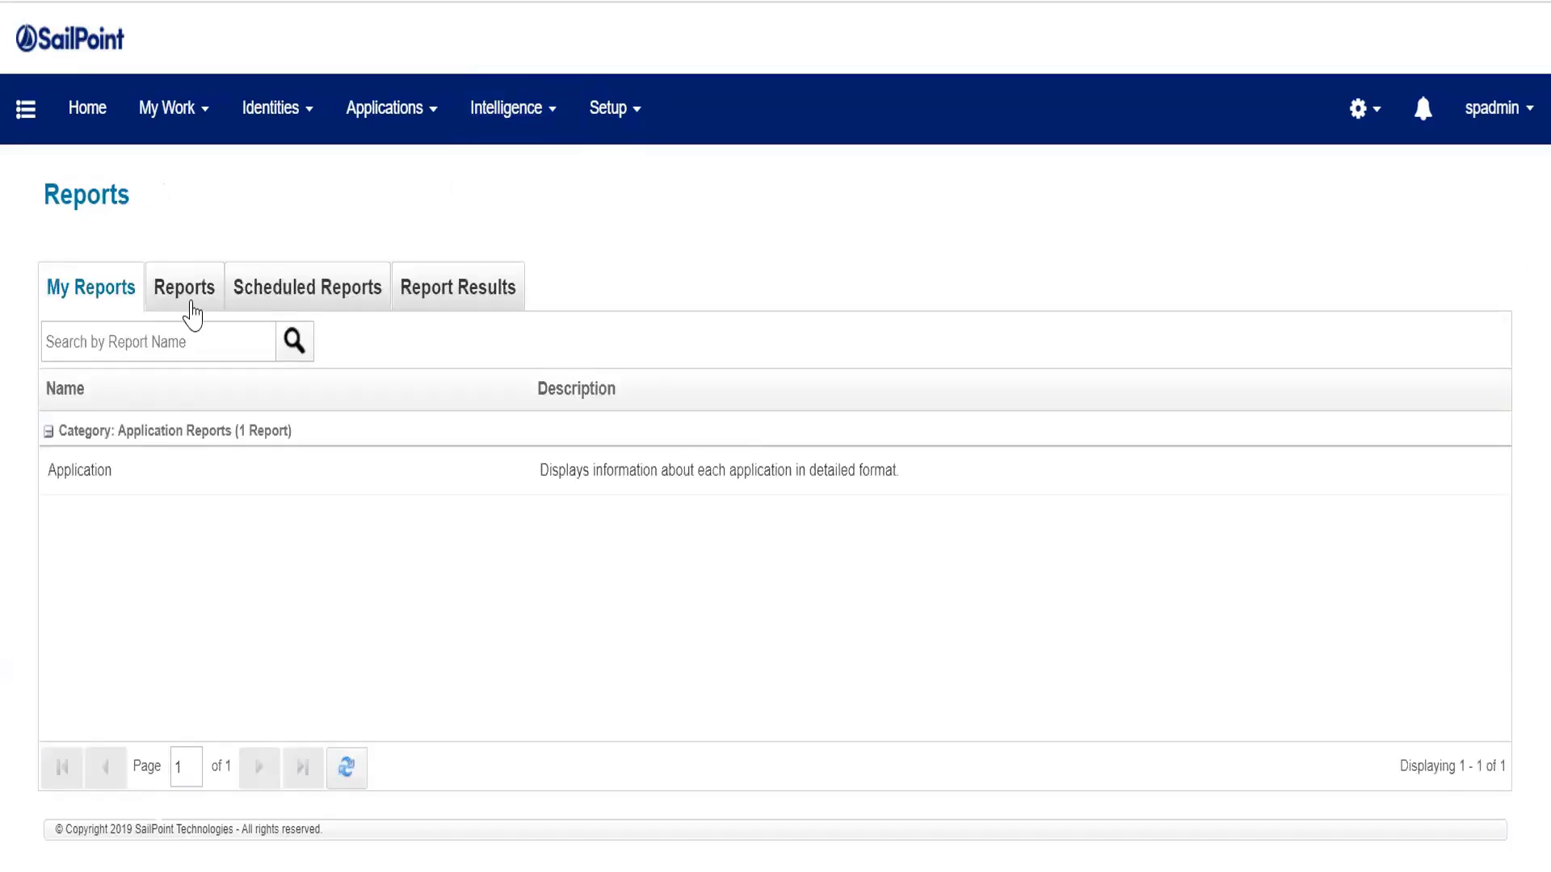
left_click(191, 295)
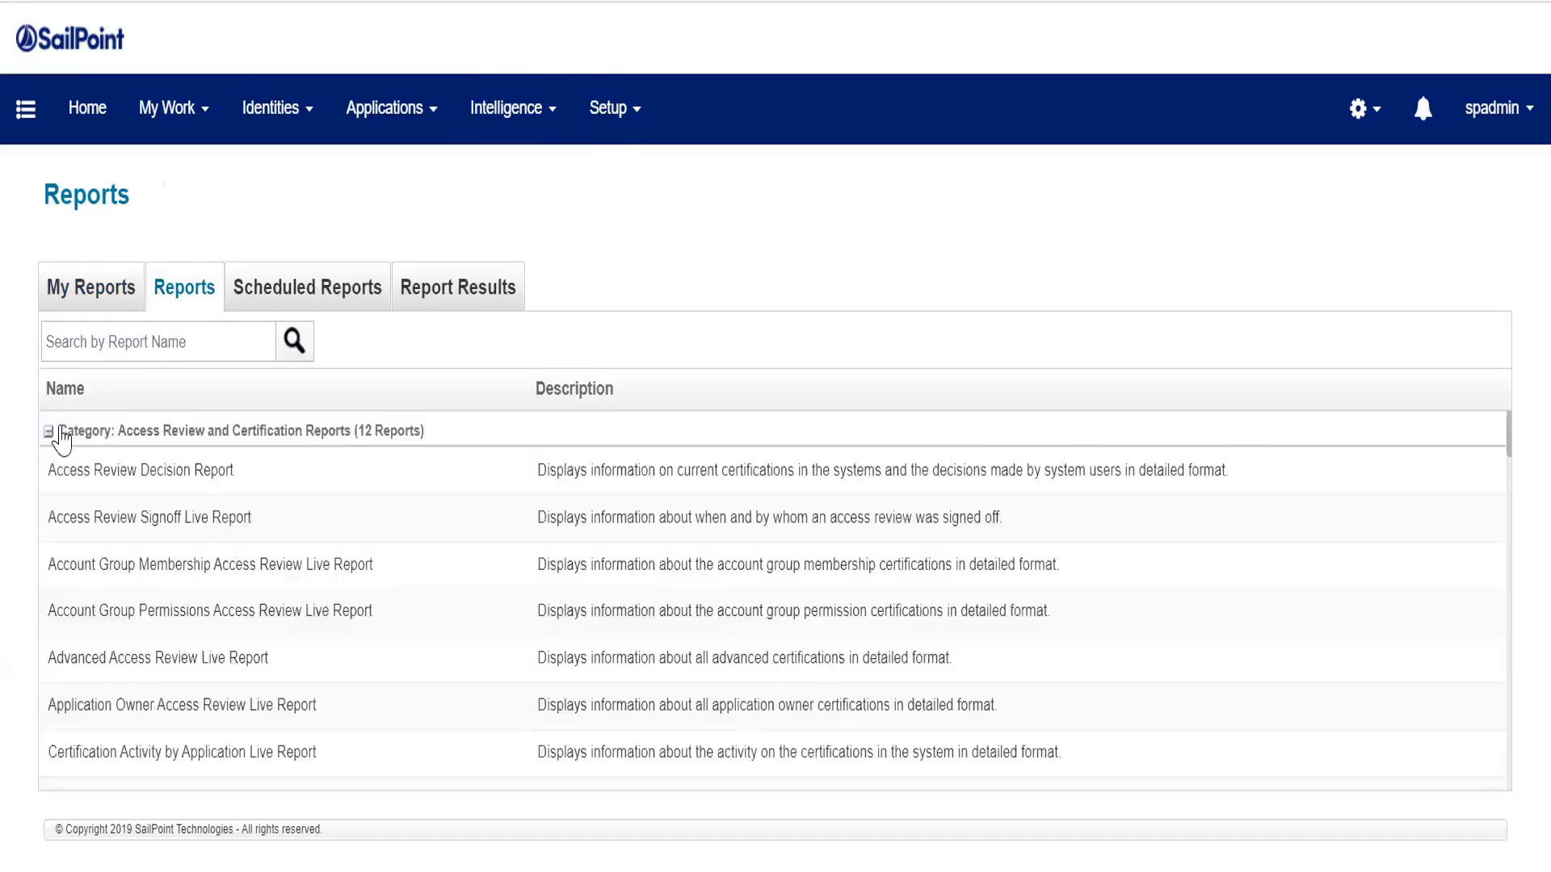
- Collapse every report category, from Access Review and Certification Reports through Role Management Reports, to show only category names
left_click(48, 433)
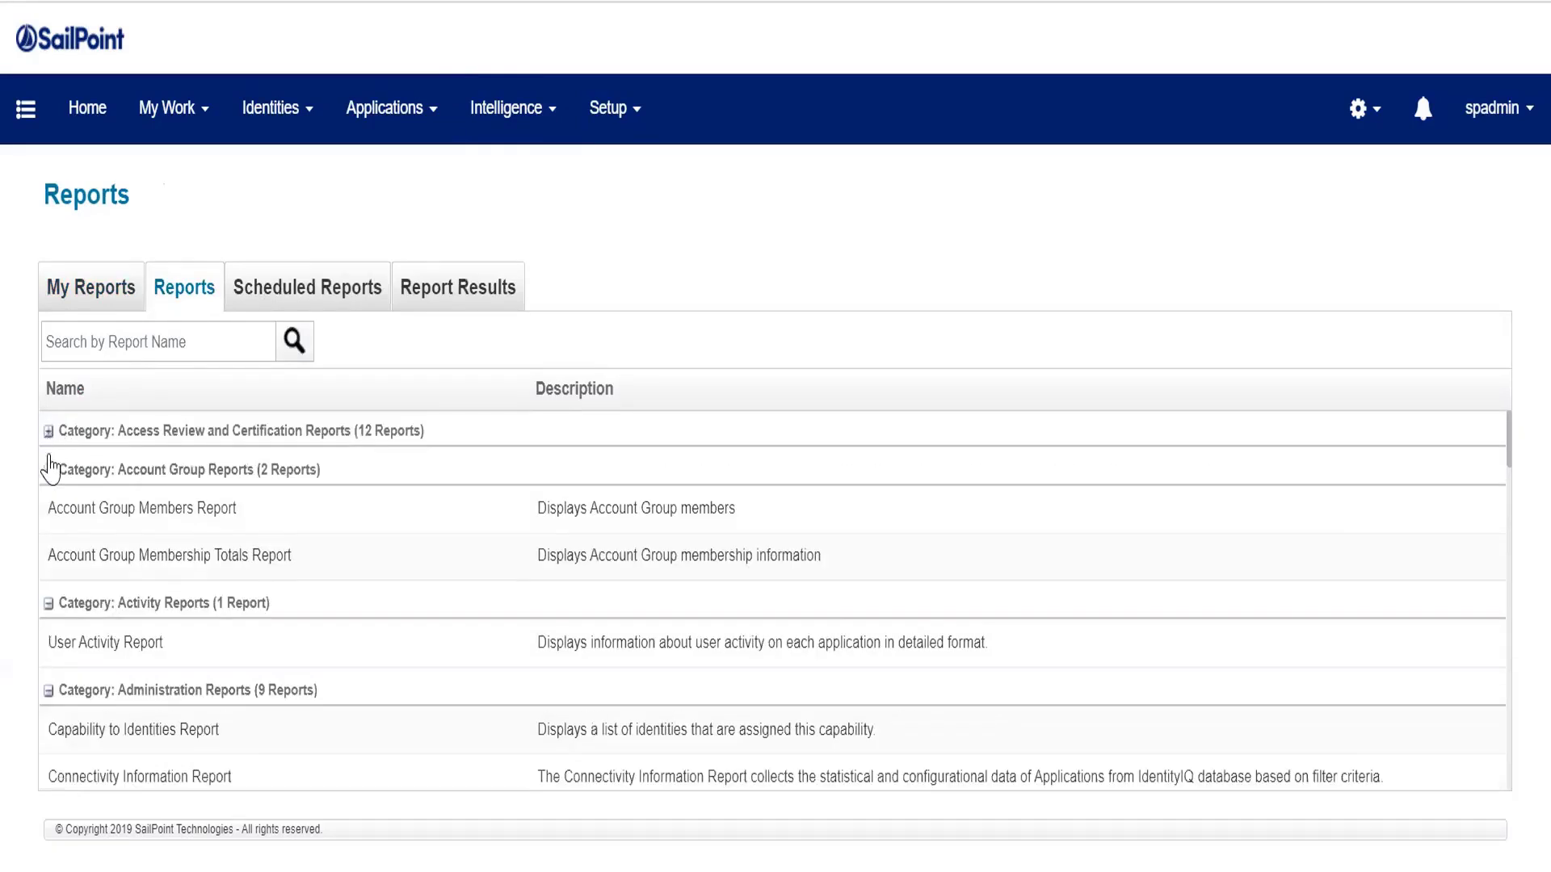
left_click(48, 470)
left_click(49, 507)
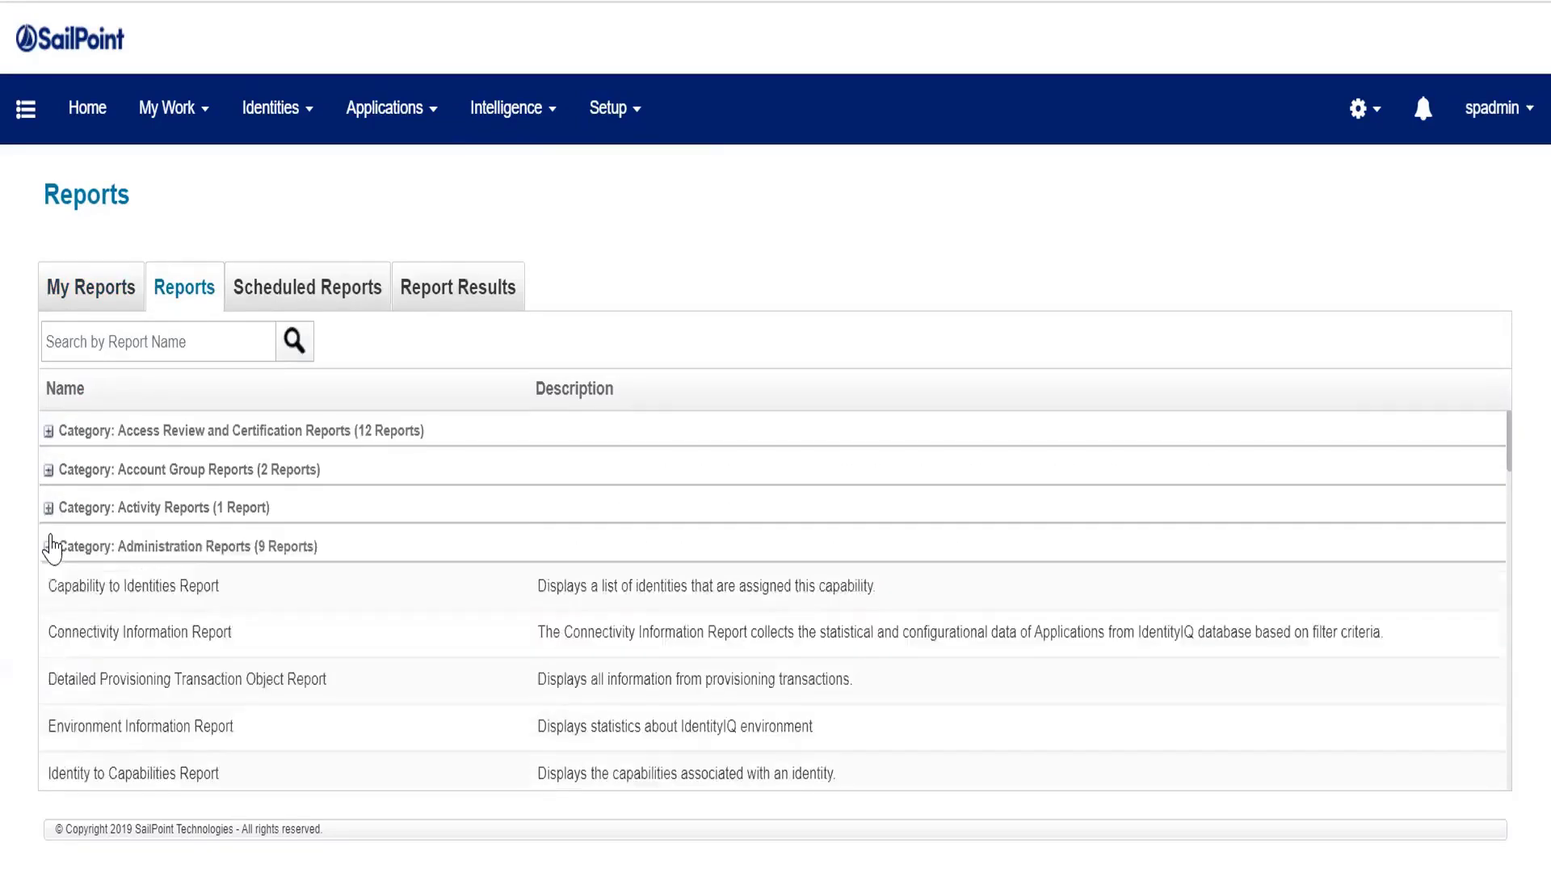
left_click(49, 547)
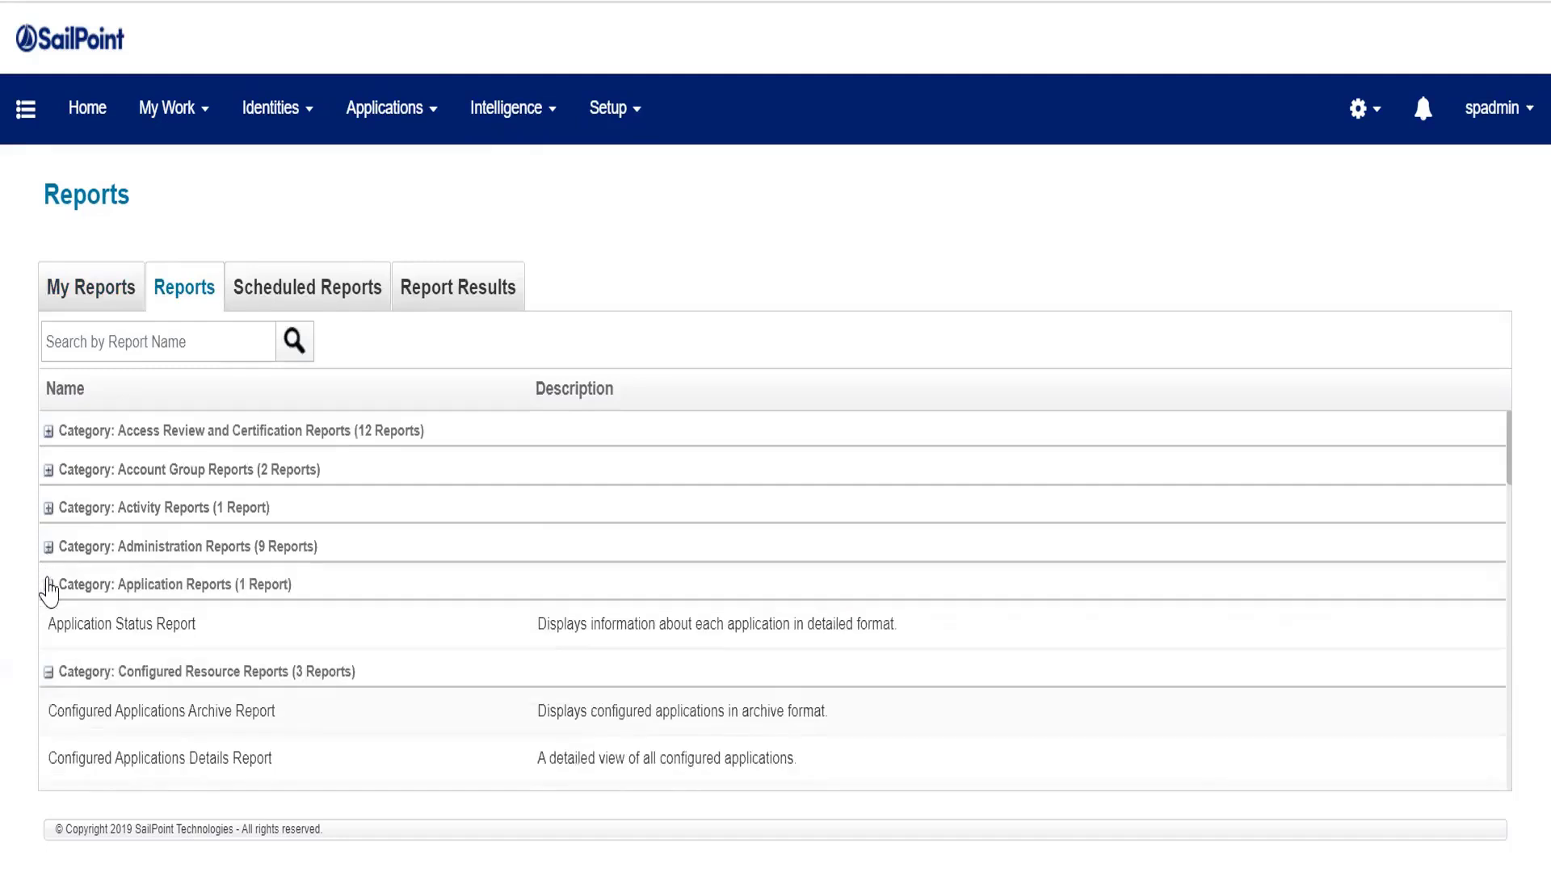
left_click(48, 584)
left_click(48, 624)
left_click(49, 663)
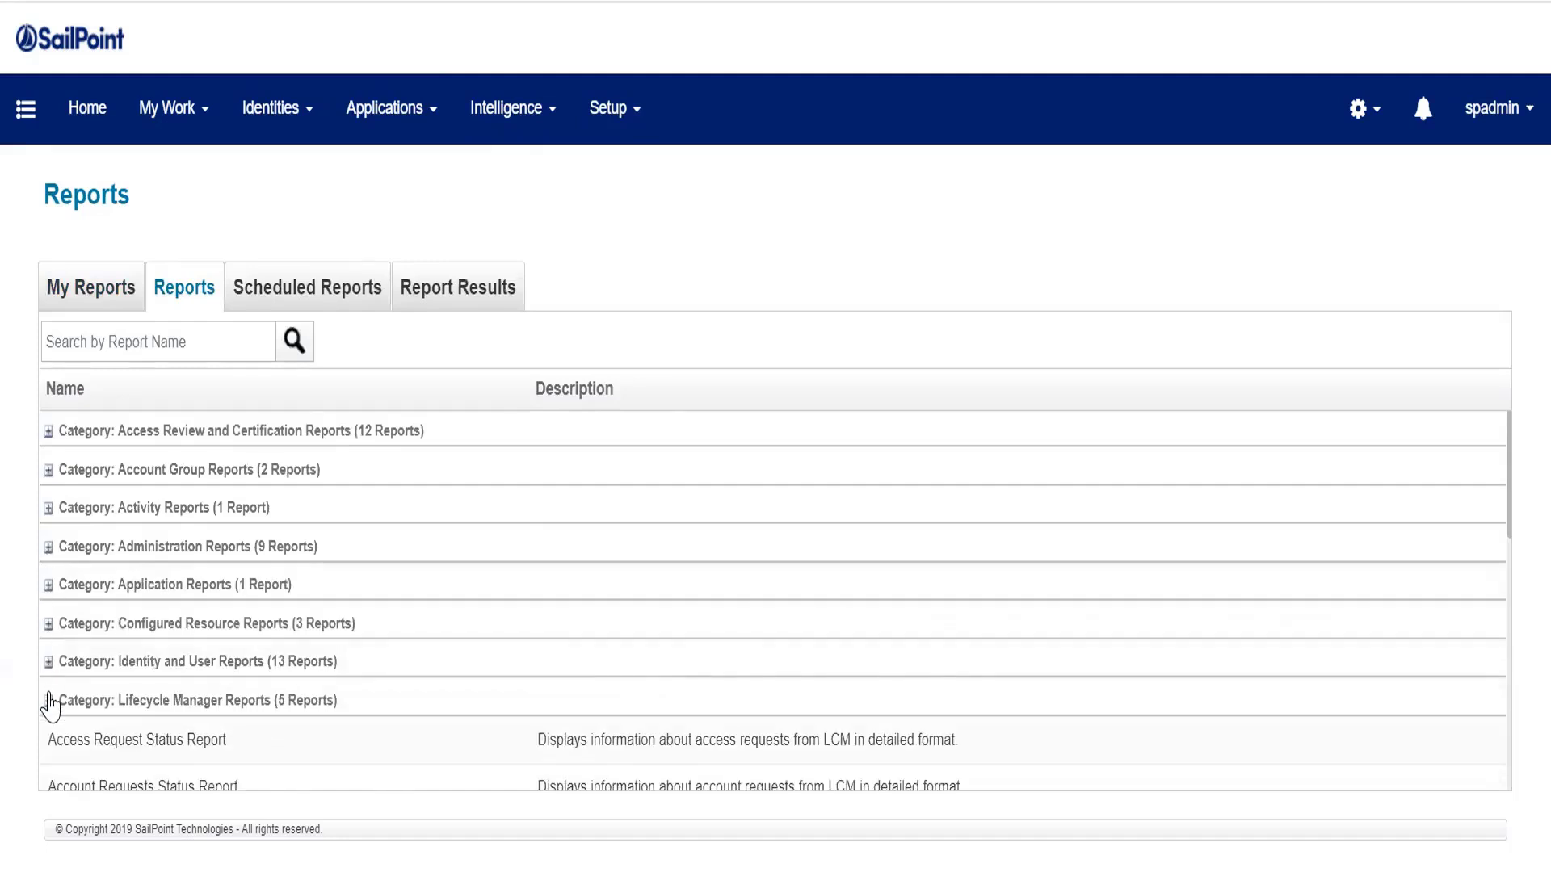
left_click(49, 701)
scroll(73, 703, "down", 2)
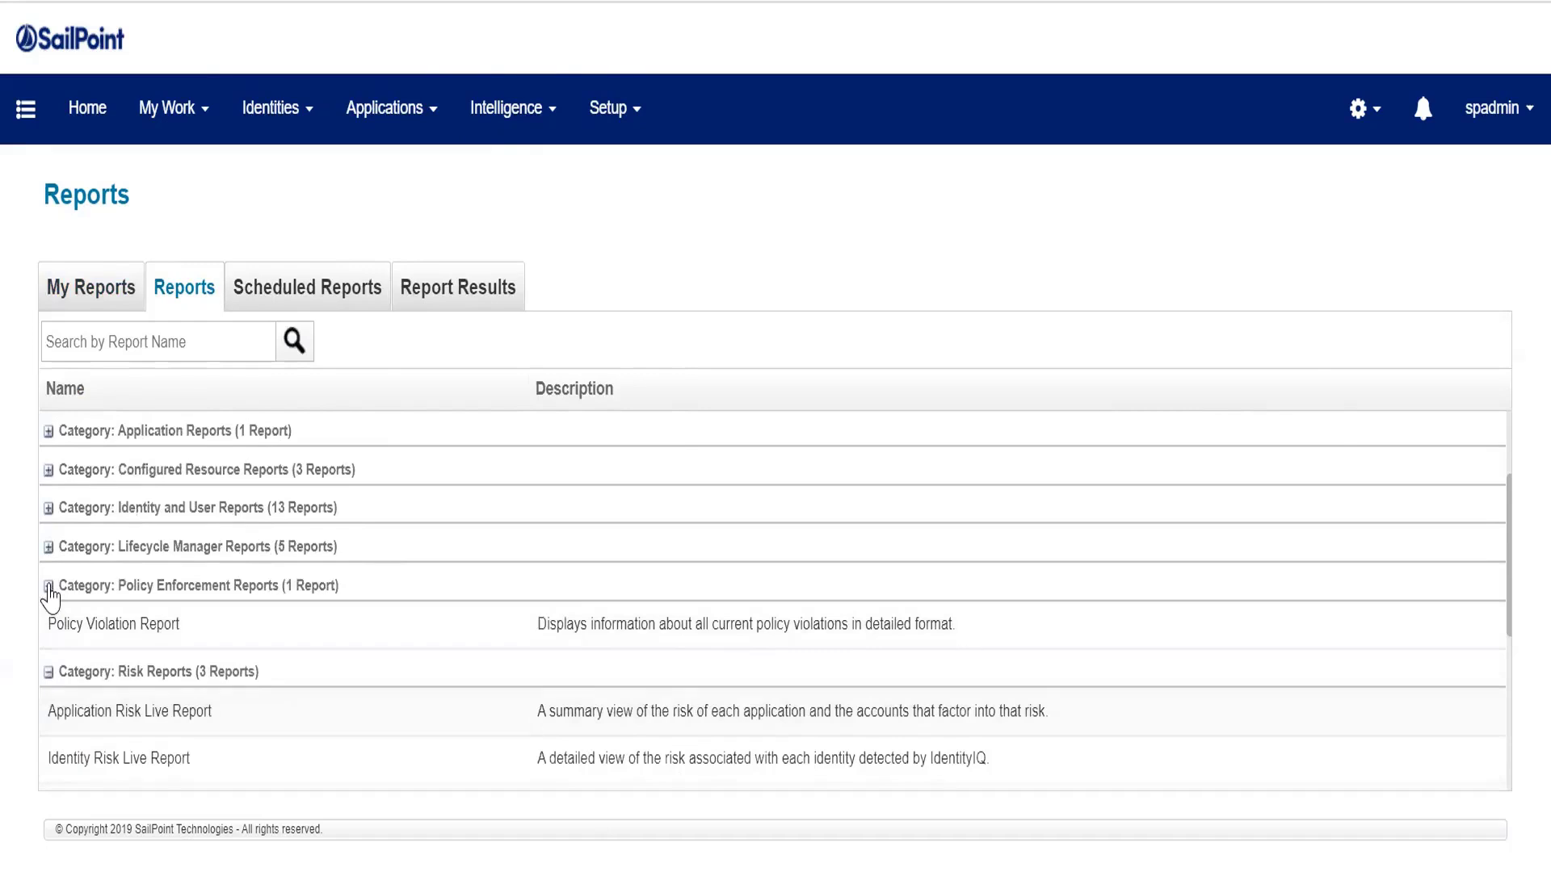
left_click(49, 586)
left_click(48, 624)
left_click(48, 661)
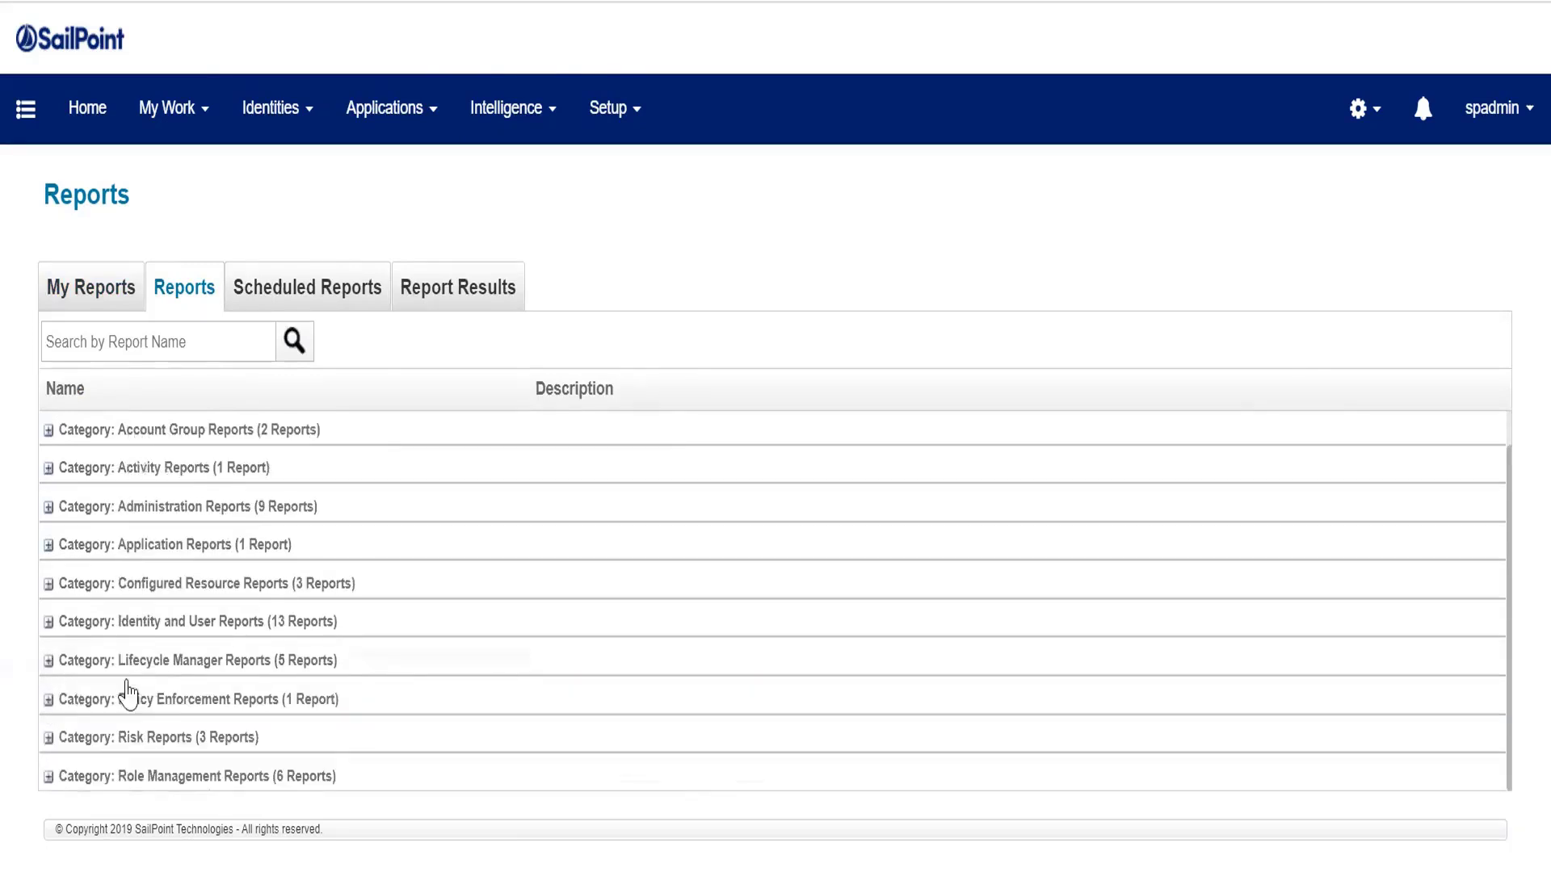
scroll(201, 673, "up", 1)
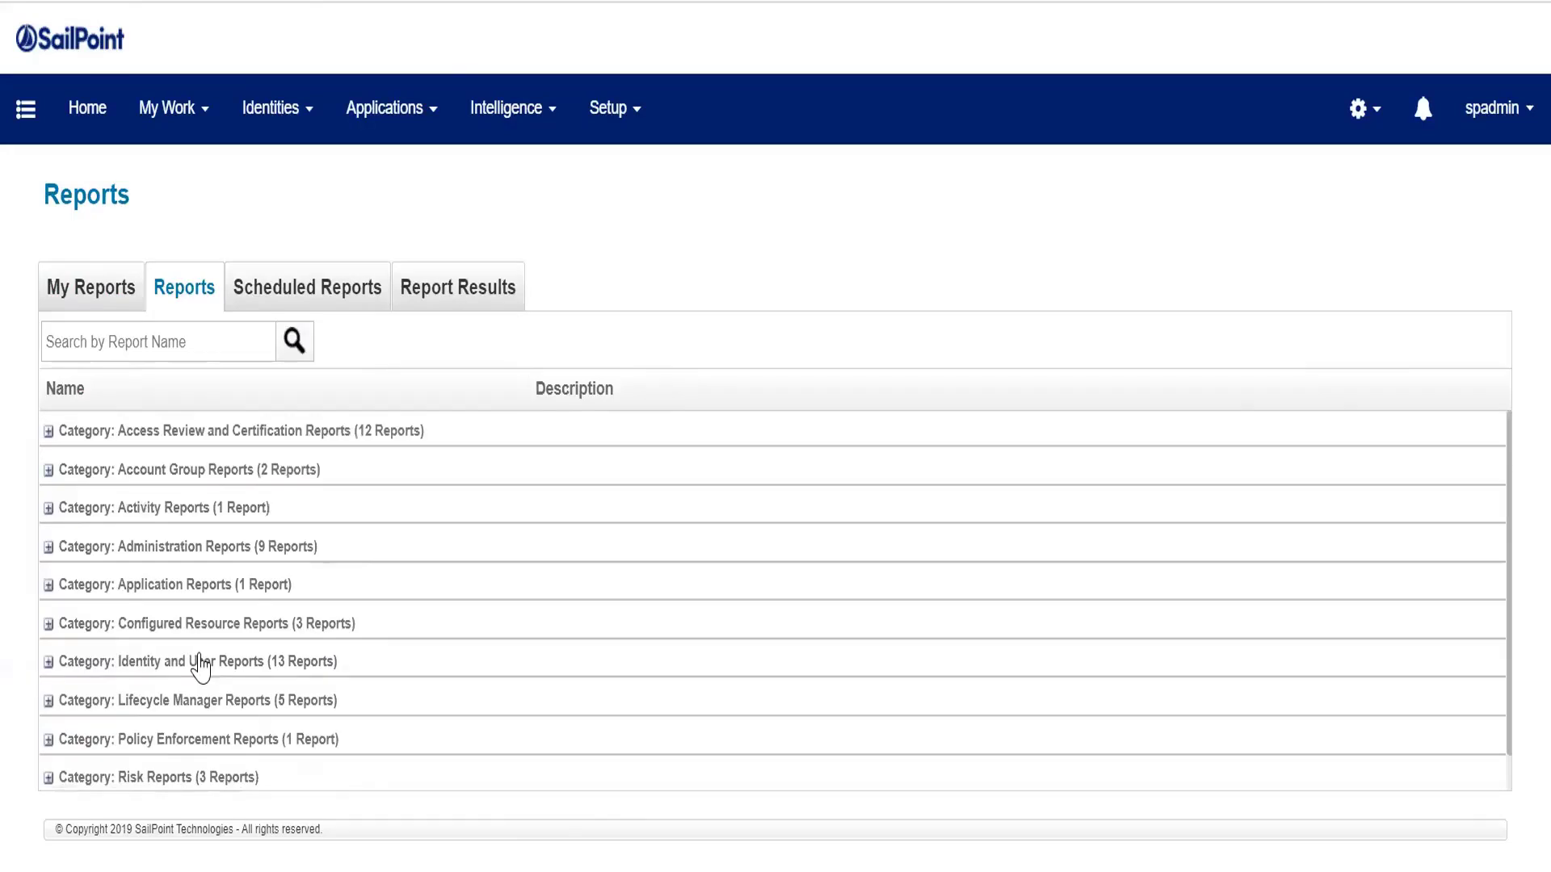
- Examine the reports in the Access Review and Certification and Application categories, collapsing each one after viewing
left_click(49, 431)
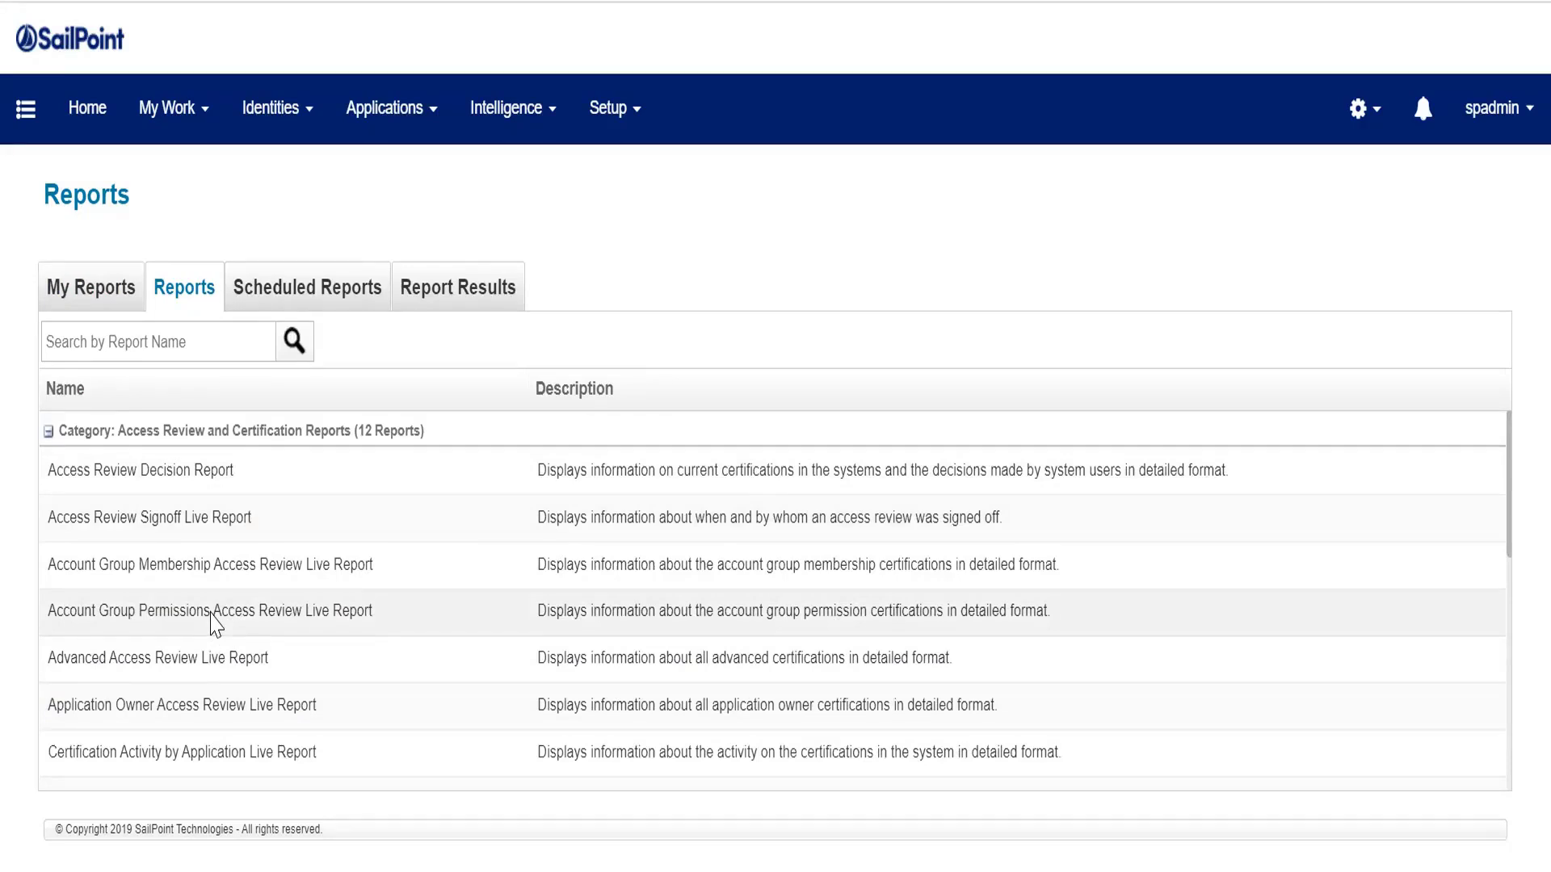
left_click(48, 432)
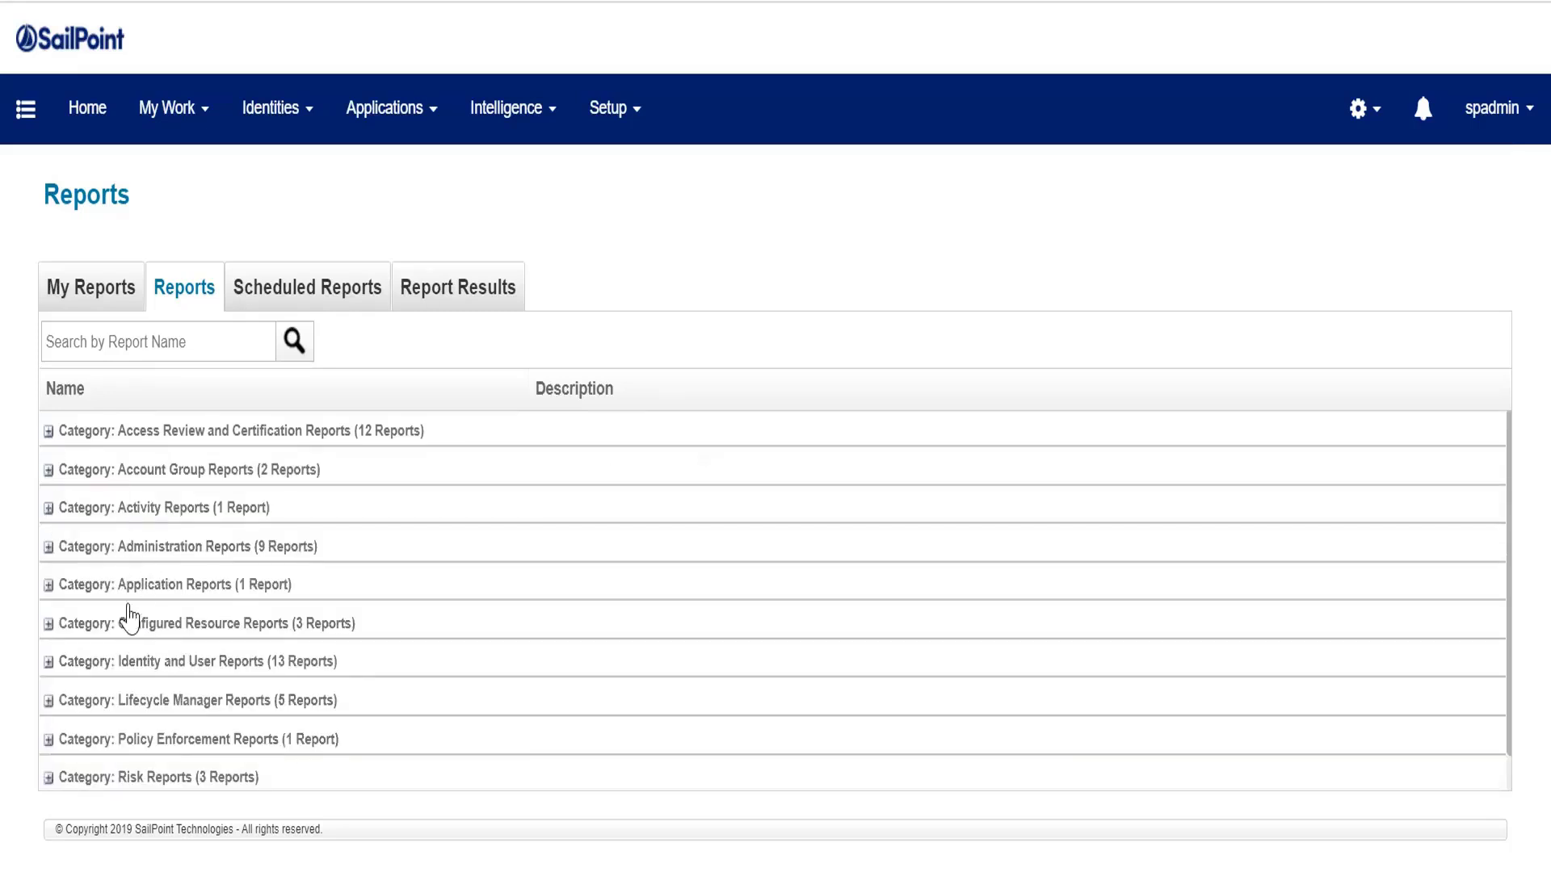
left_click(48, 587)
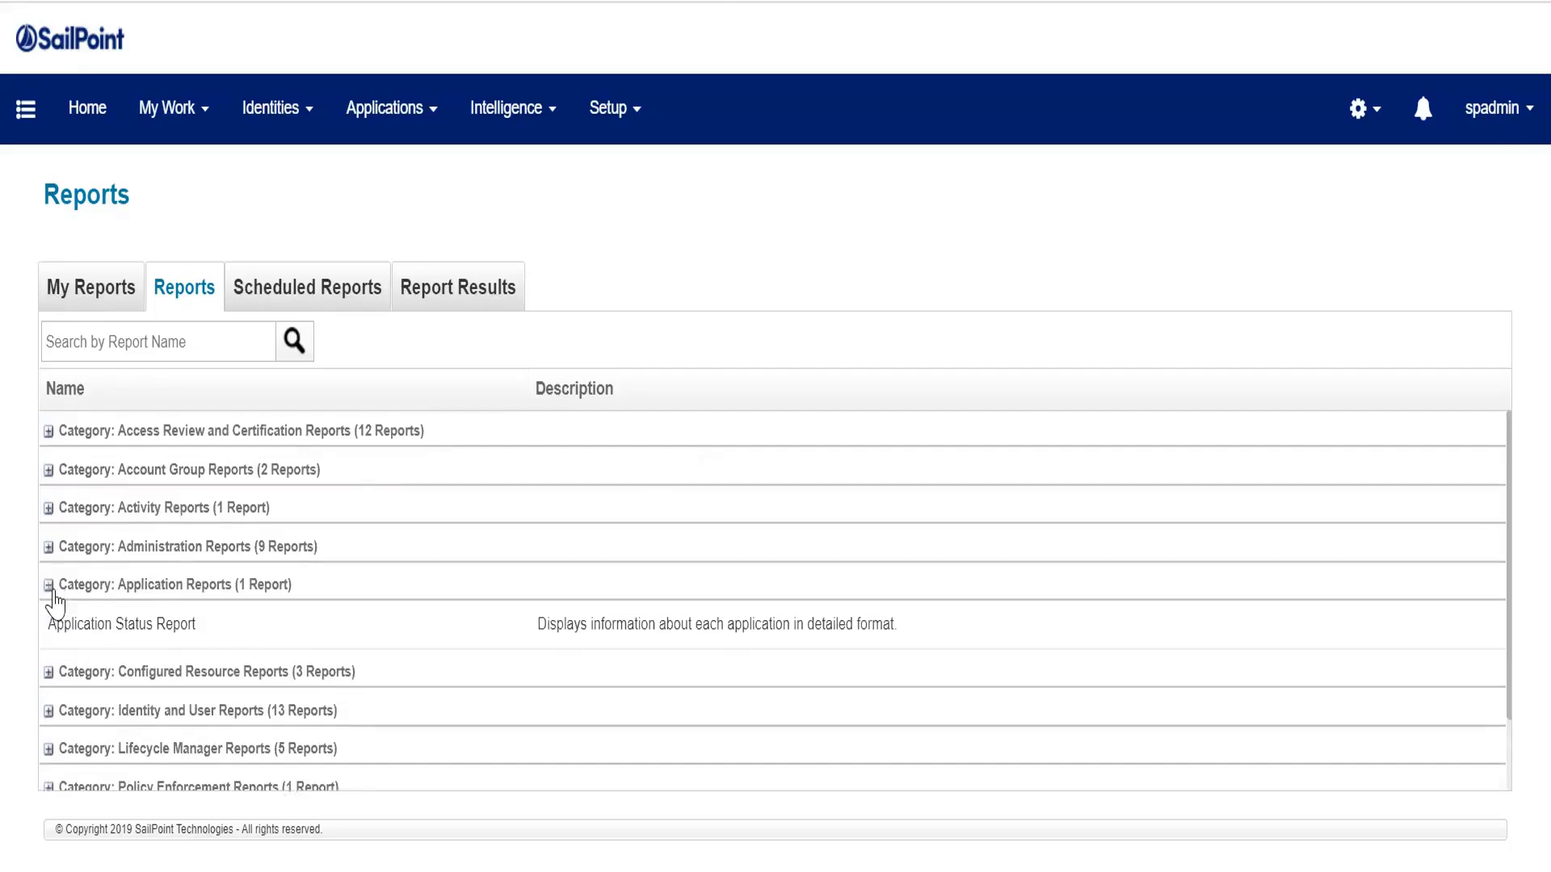
left_click(49, 586)
- Examine the Identity and User Reports category, collapse it, and expand Policy Enforcement Reports to view its contents
scroll(76, 586, "down", 1)
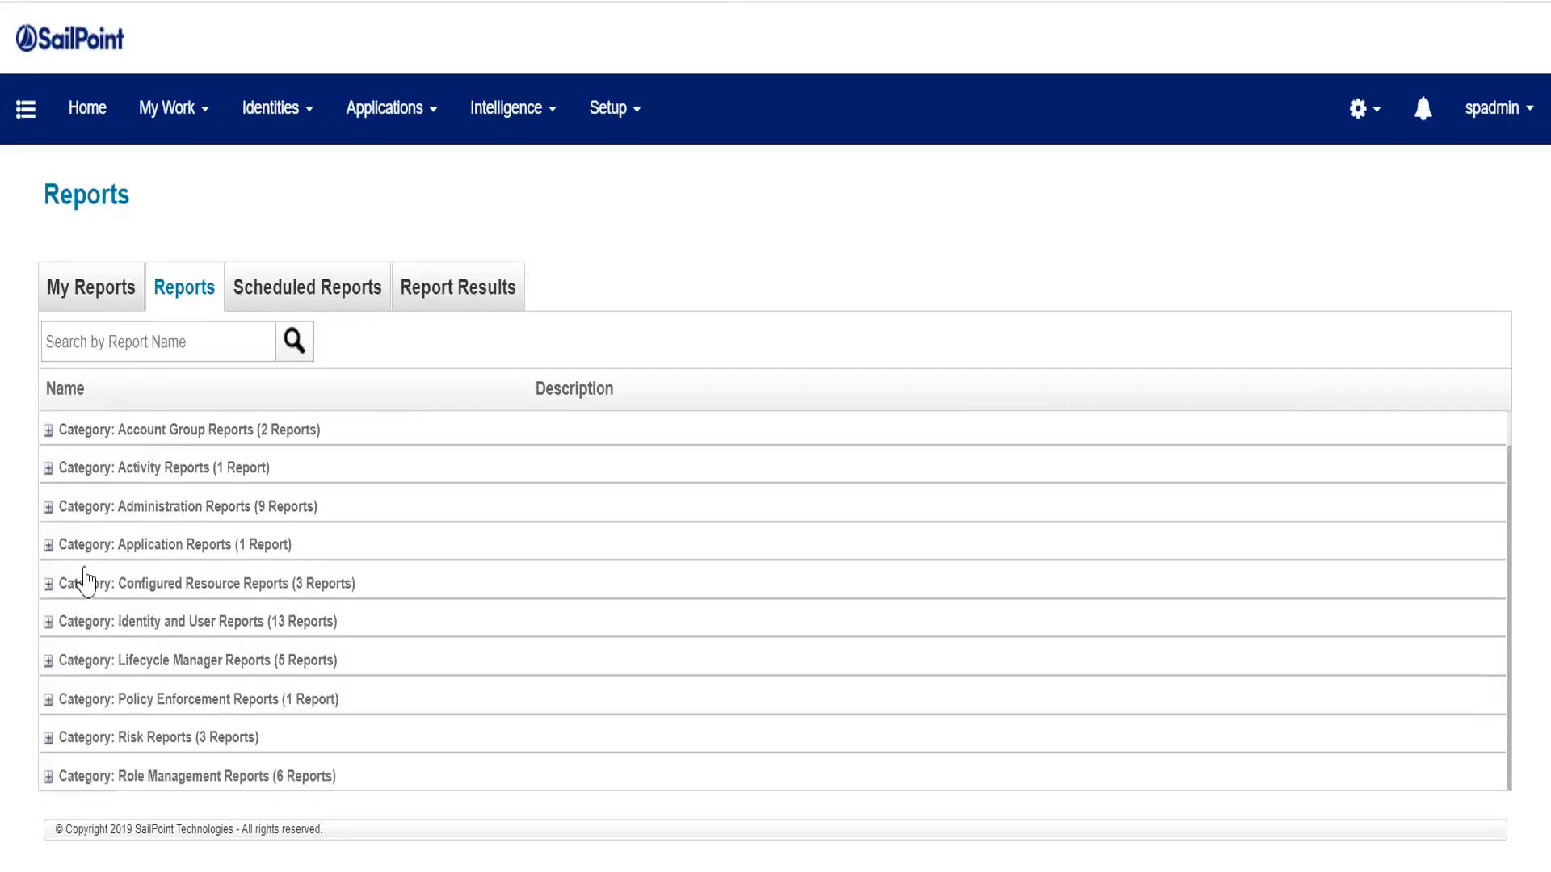
left_click(48, 621)
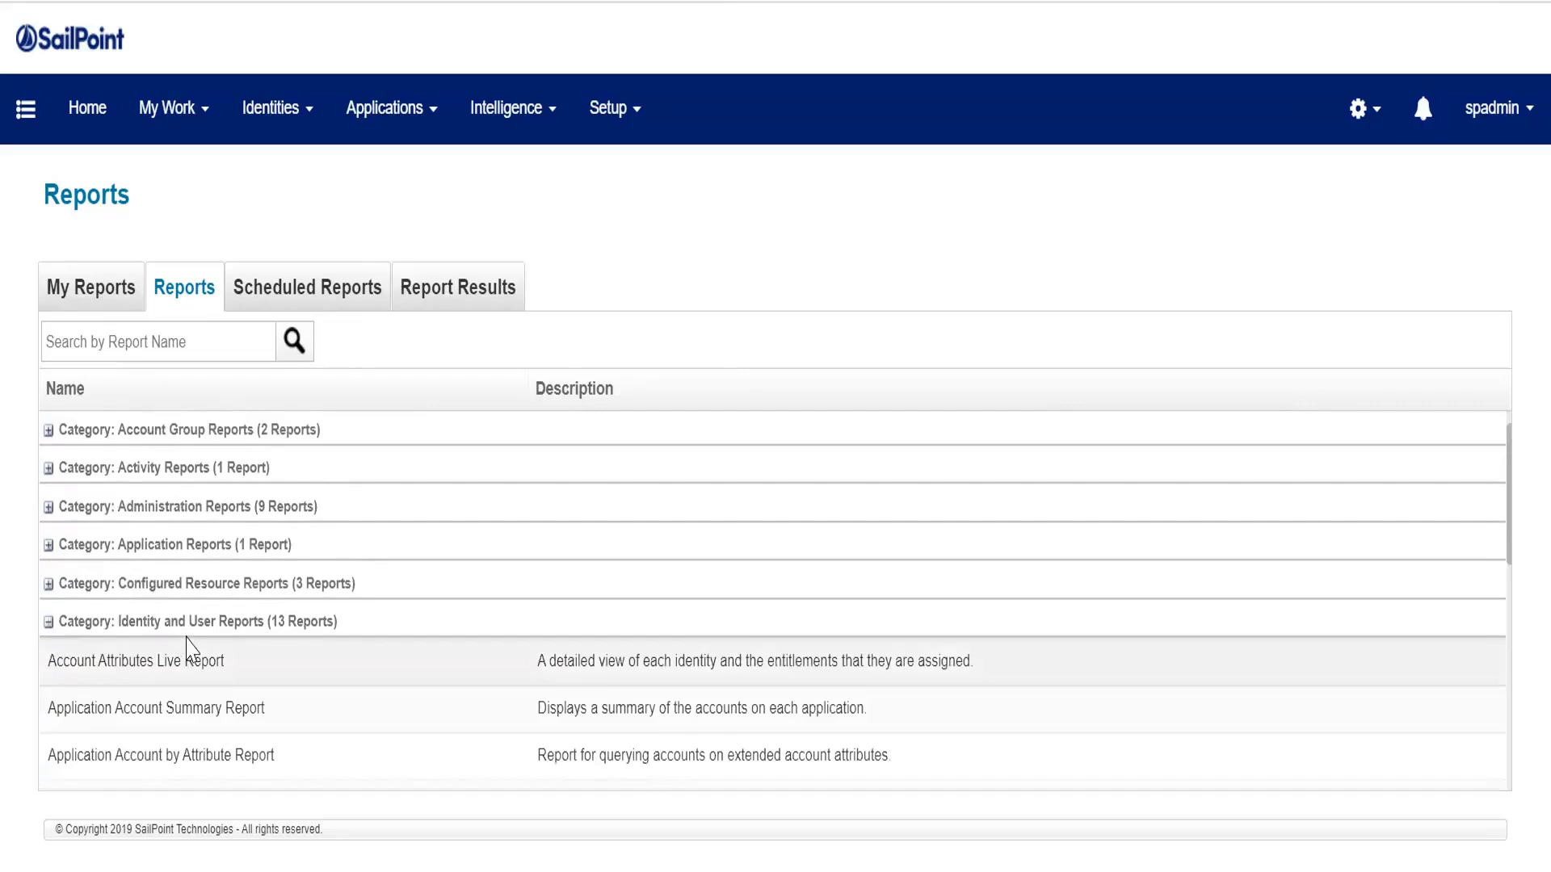
left_click(48, 621)
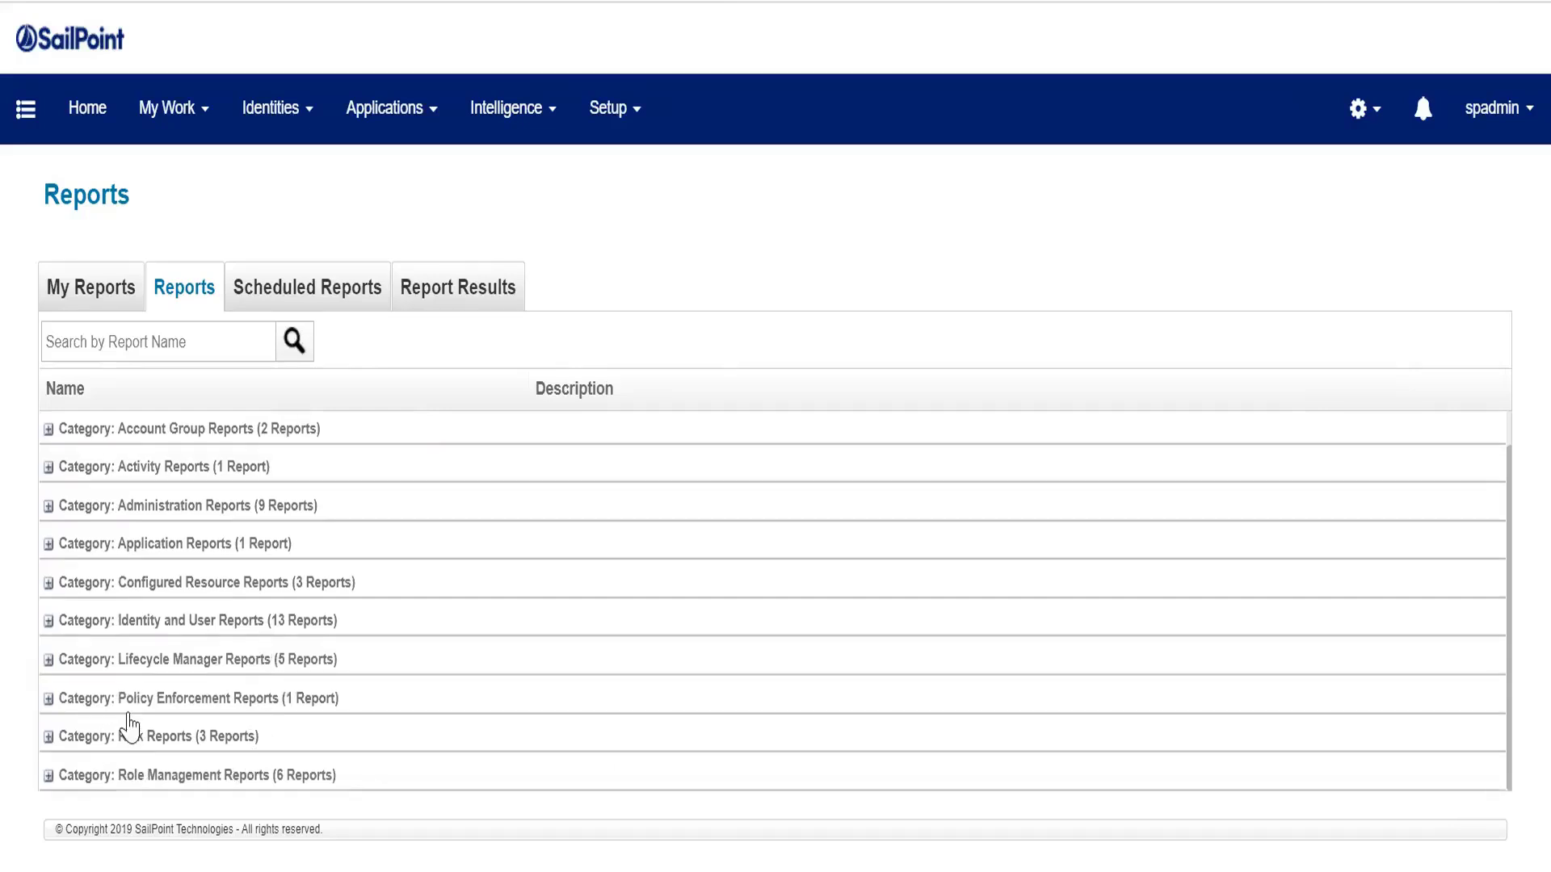
left_click(48, 699)
scroll(226, 717, "down", 1)
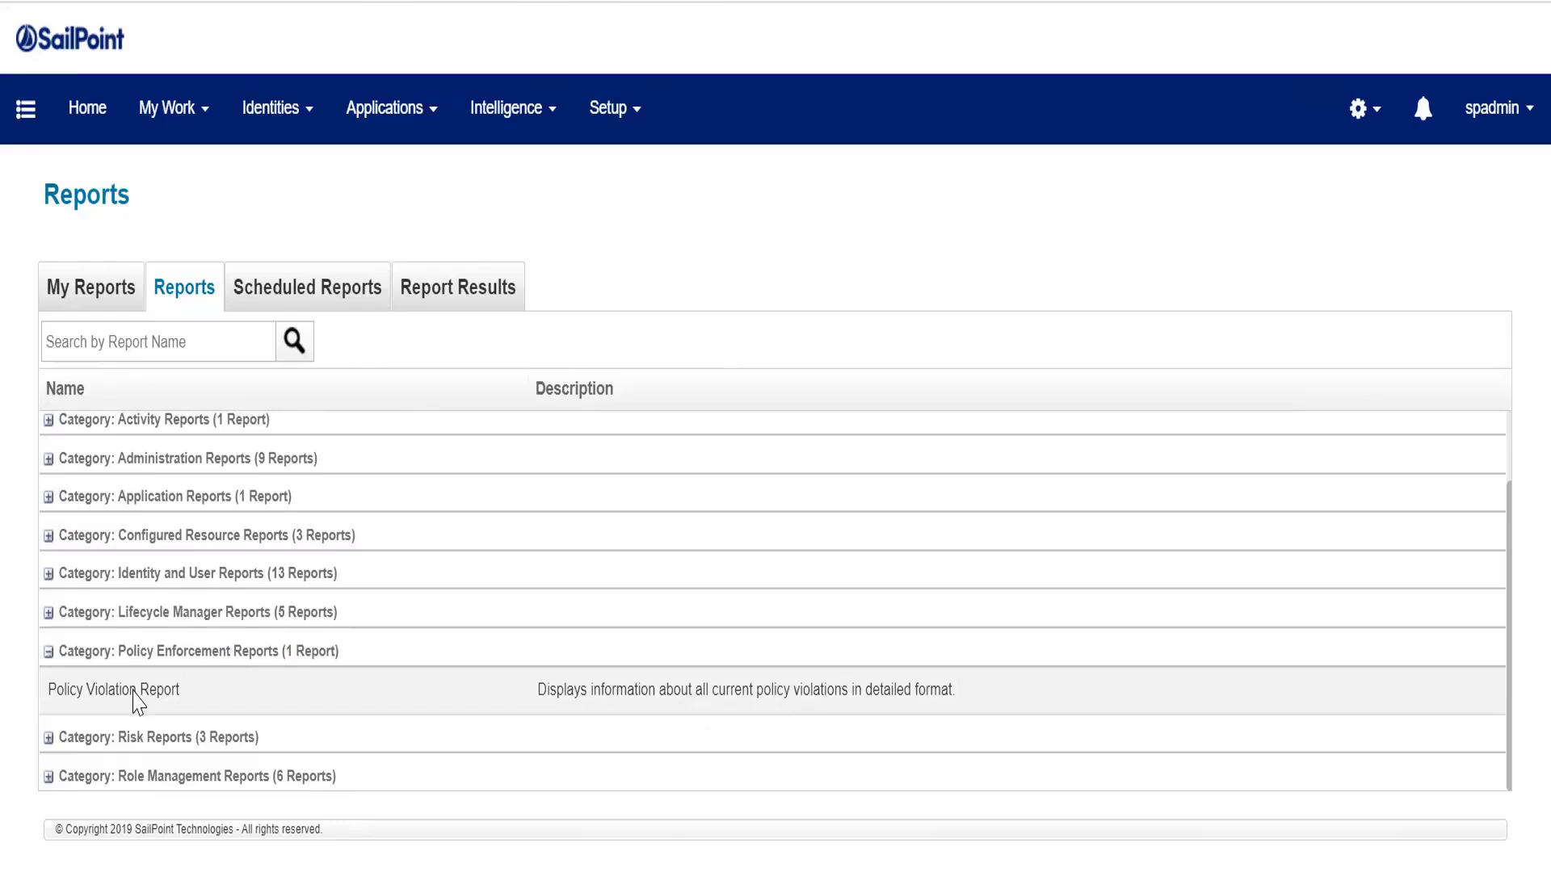
- Open the Policy Violation Report template and examine its Standard Properties and the columns offered in its Report Layout
left_click(135, 695)
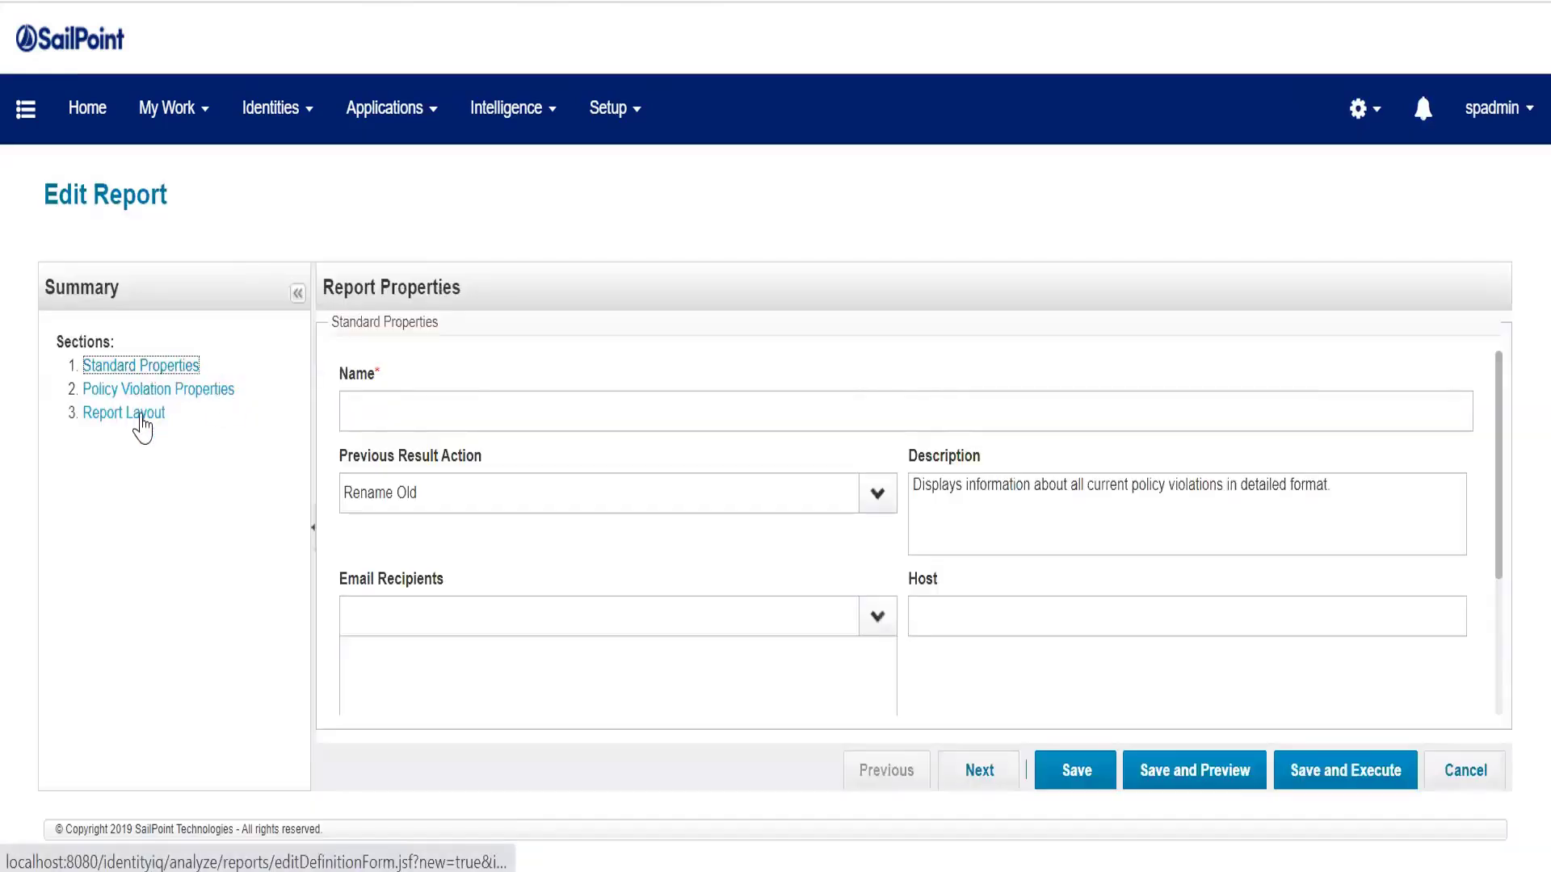
left_click(134, 415)
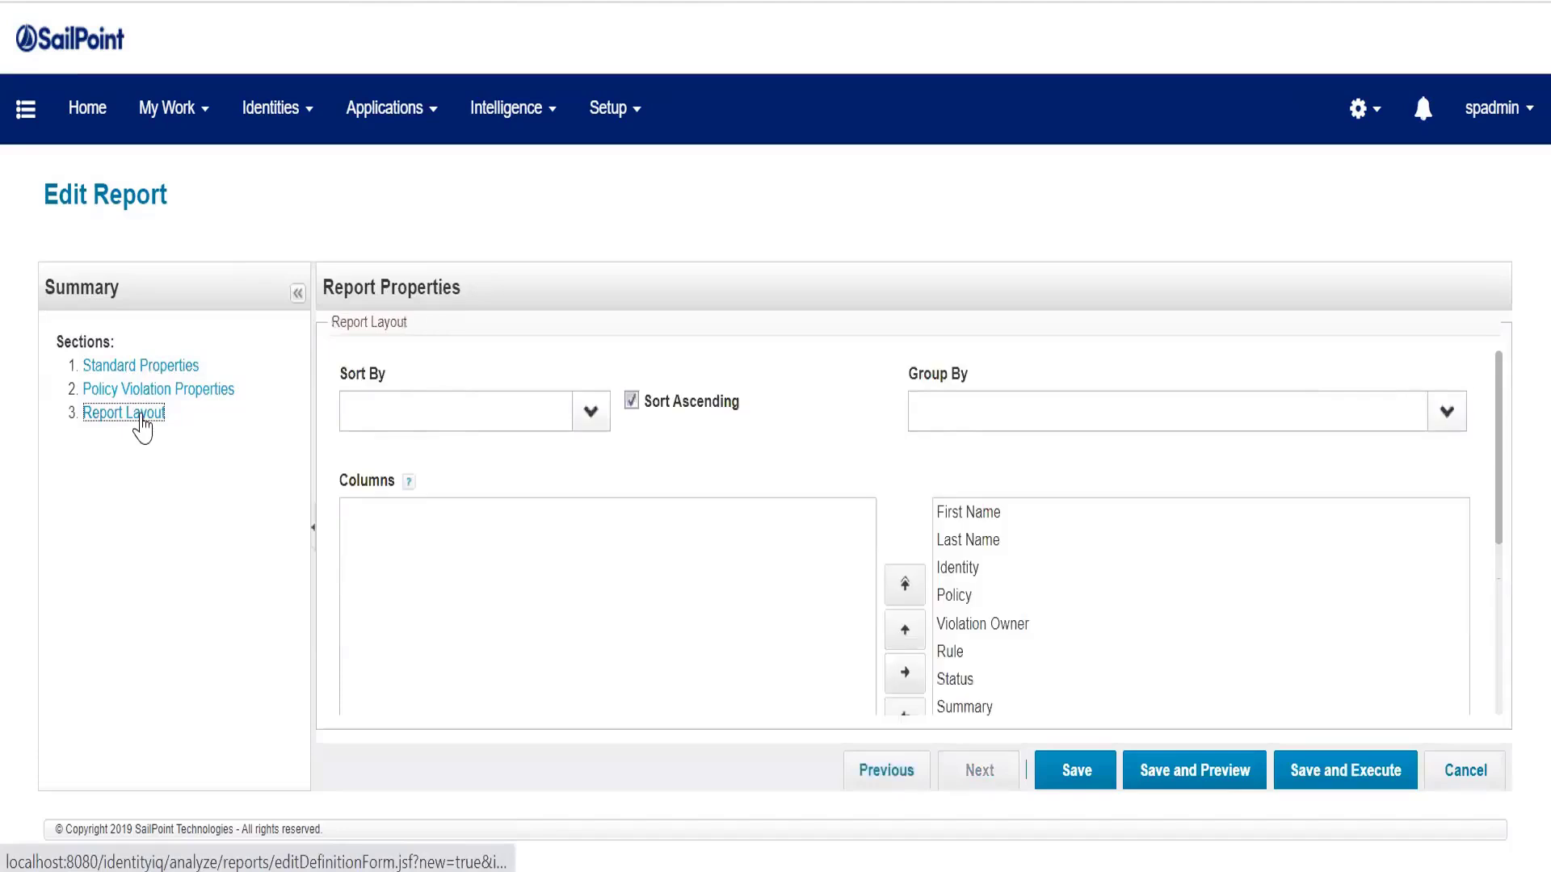
left_click(150, 368)
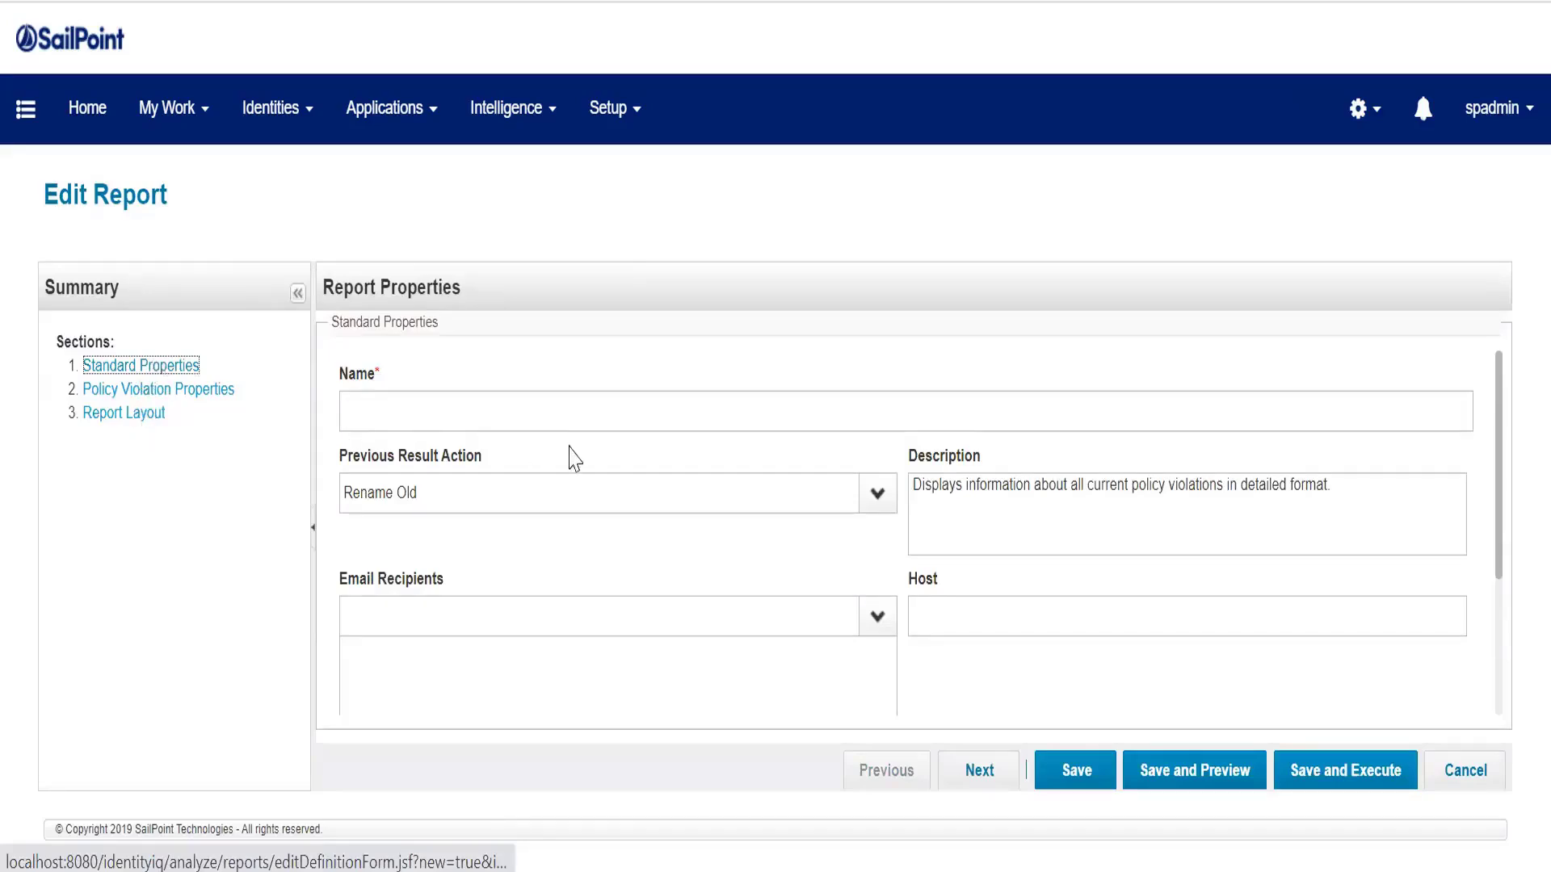
left_click(521, 411)
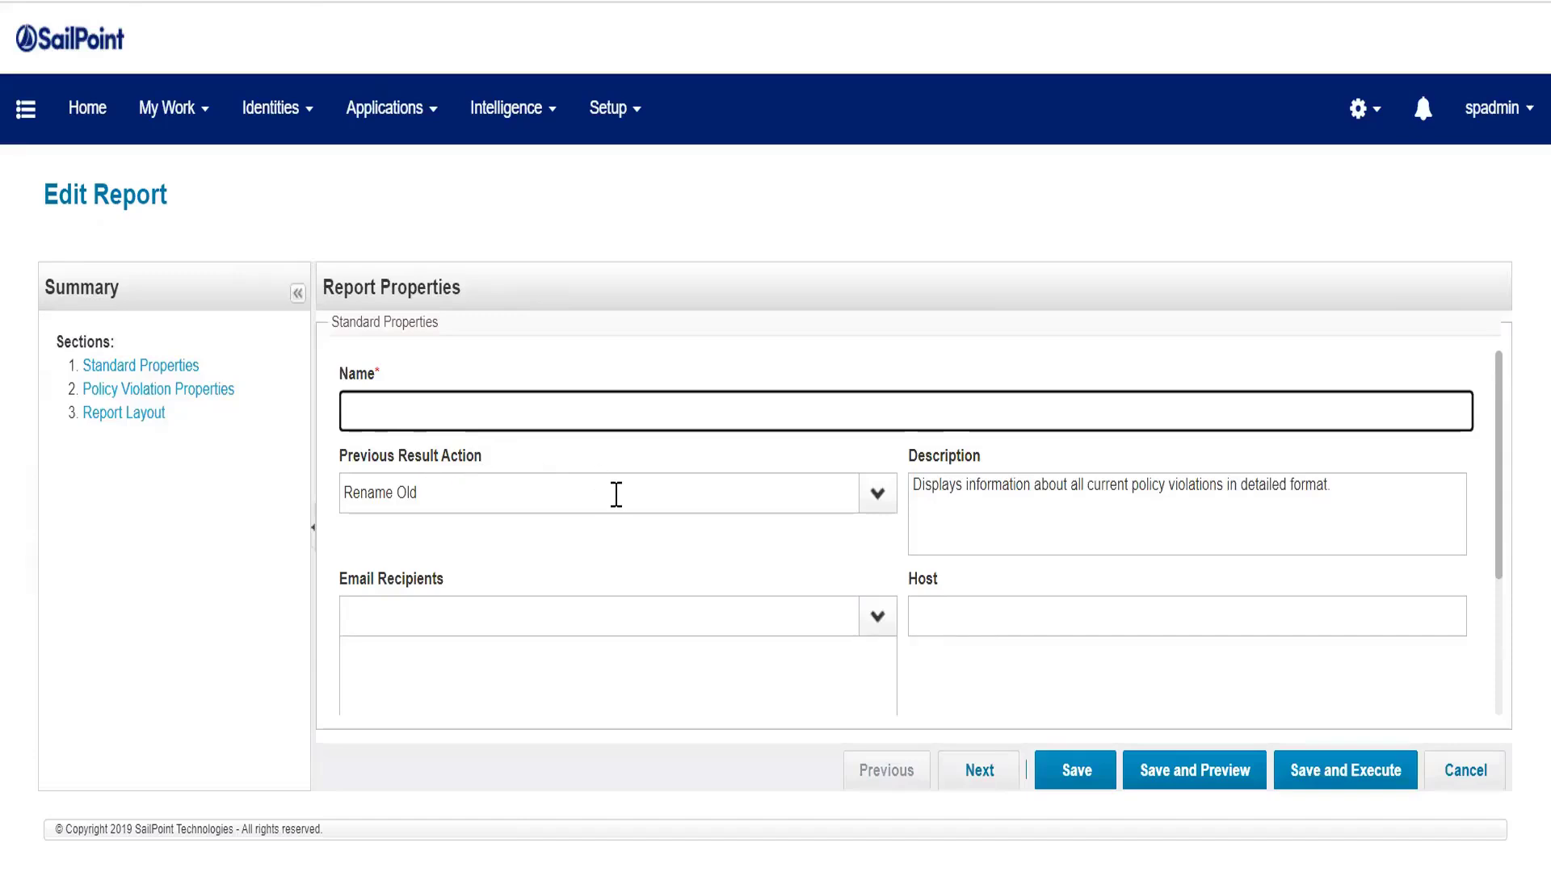
scroll(848, 563, "down", 2)
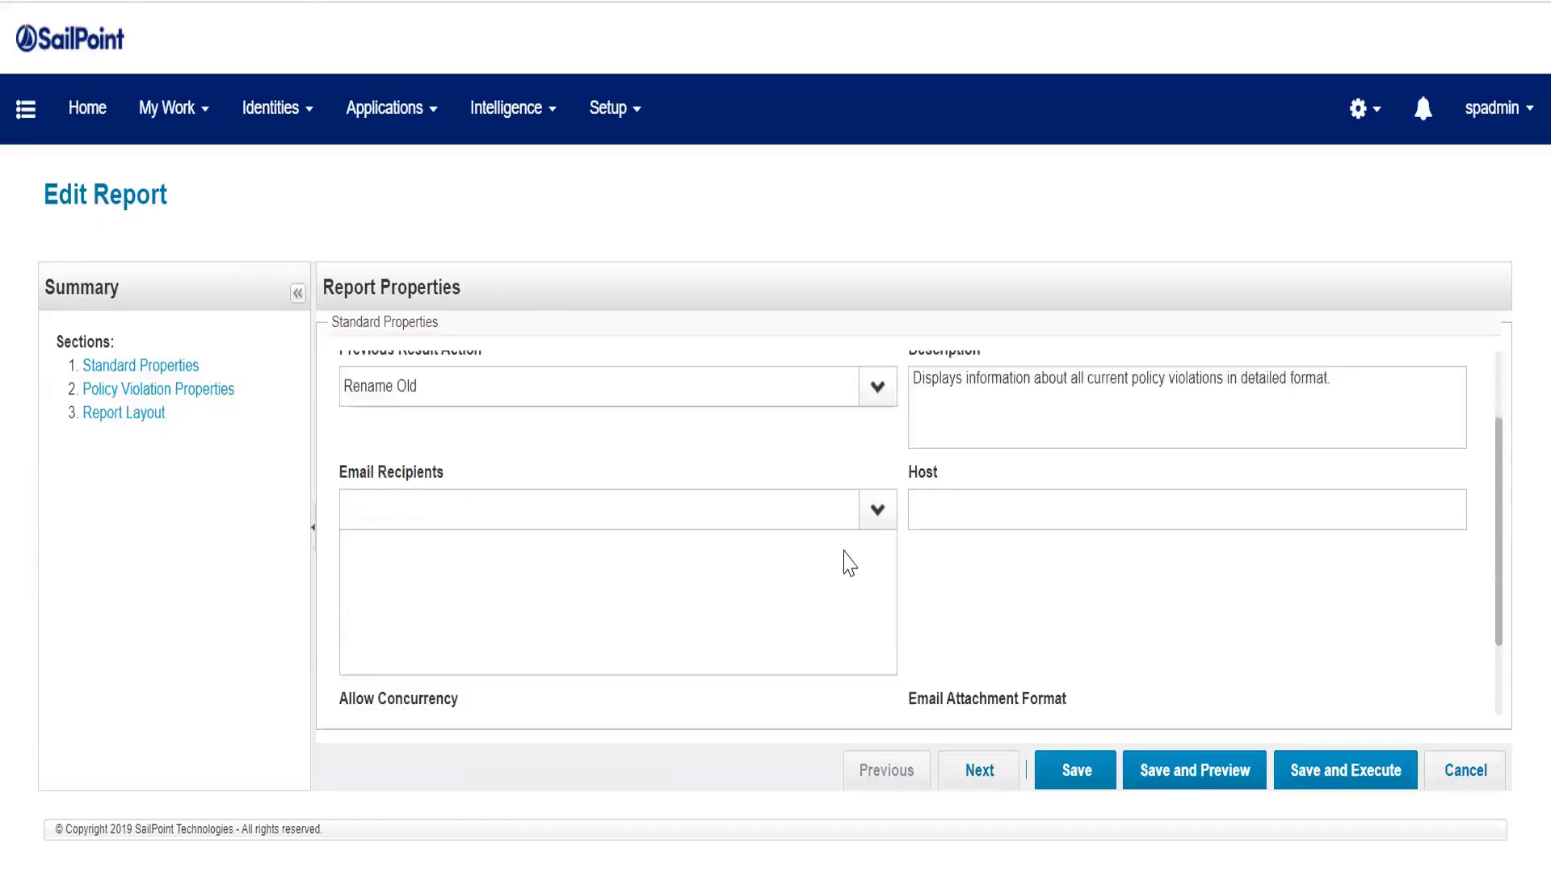
scroll(844, 562, "down", 2)
scroll(480, 495, "up", 4)
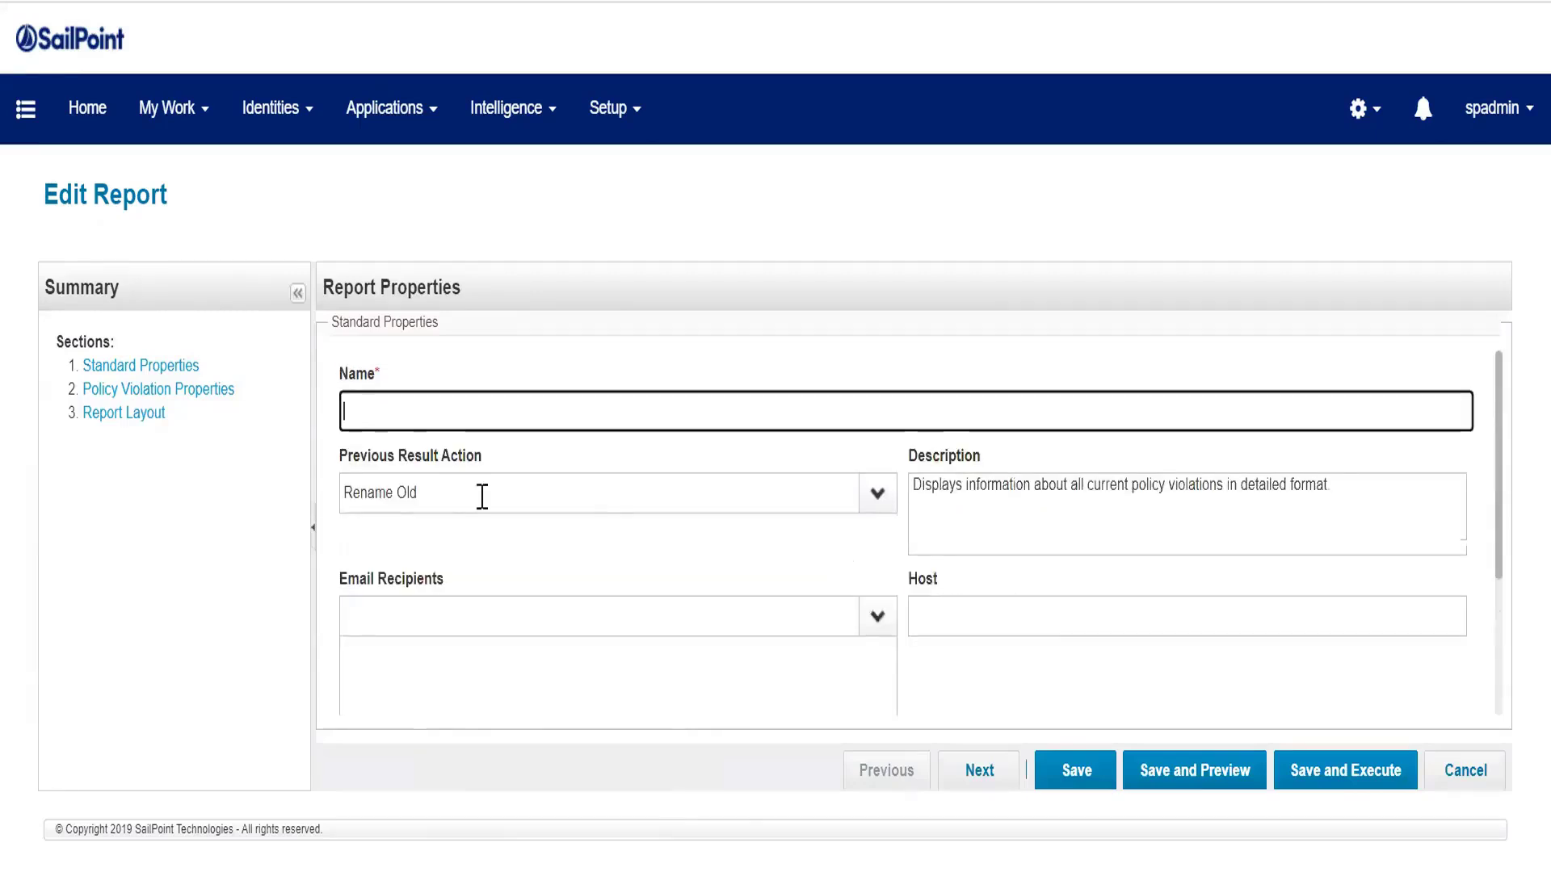
left_click(139, 416)
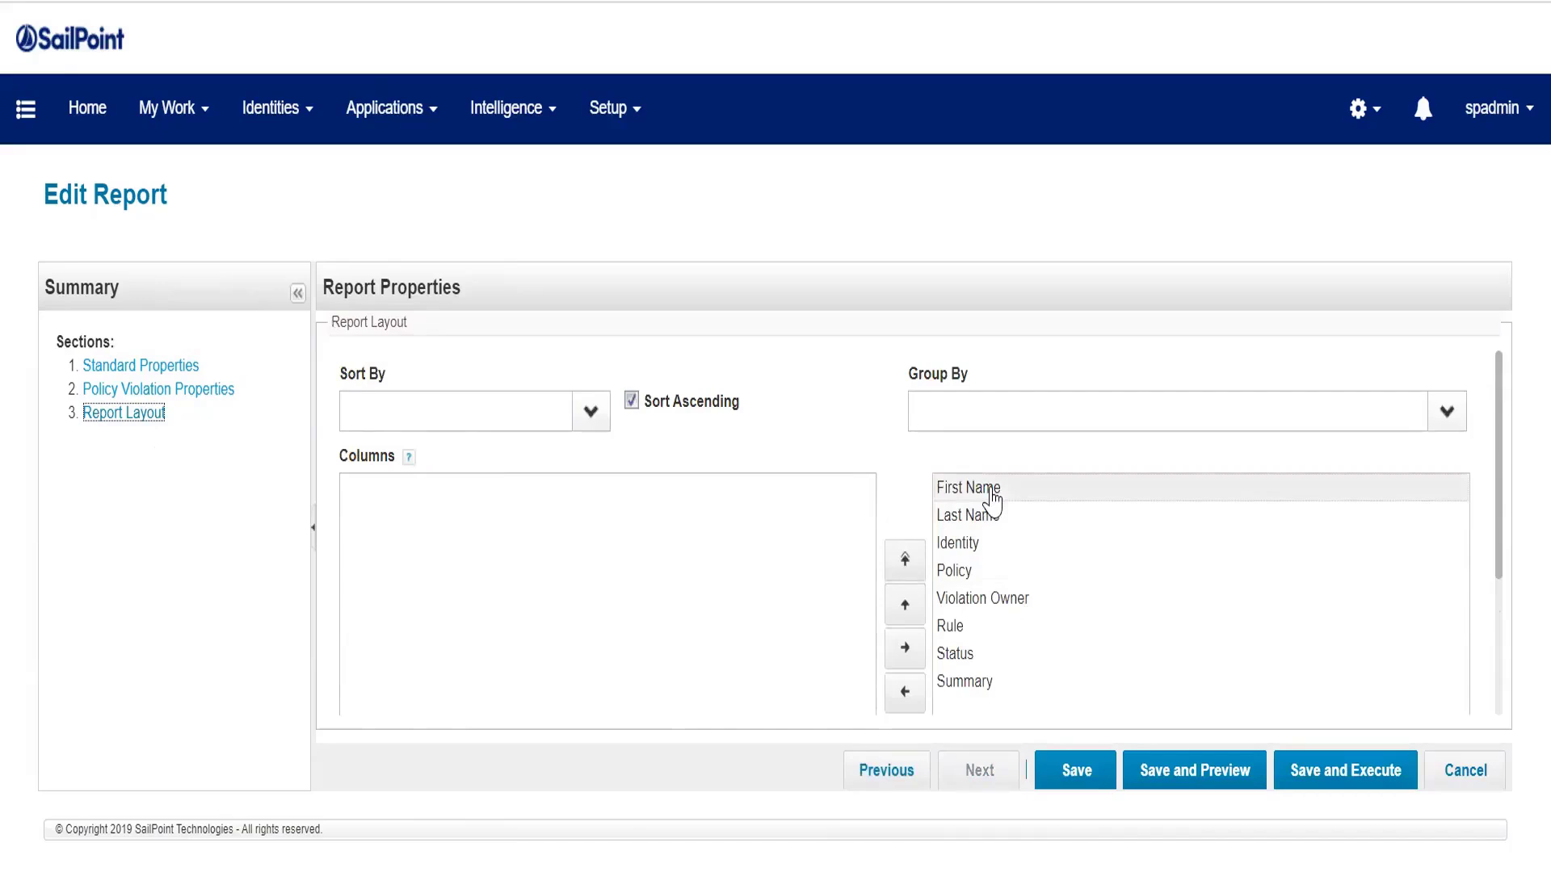
left_click(1013, 601)
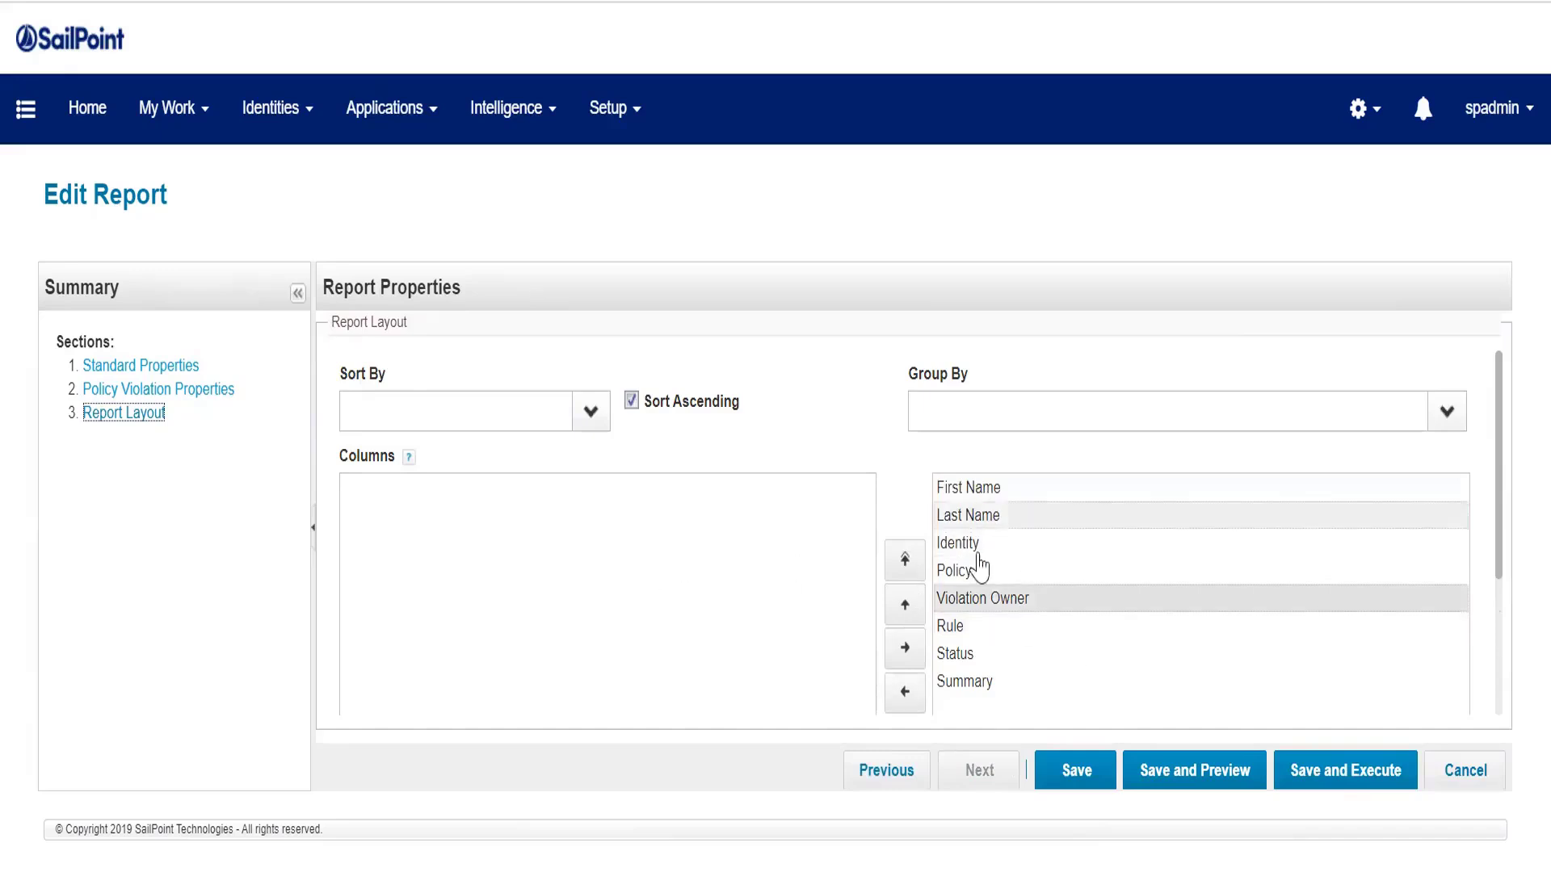
- Set Violation Activity to All Violations in the report's Policy Violation Properties
left_click(171, 391)
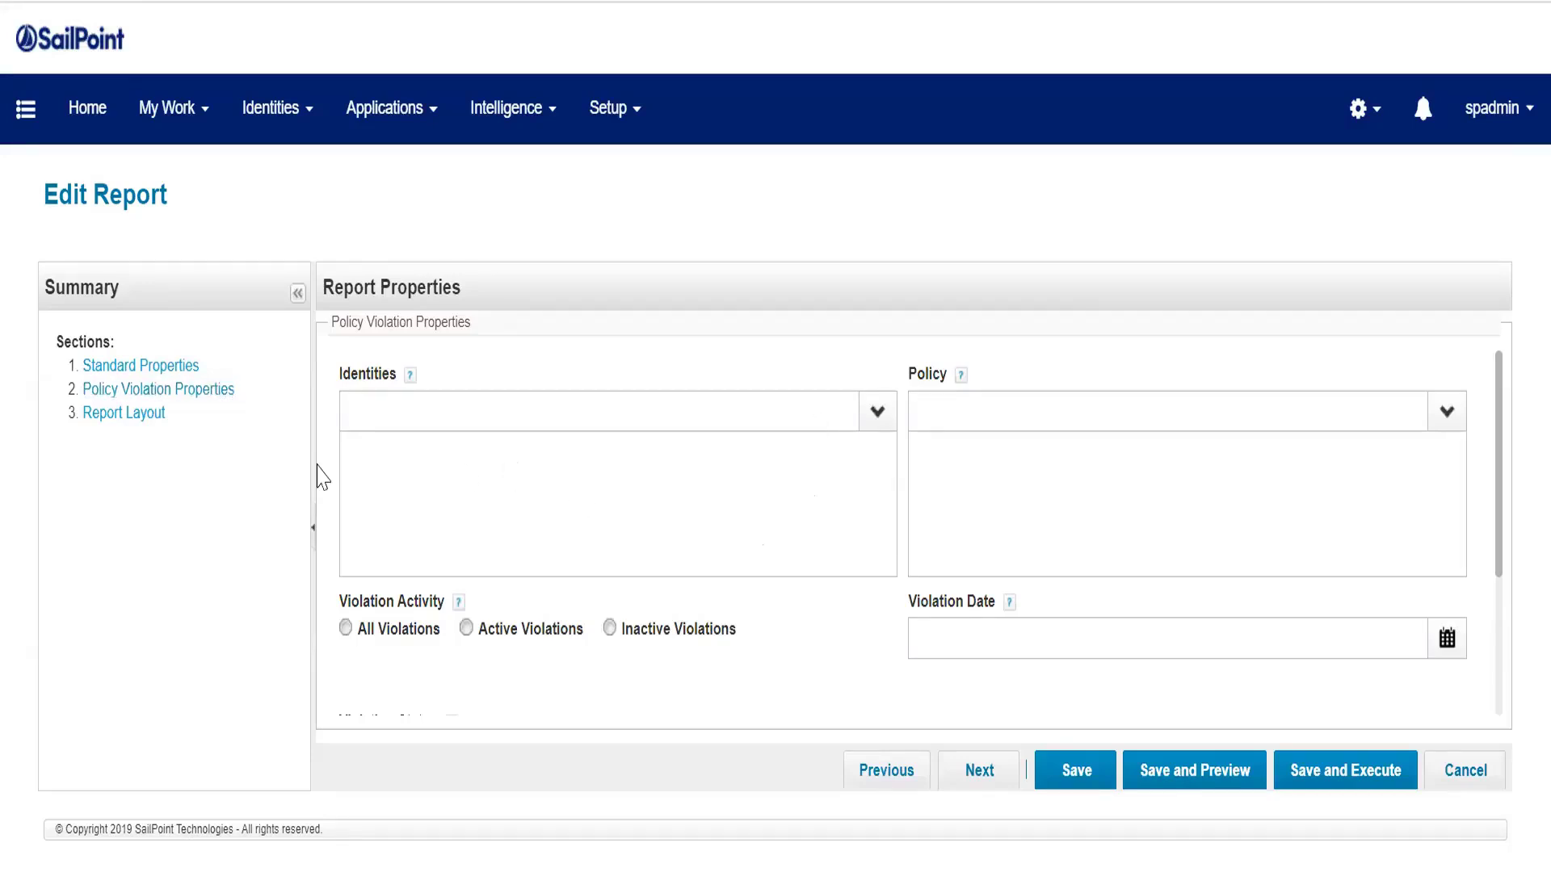
scroll(417, 598, "down", 1)
scroll(417, 599, "down", 3)
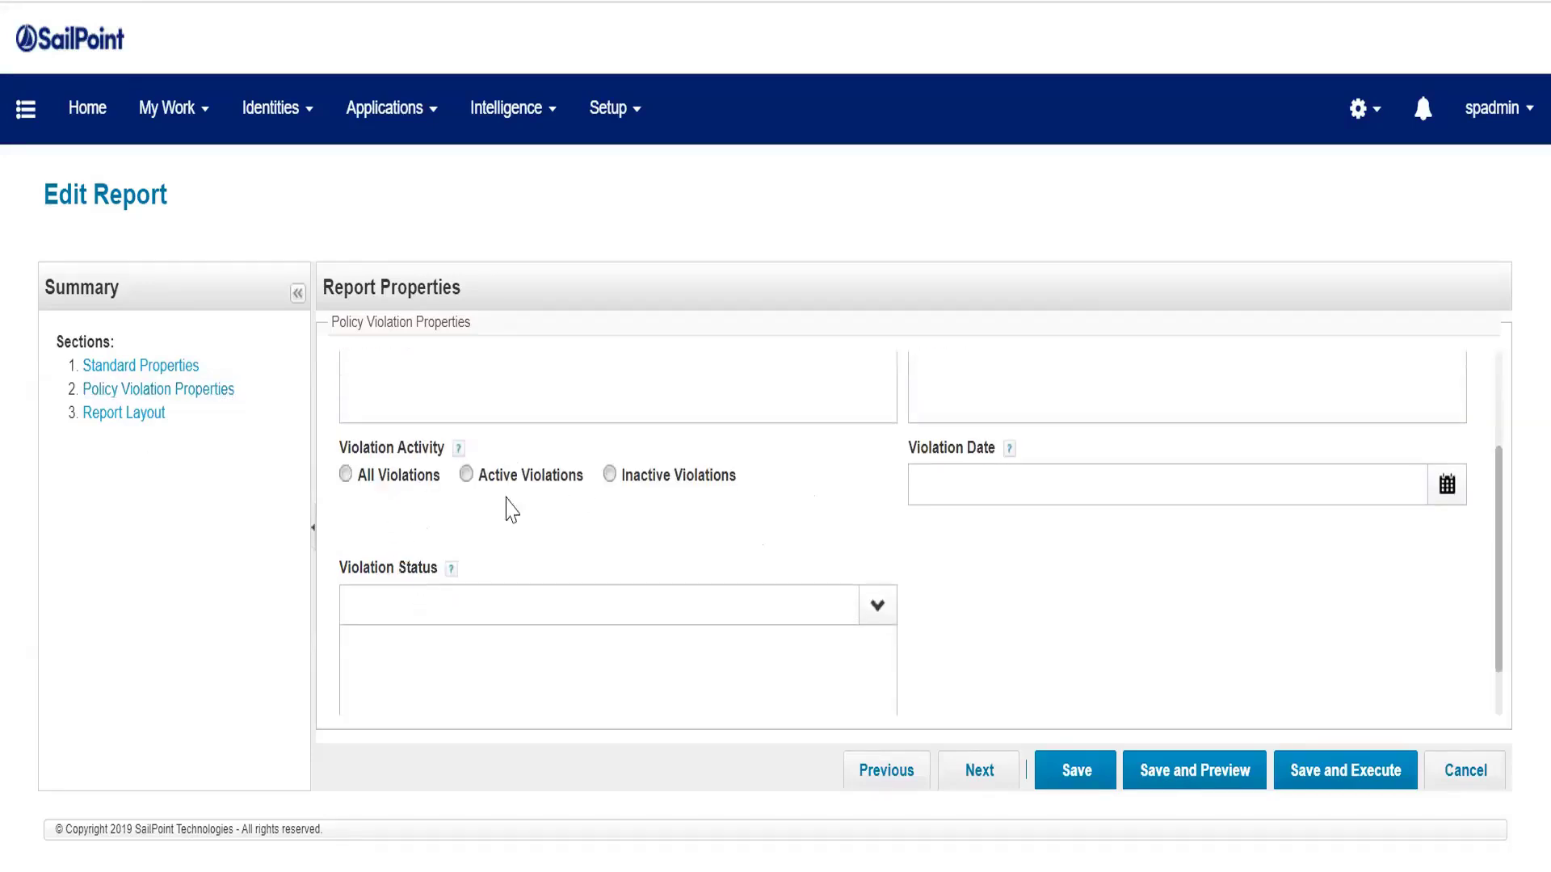
left_click(346, 475)
left_click(466, 474)
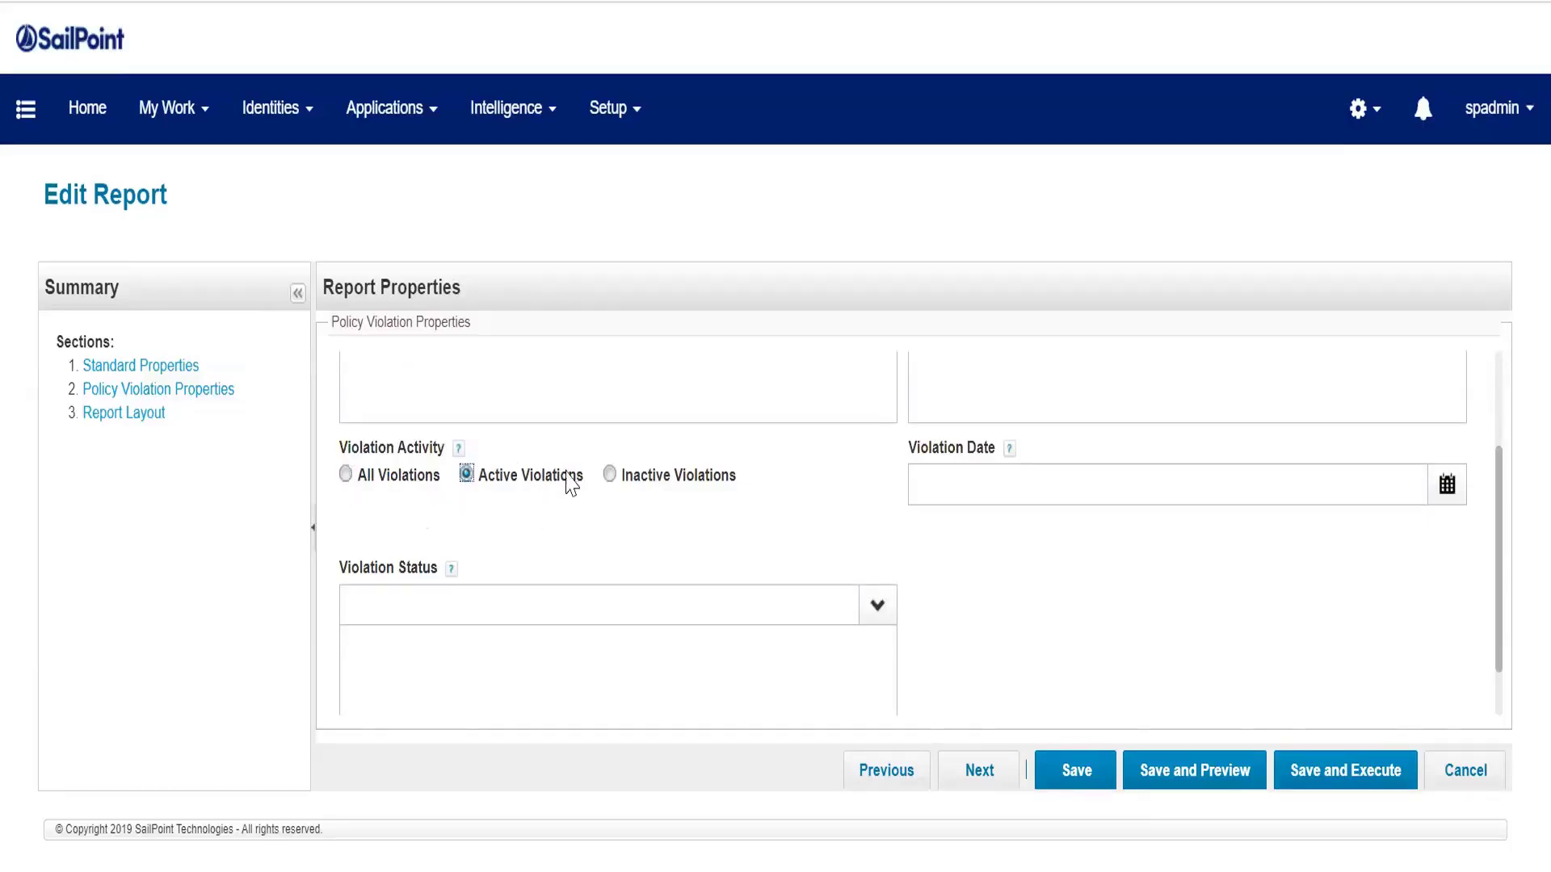
left_click(356, 482)
scroll(644, 566, "up", 2)
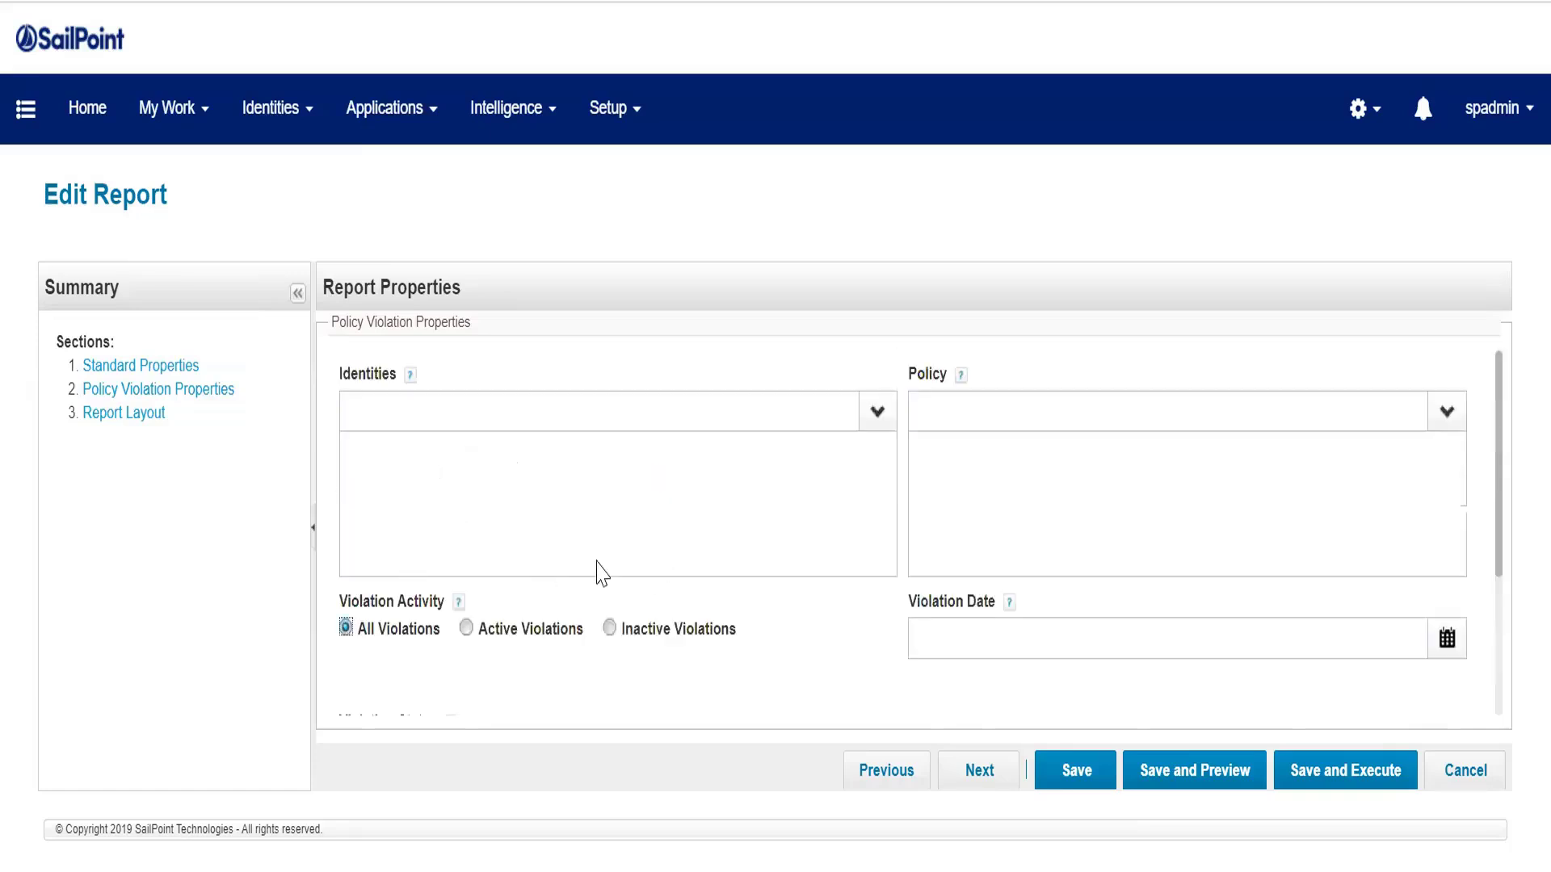
- Examine the choices offered for Identities and Policy and the remaining violation filters, leaving them unselected
left_click(882, 416)
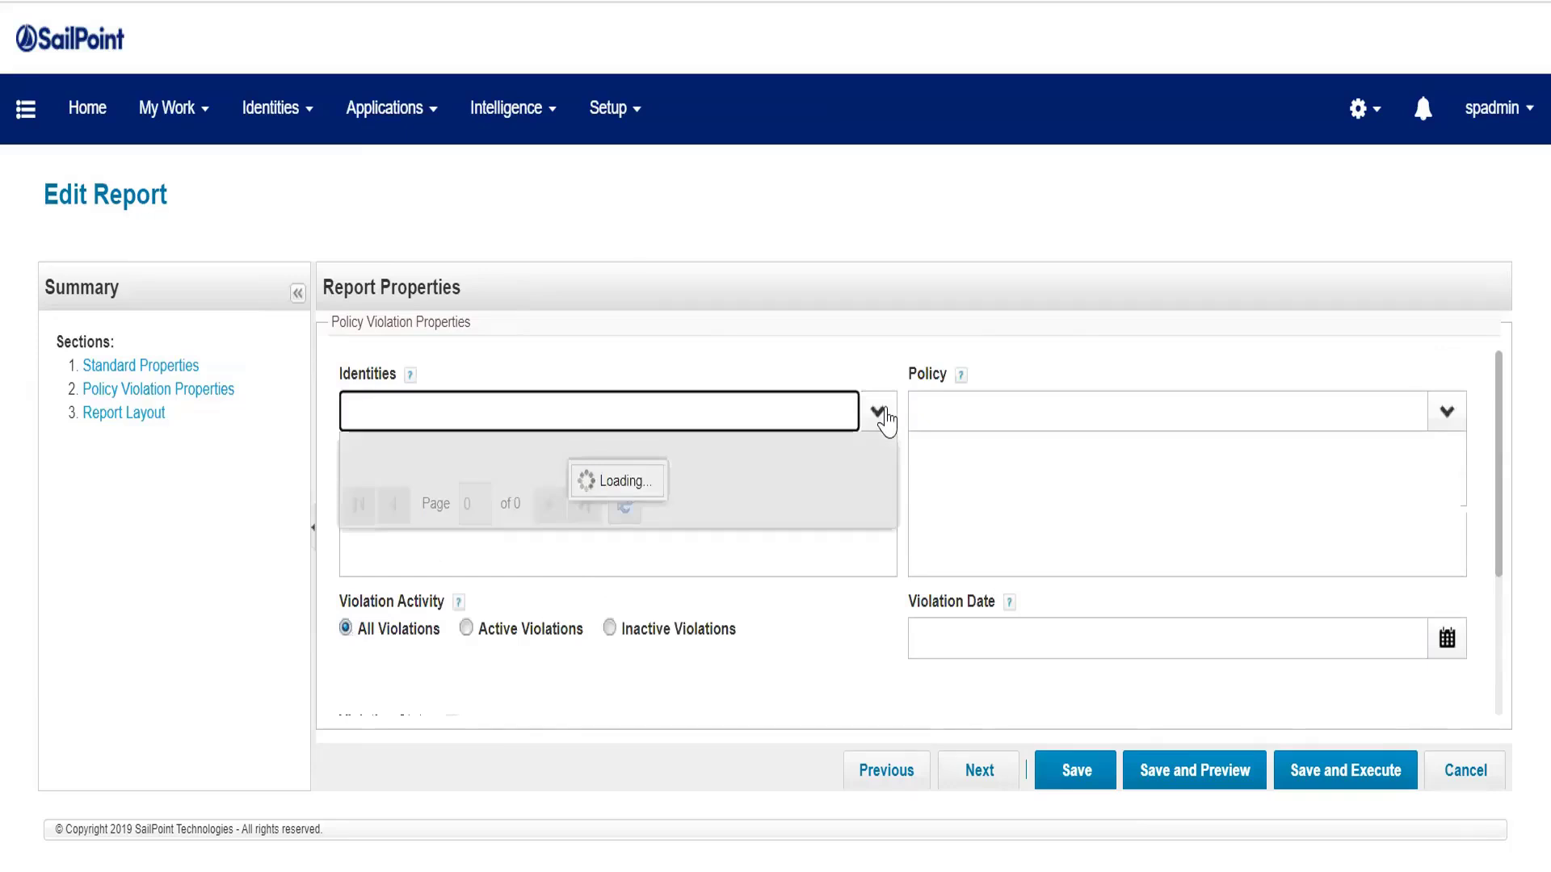
left_click(887, 420)
left_click(1453, 428)
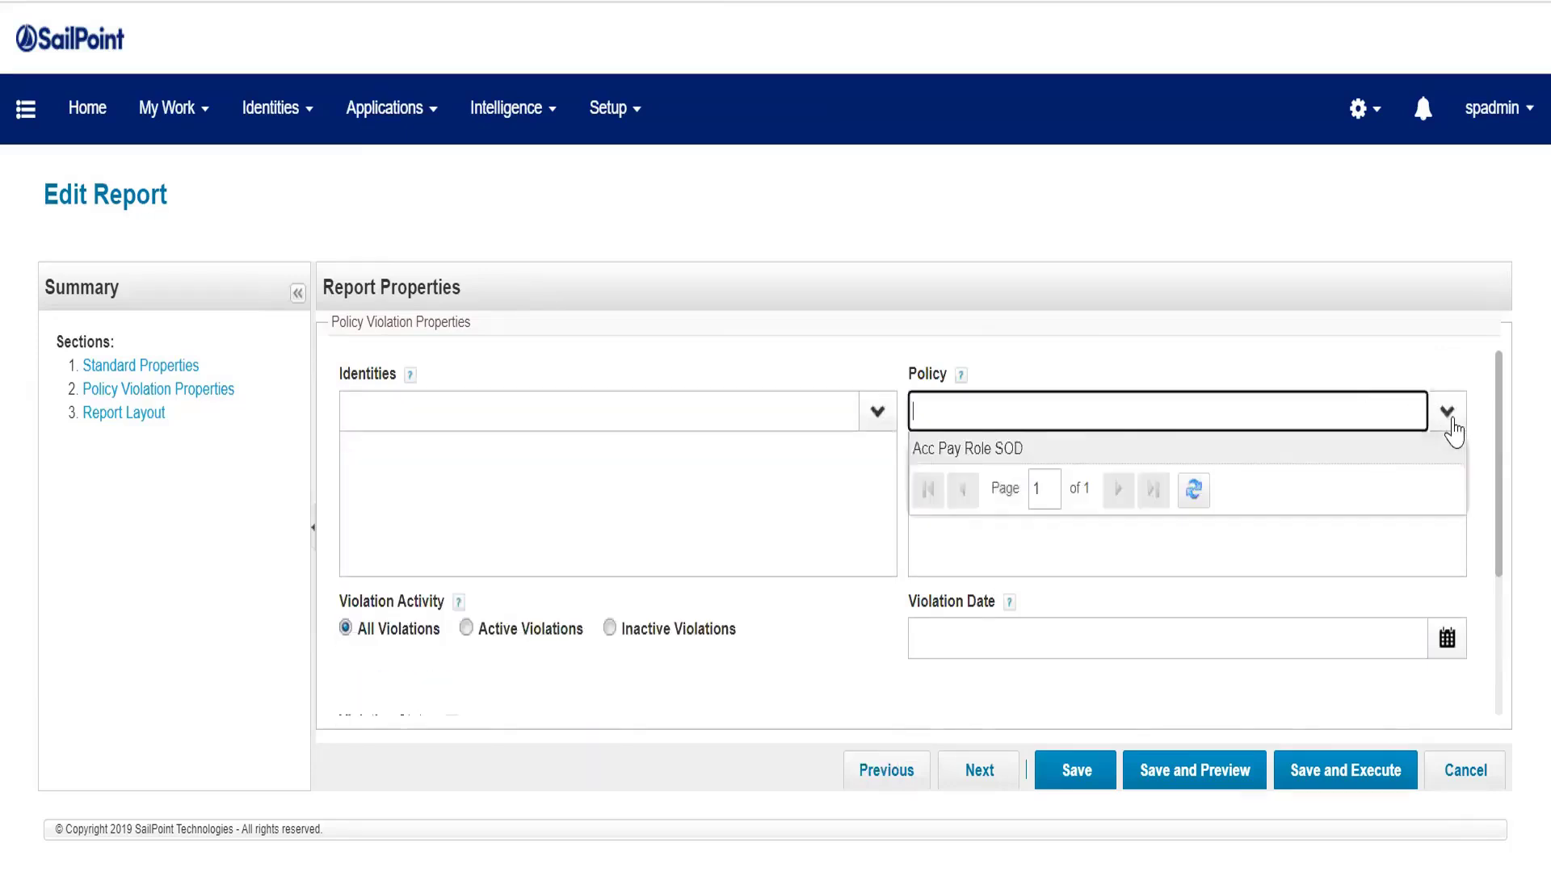
left_click(1448, 413)
scroll(1177, 554, "down", 5)
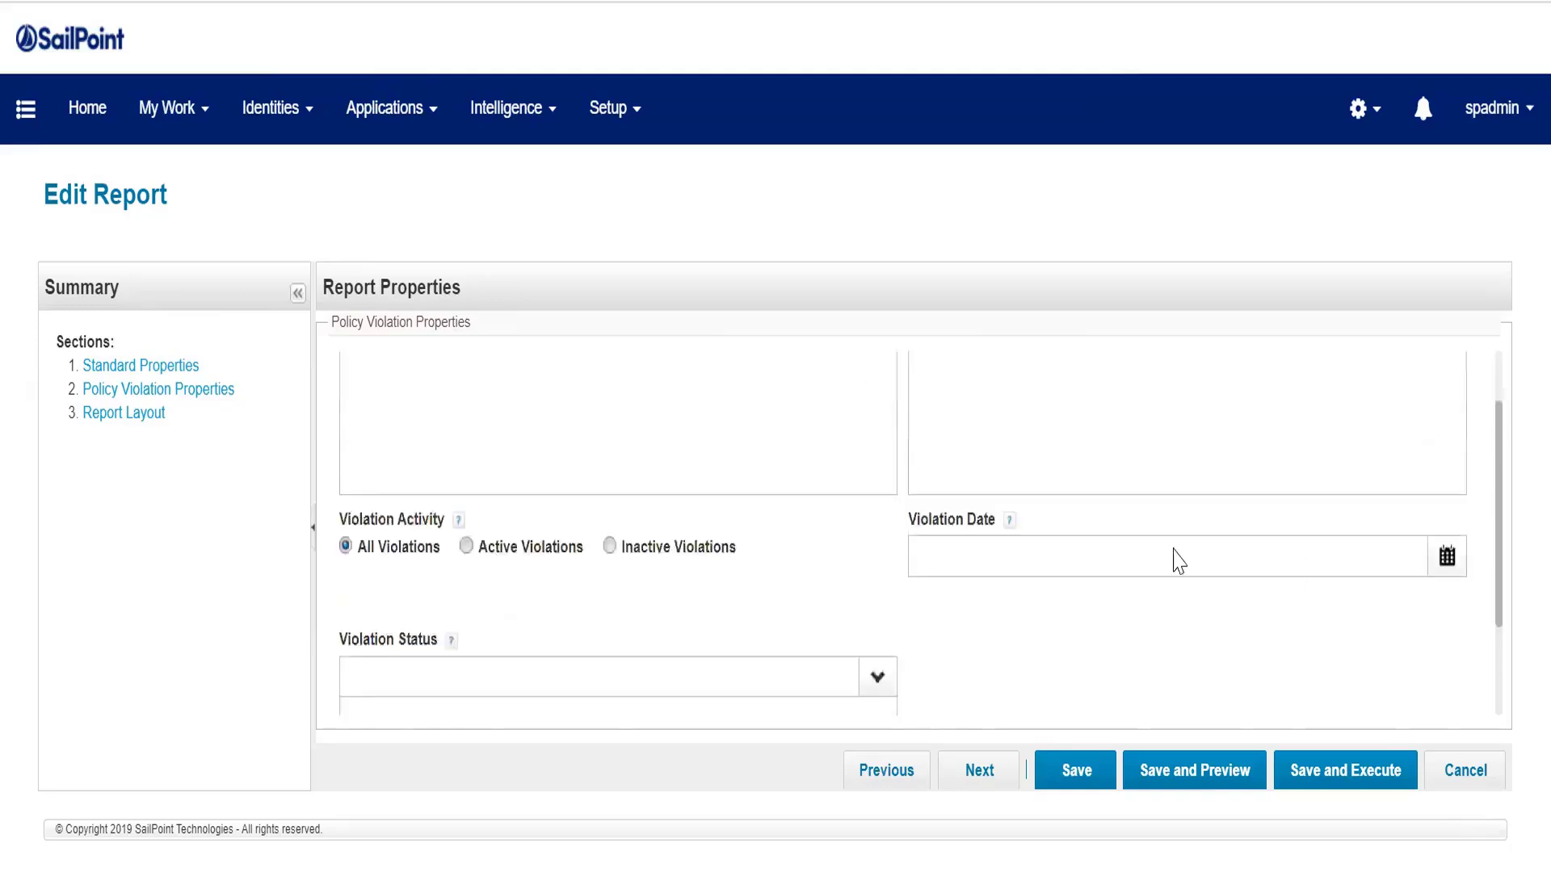
scroll(243, 509, "up", 3)
- Save and execute the report under the name Policy Violation and open its results
left_click(136, 362)
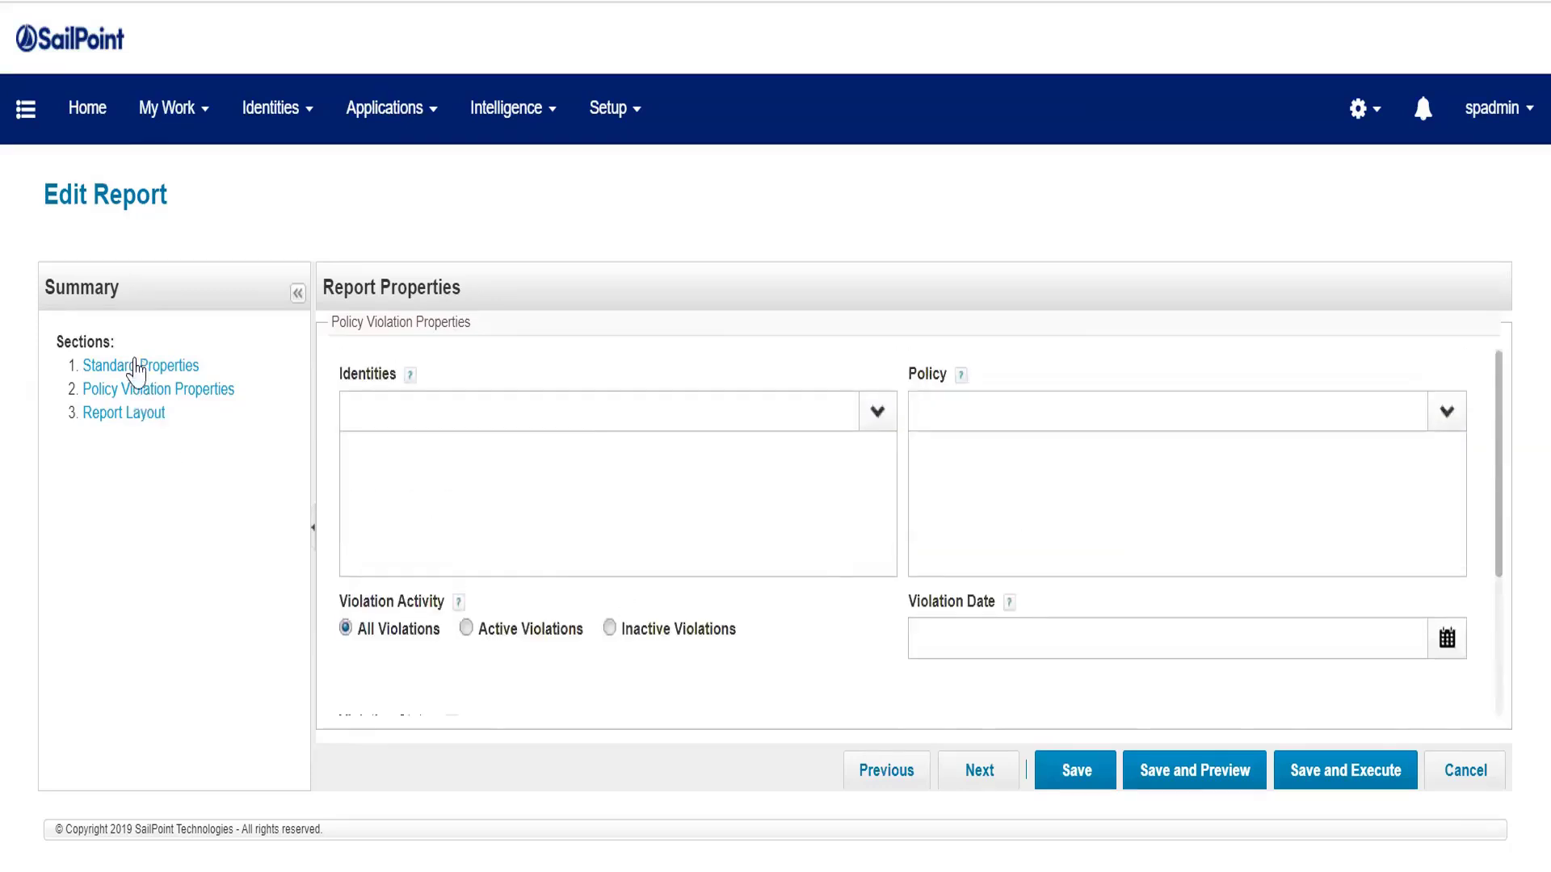
left_click(136, 365)
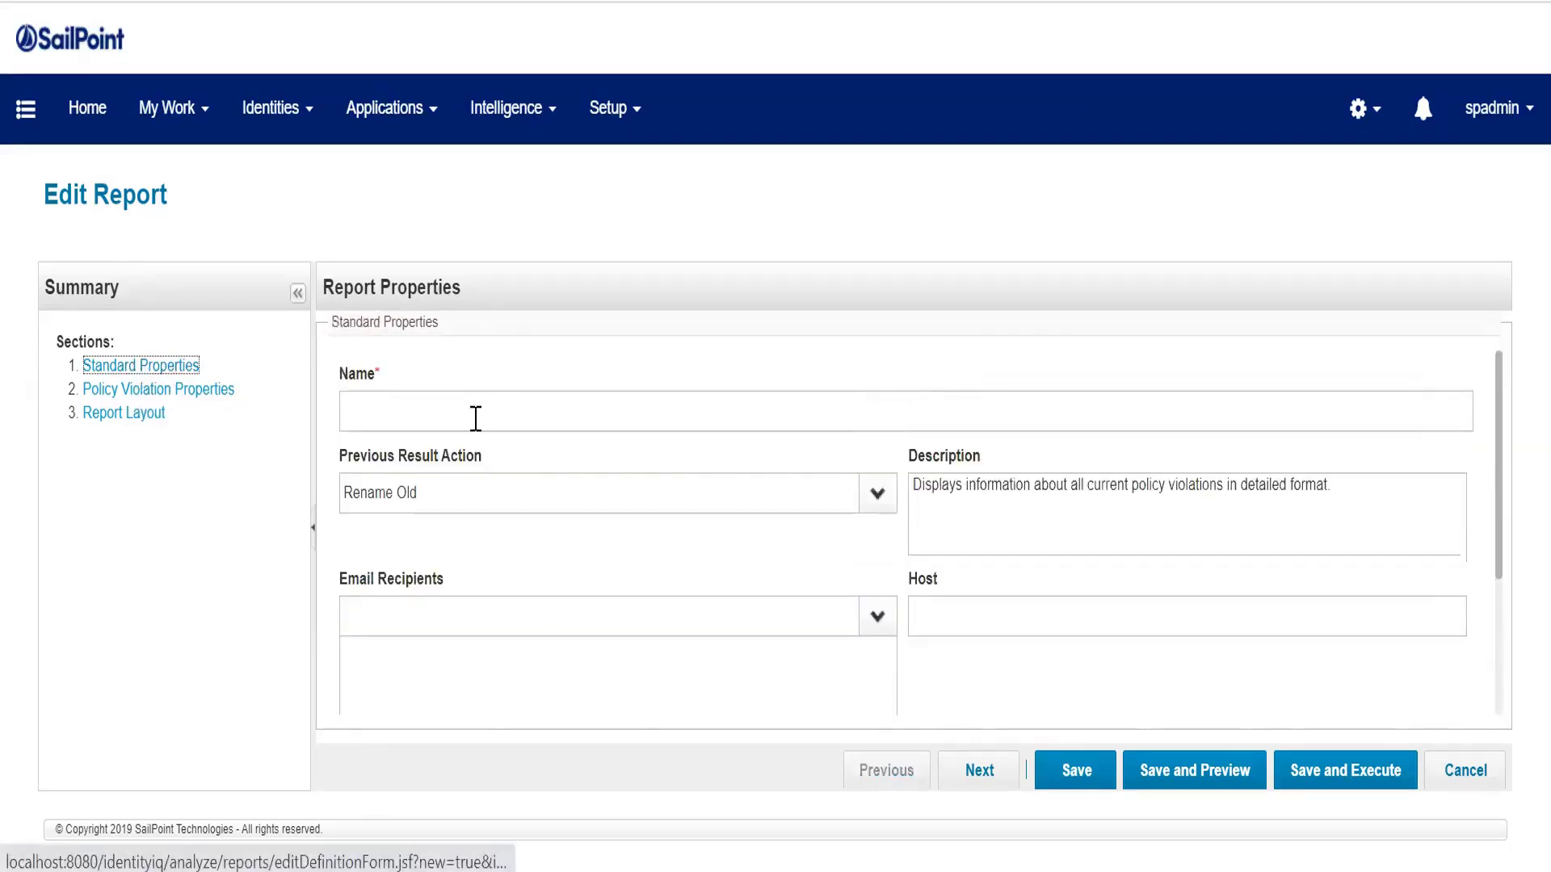
left_click(476, 410)
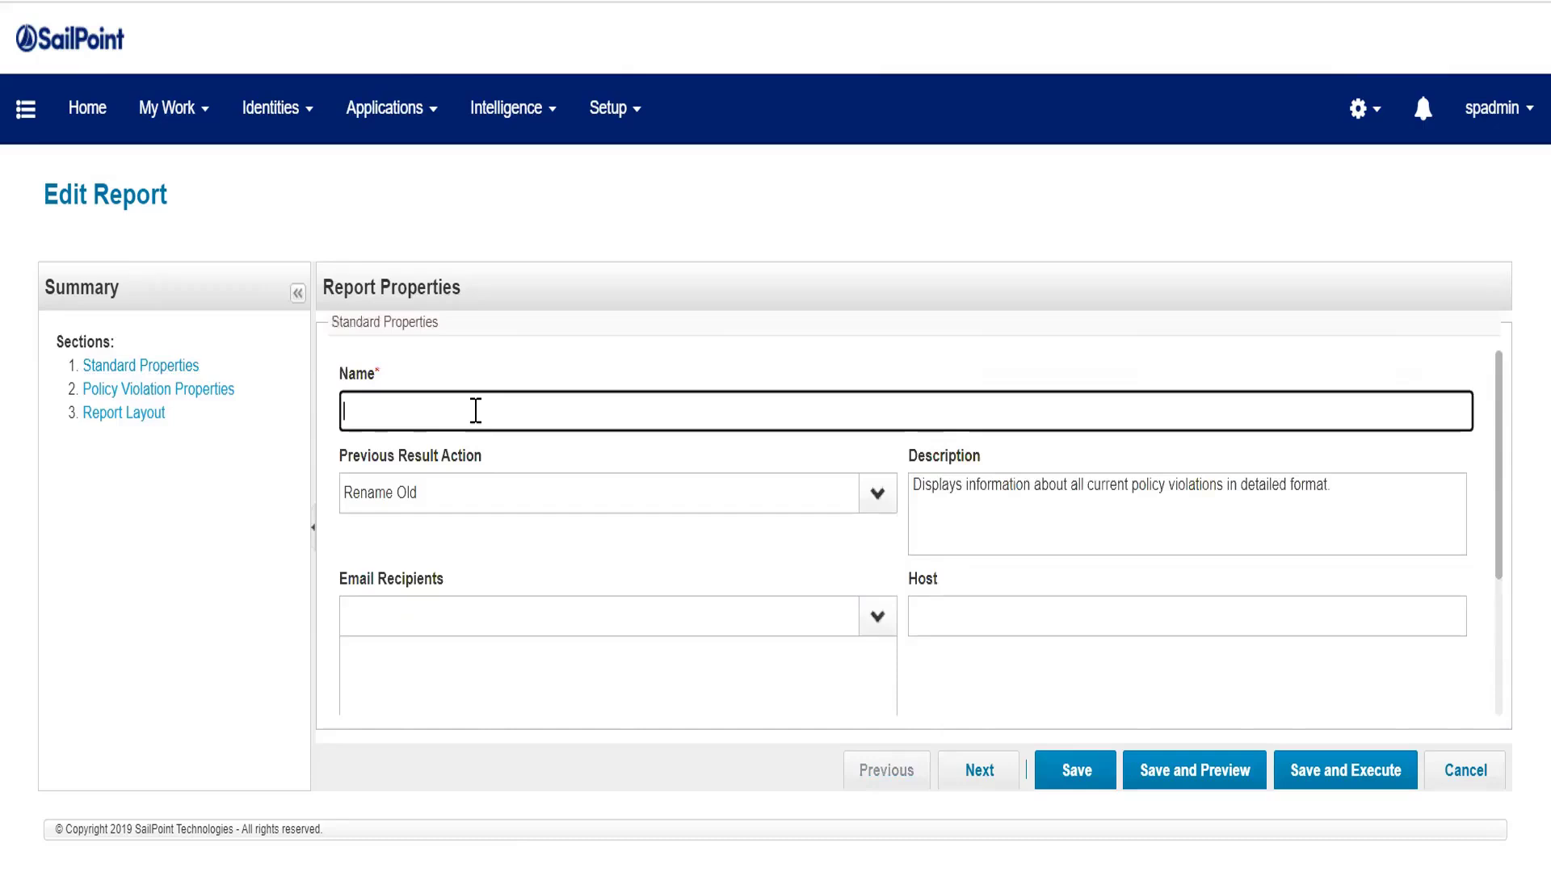
type("icy V")
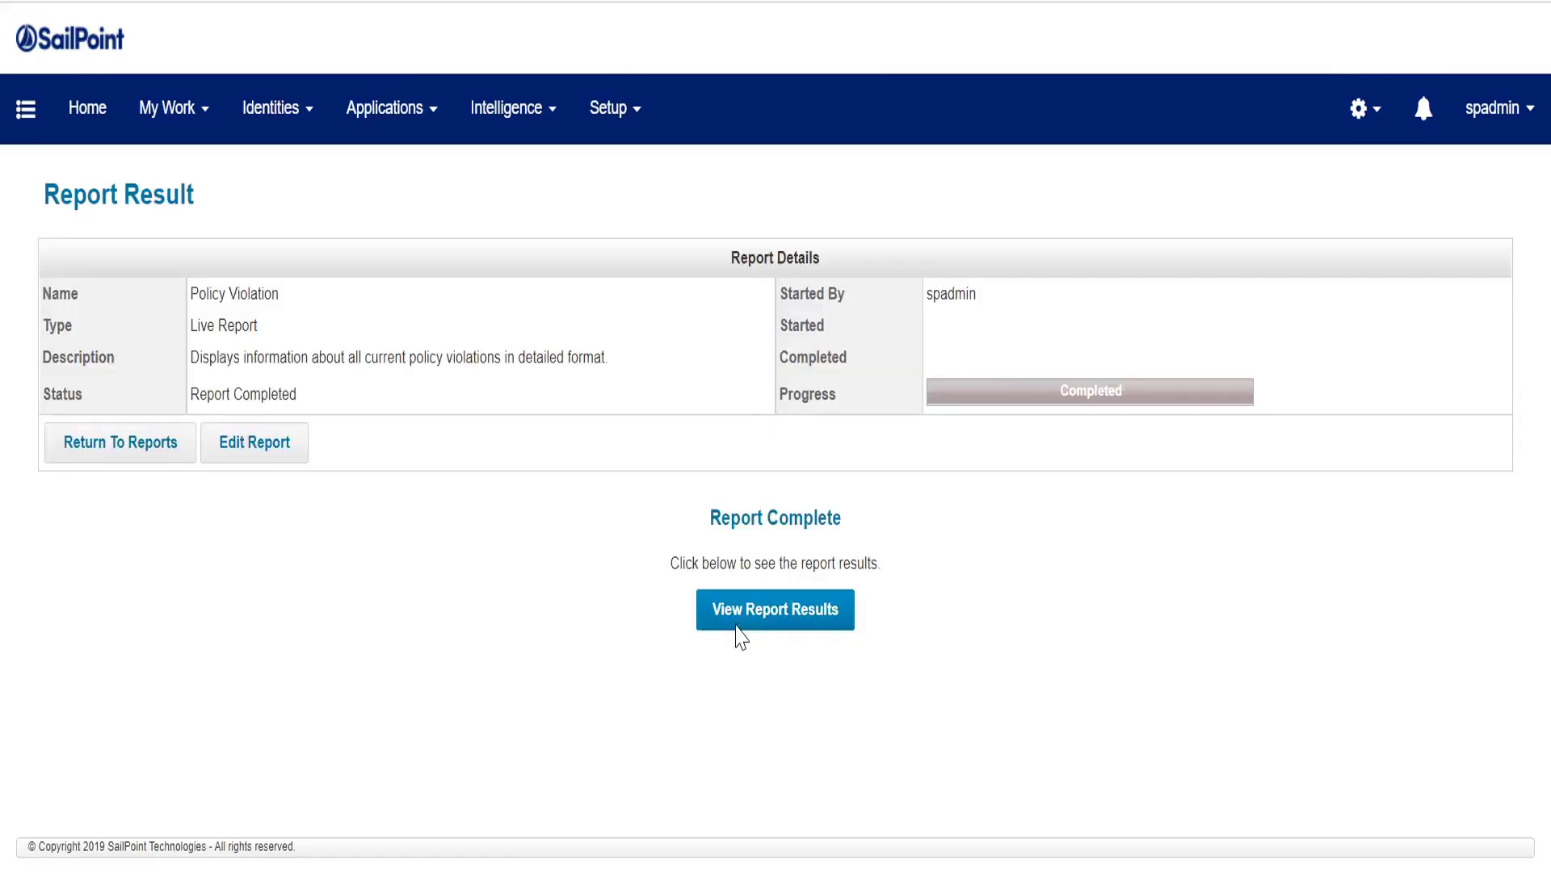
left_click(740, 636)
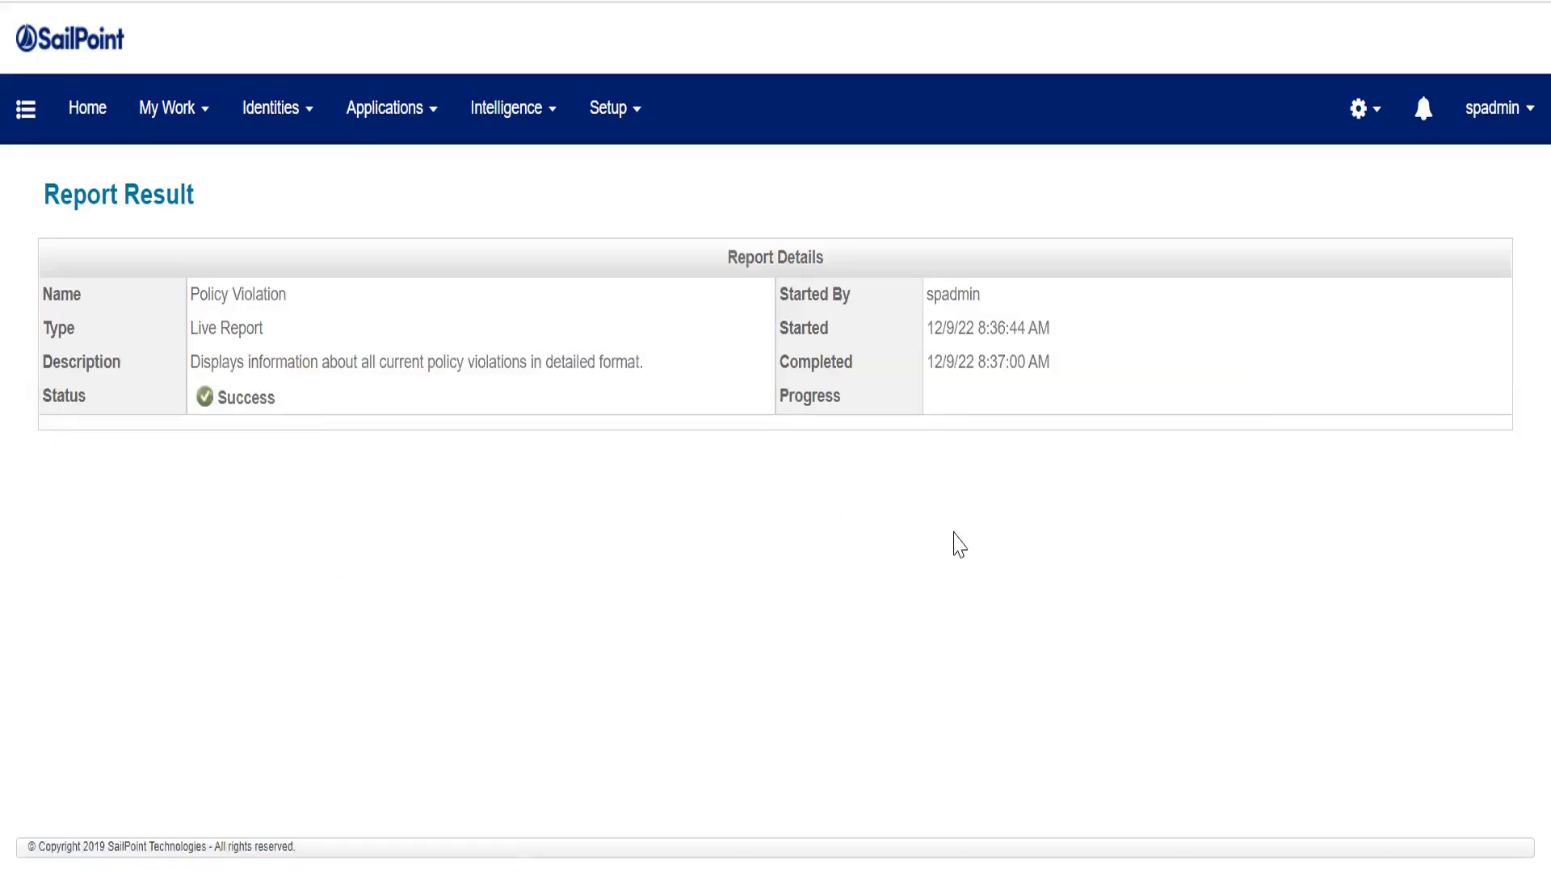
- Examine the report result's Summary, including the certification totals and the Violation Status by Policy chart
scroll(737, 529, "down", 1)
scroll(741, 537, "down", 3)
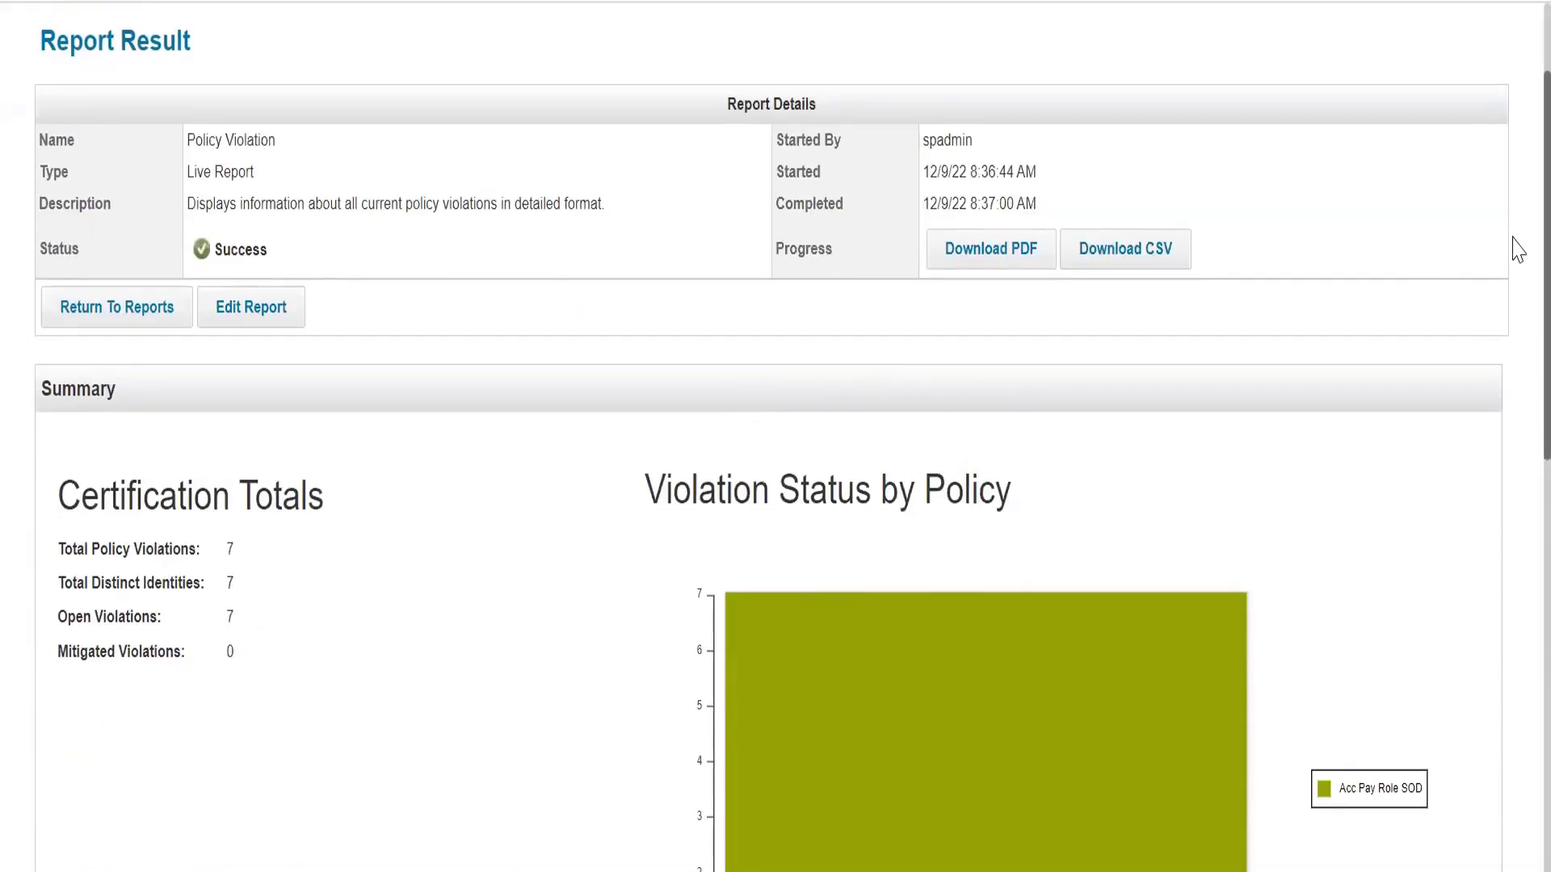
scroll(1517, 343, "down", 1)
scroll(1517, 346, "down", 2)
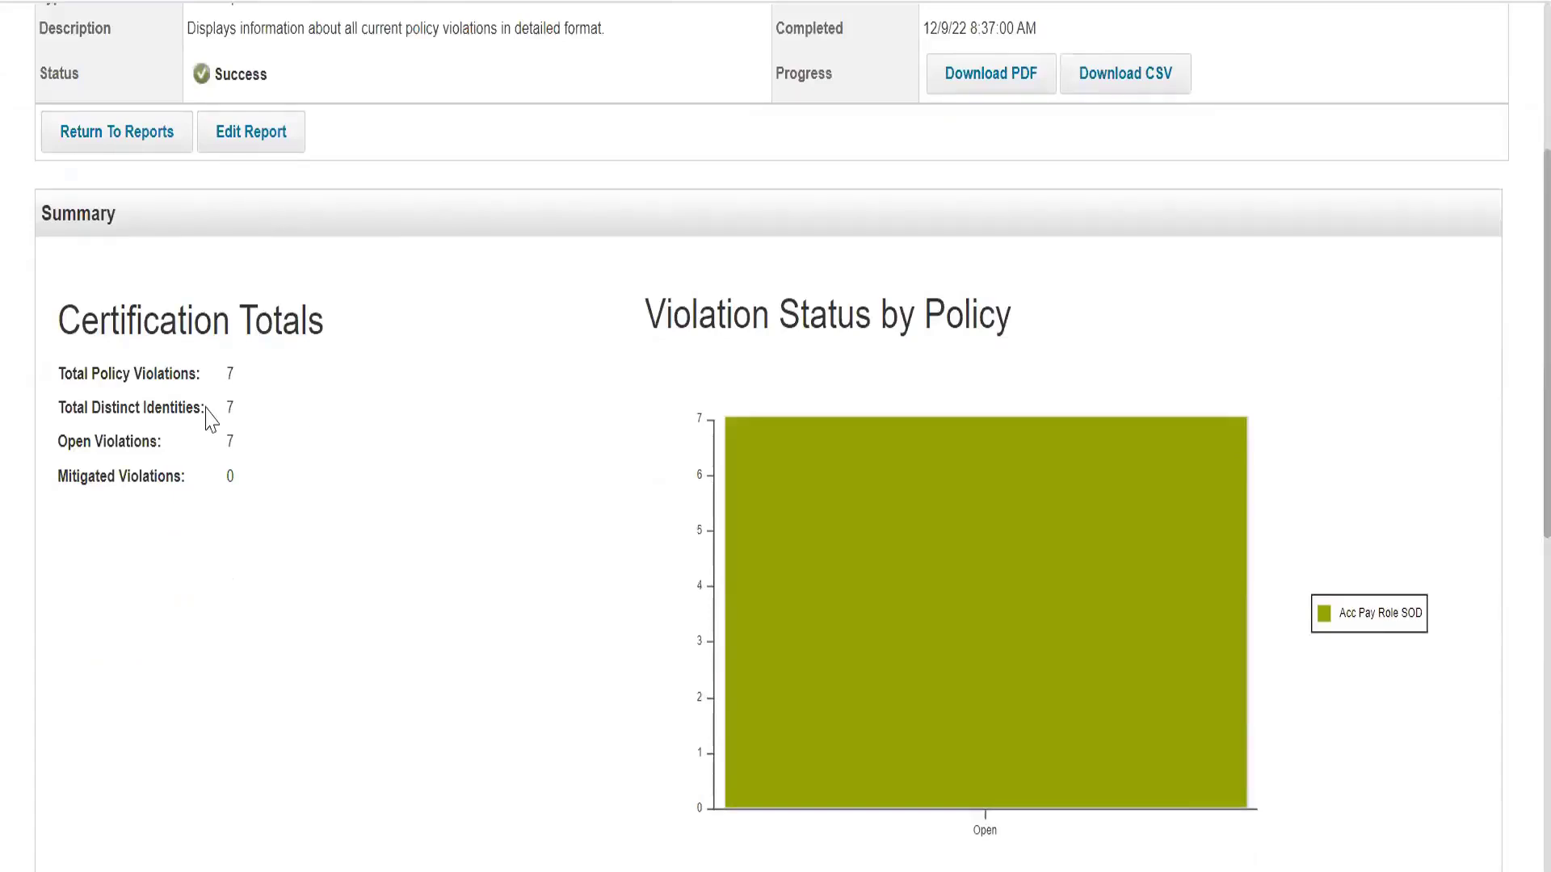
double_click(230, 408)
double_click(230, 441)
scroll(348, 462, "down", 4)
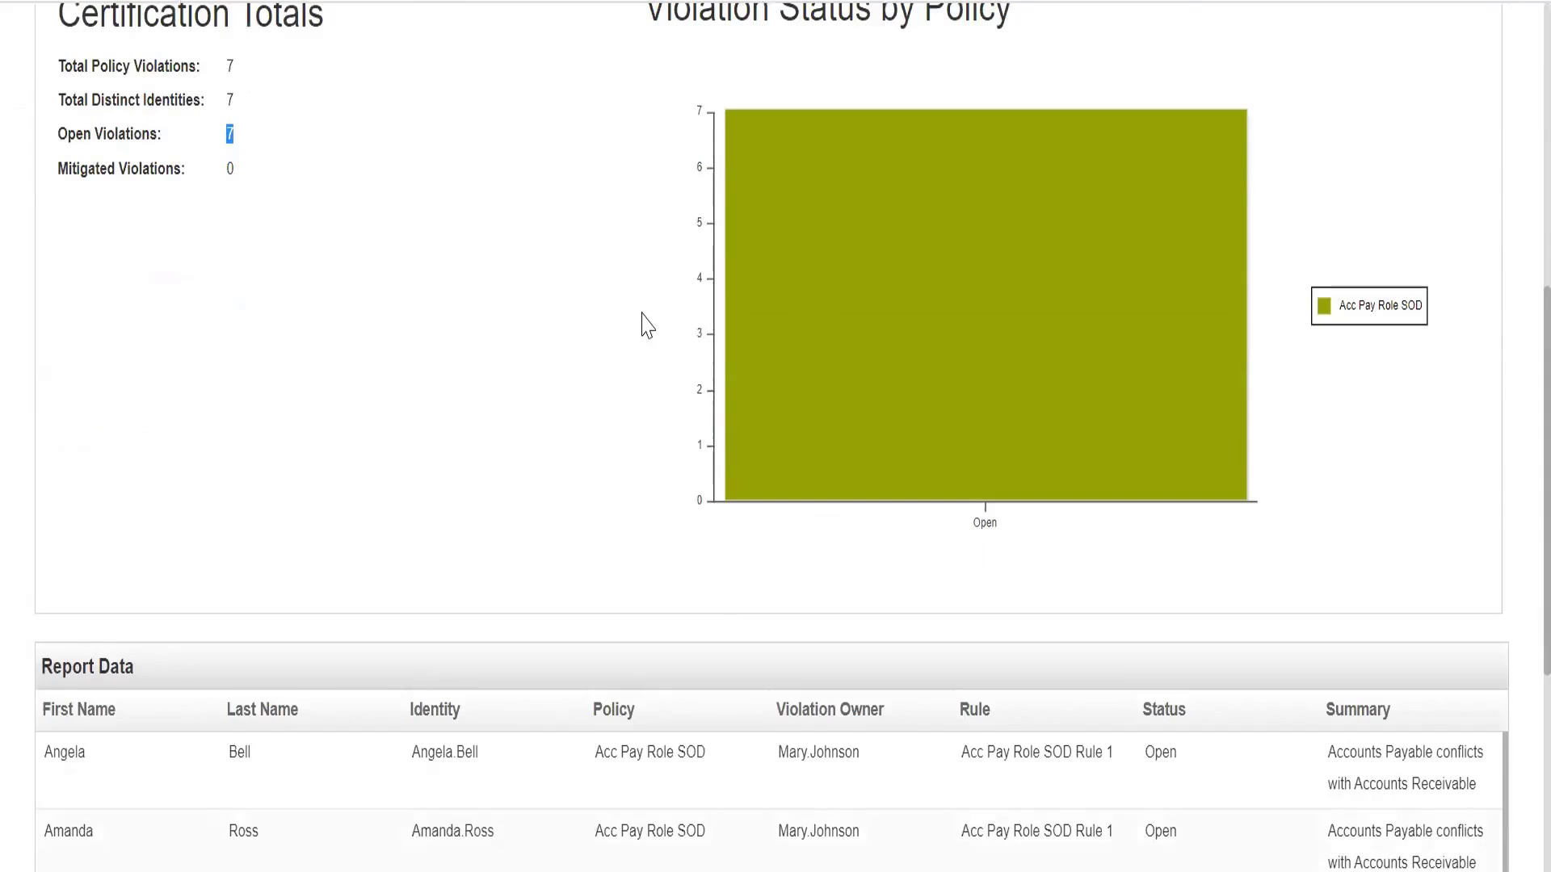
- Examine the violations listed under Report Data and return to the list of available report templates
scroll(647, 325, "down", 2)
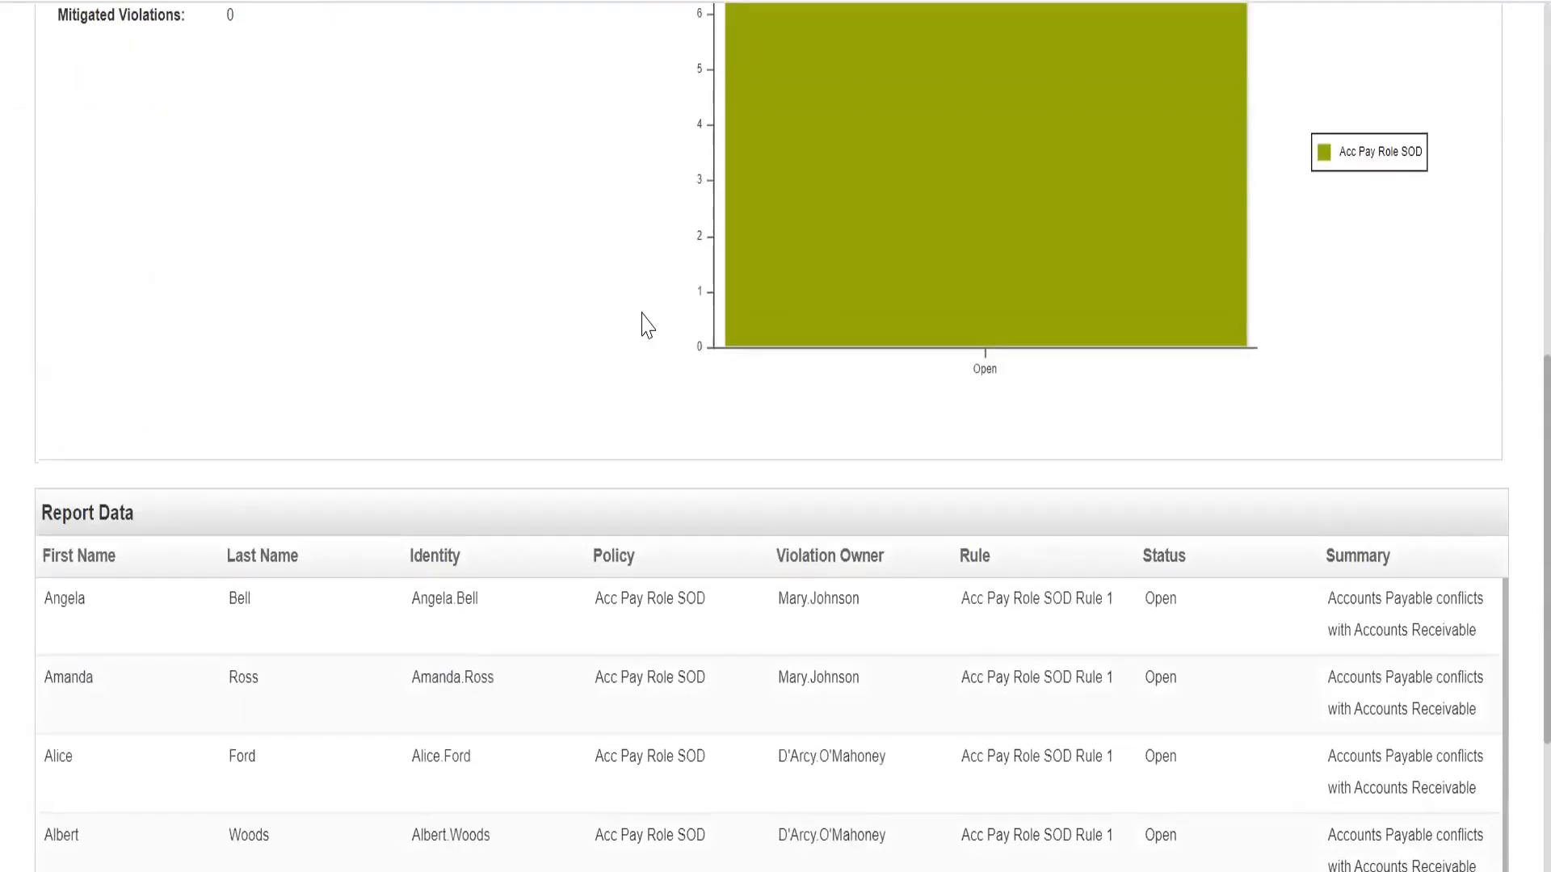
scroll(647, 325, "down", 4)
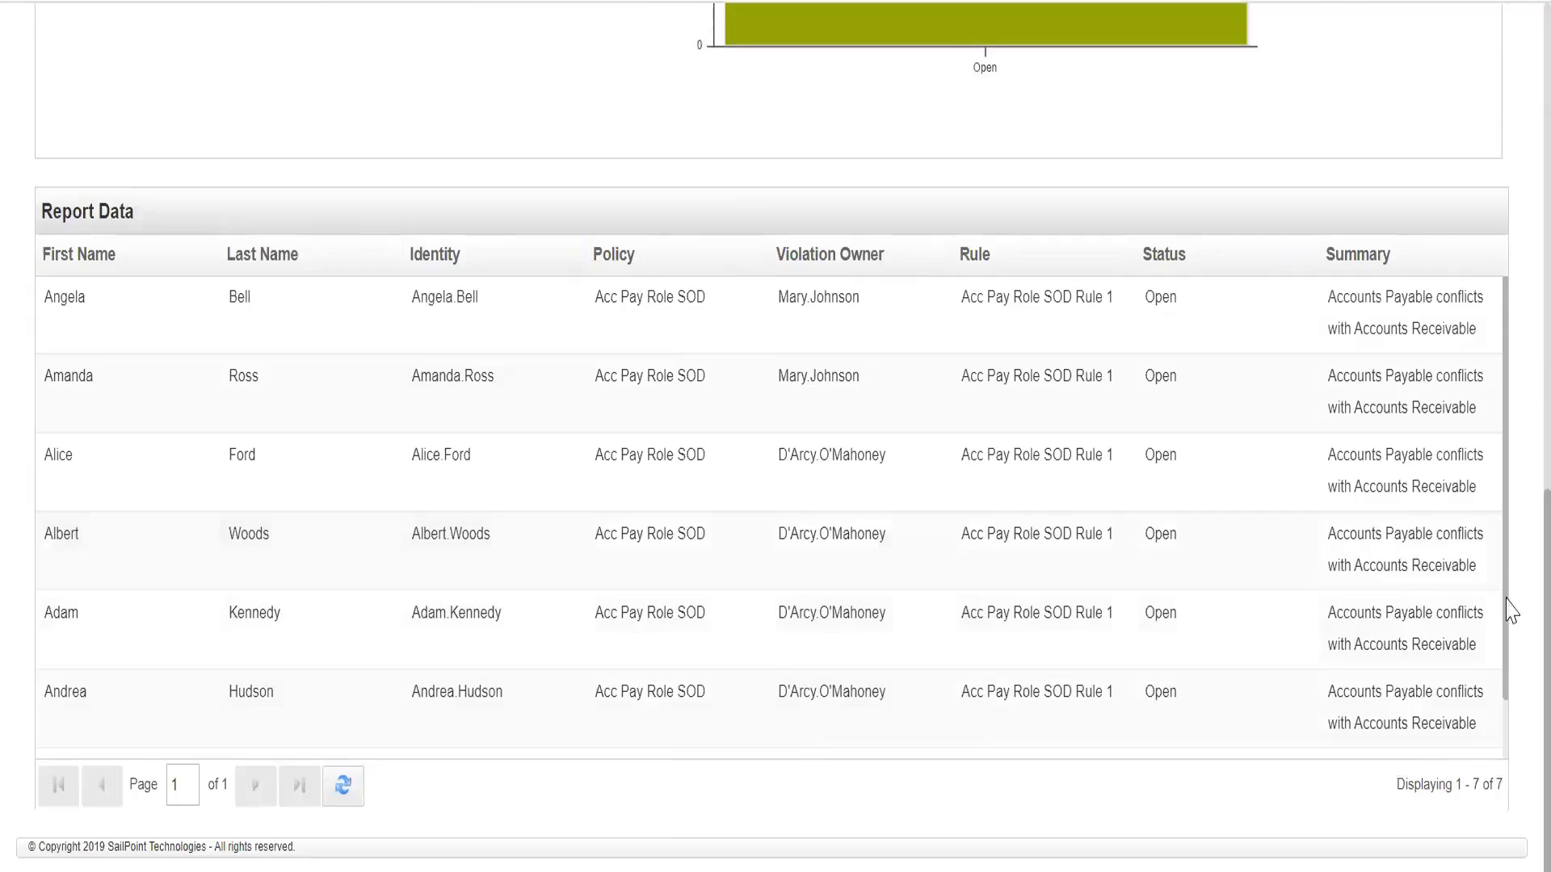
left_click_drag(1505, 525, 1512, 560)
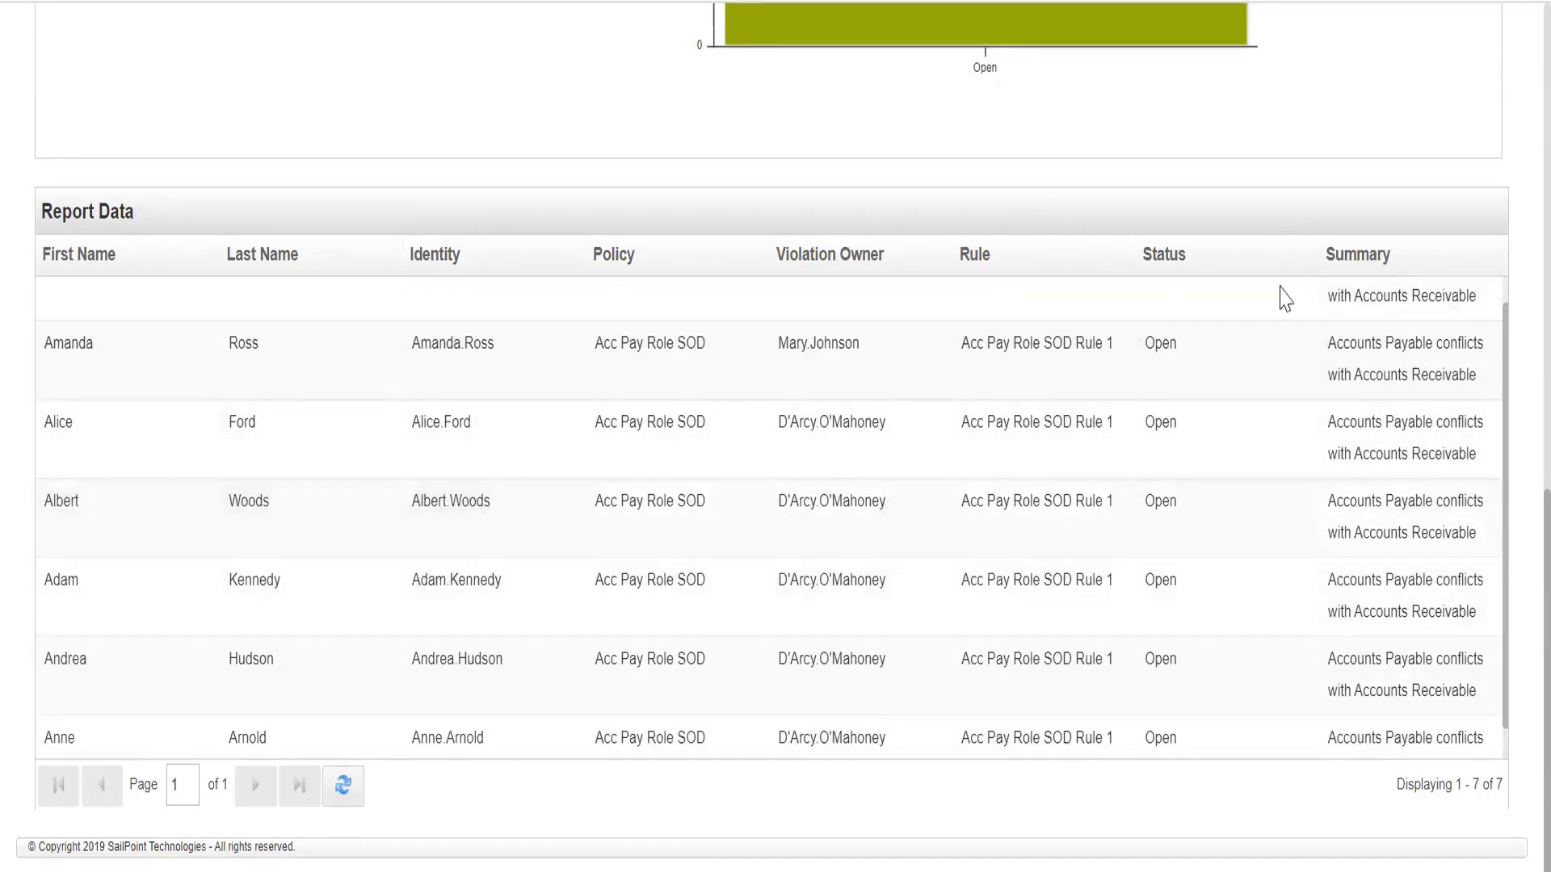
scroll(1201, 537, "down", 1)
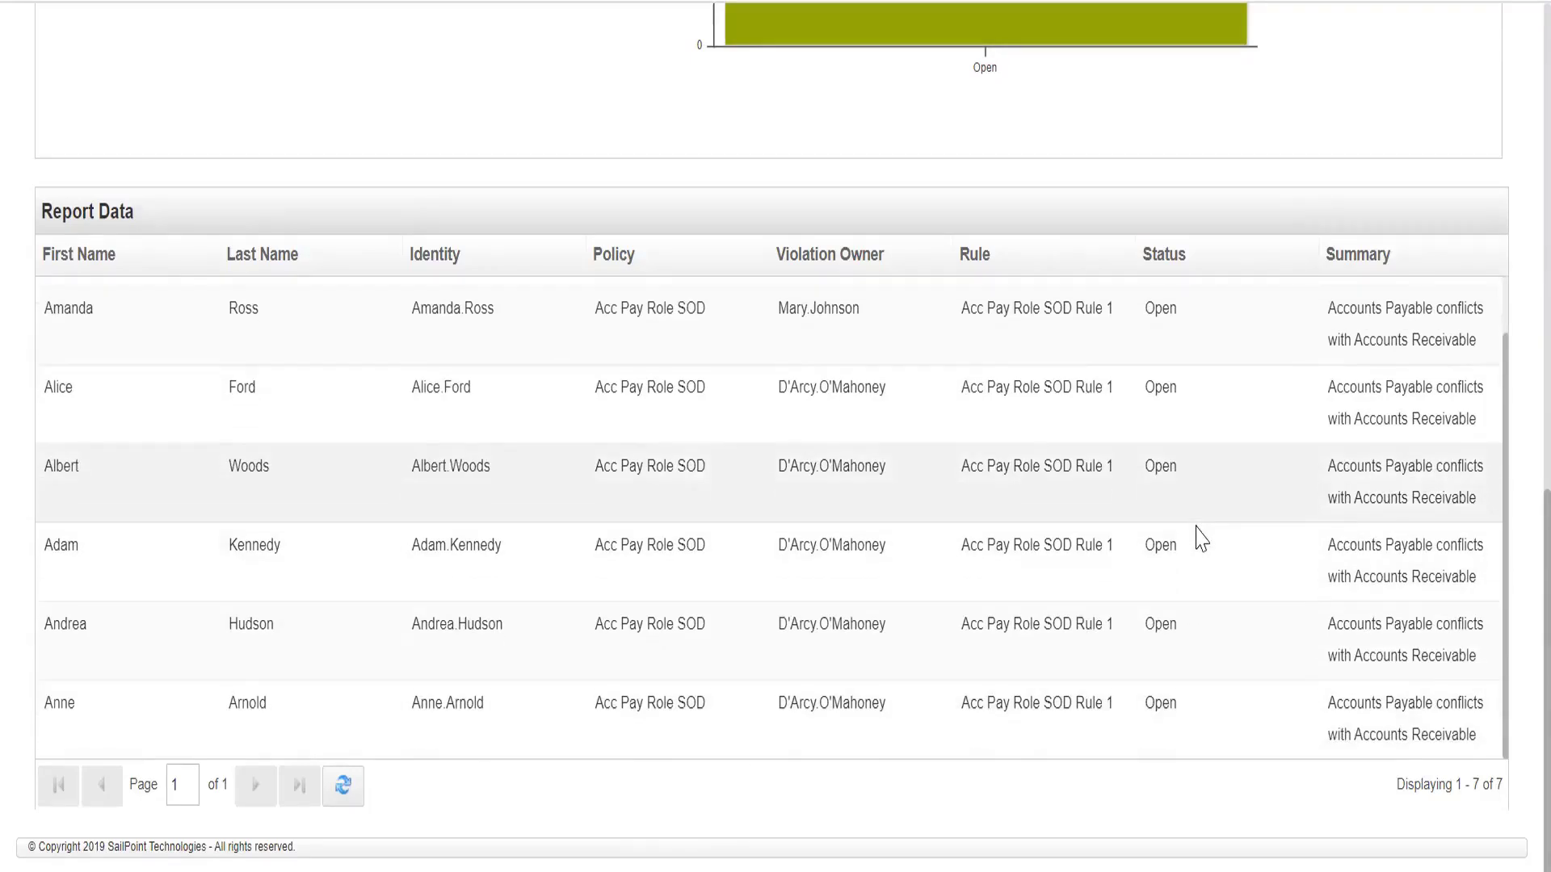
scroll(1202, 536, "up", 2)
scroll(1518, 634, "up", 1)
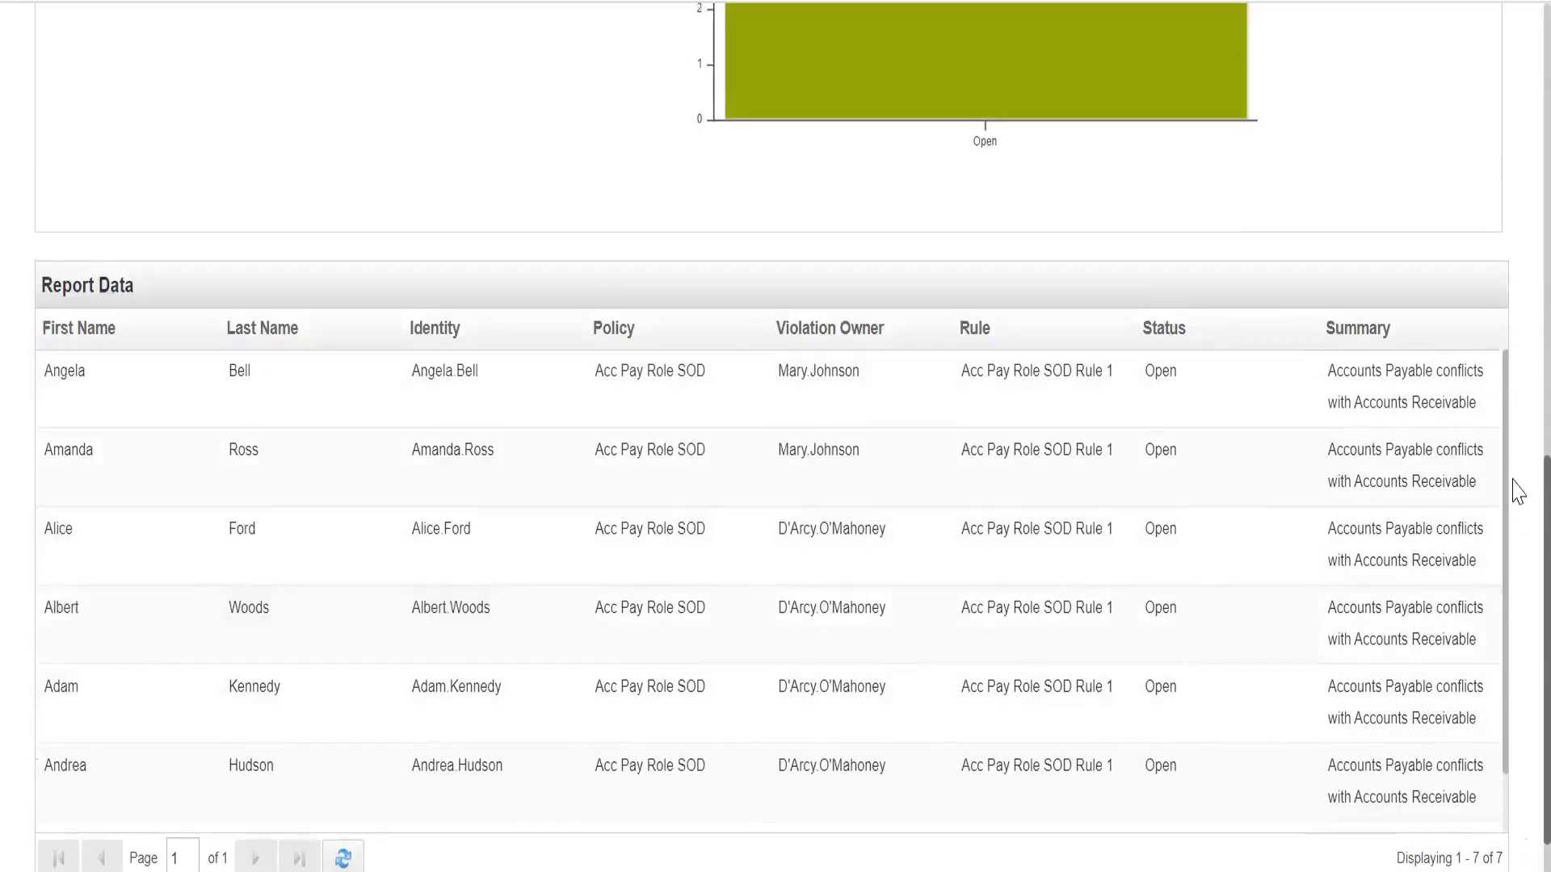
scroll(1518, 493, "up", 14)
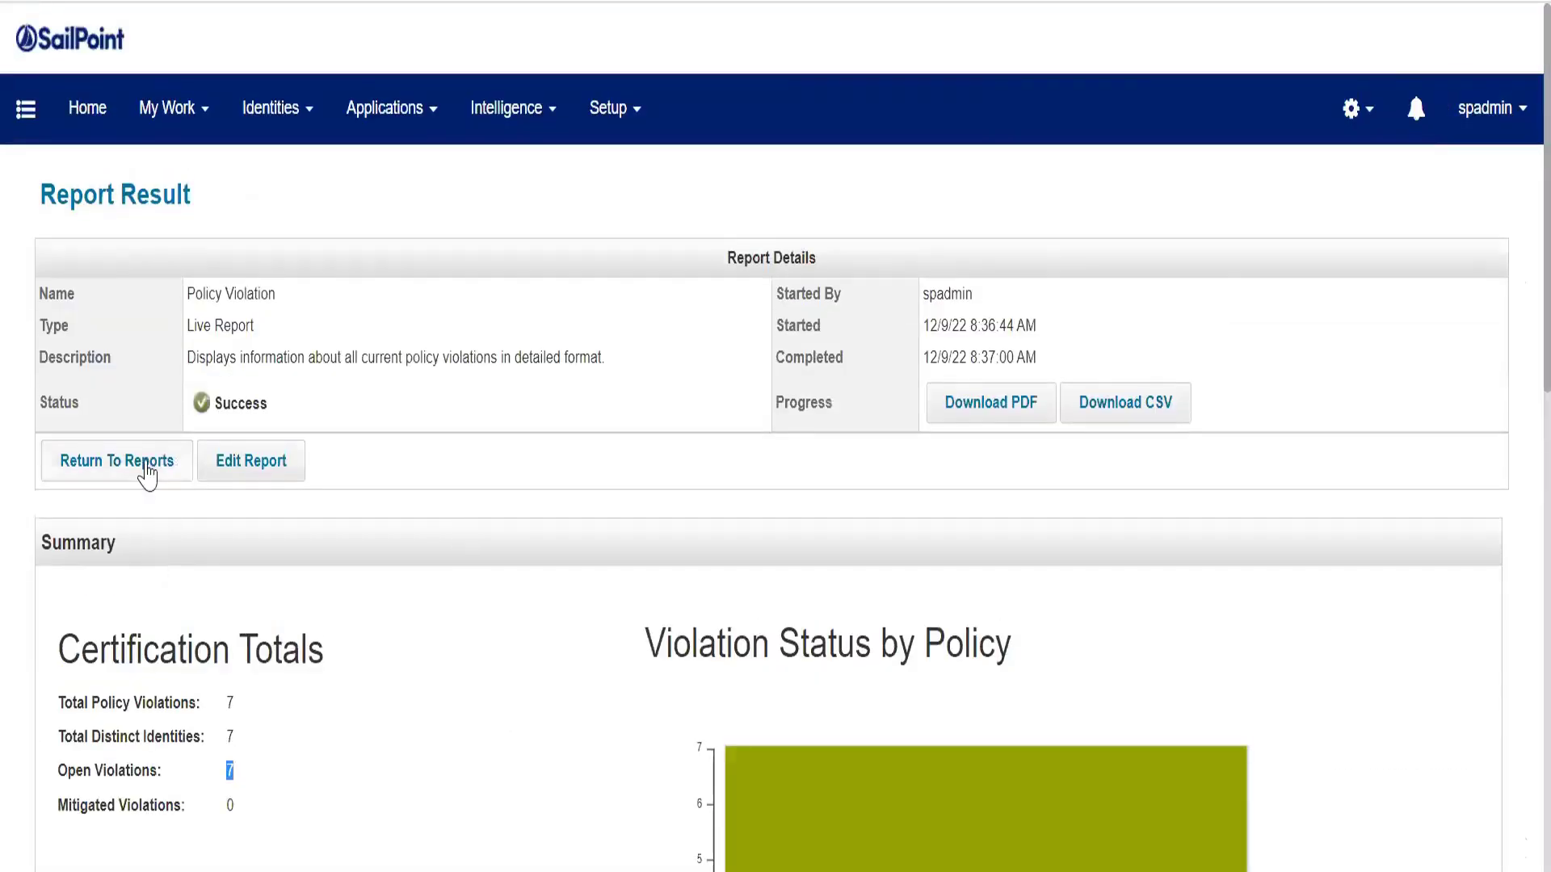
left_click(147, 474)
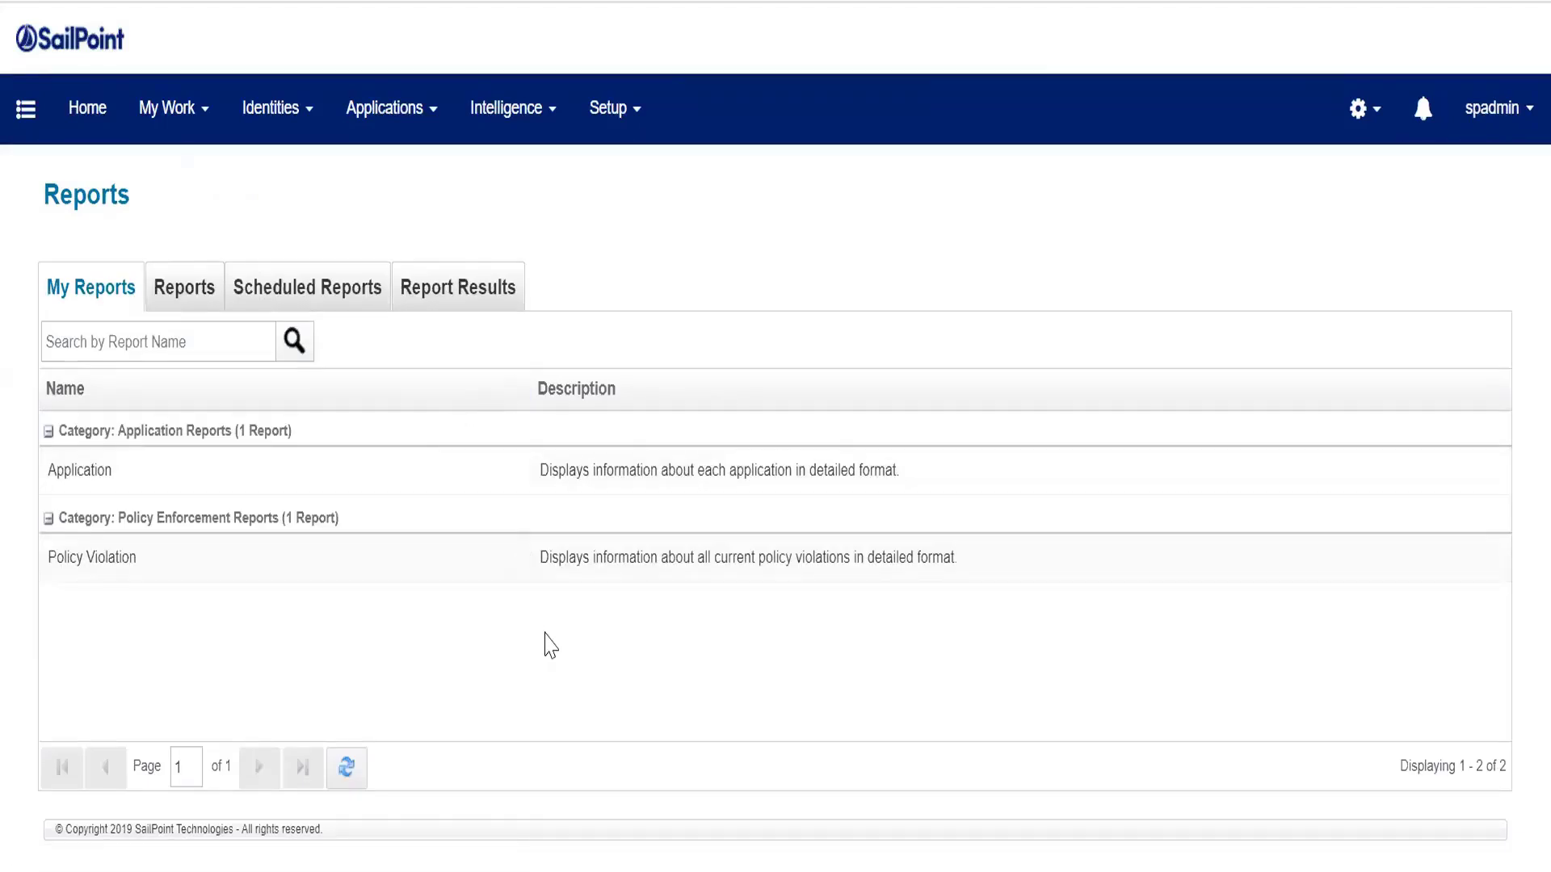
left_click(184, 287)
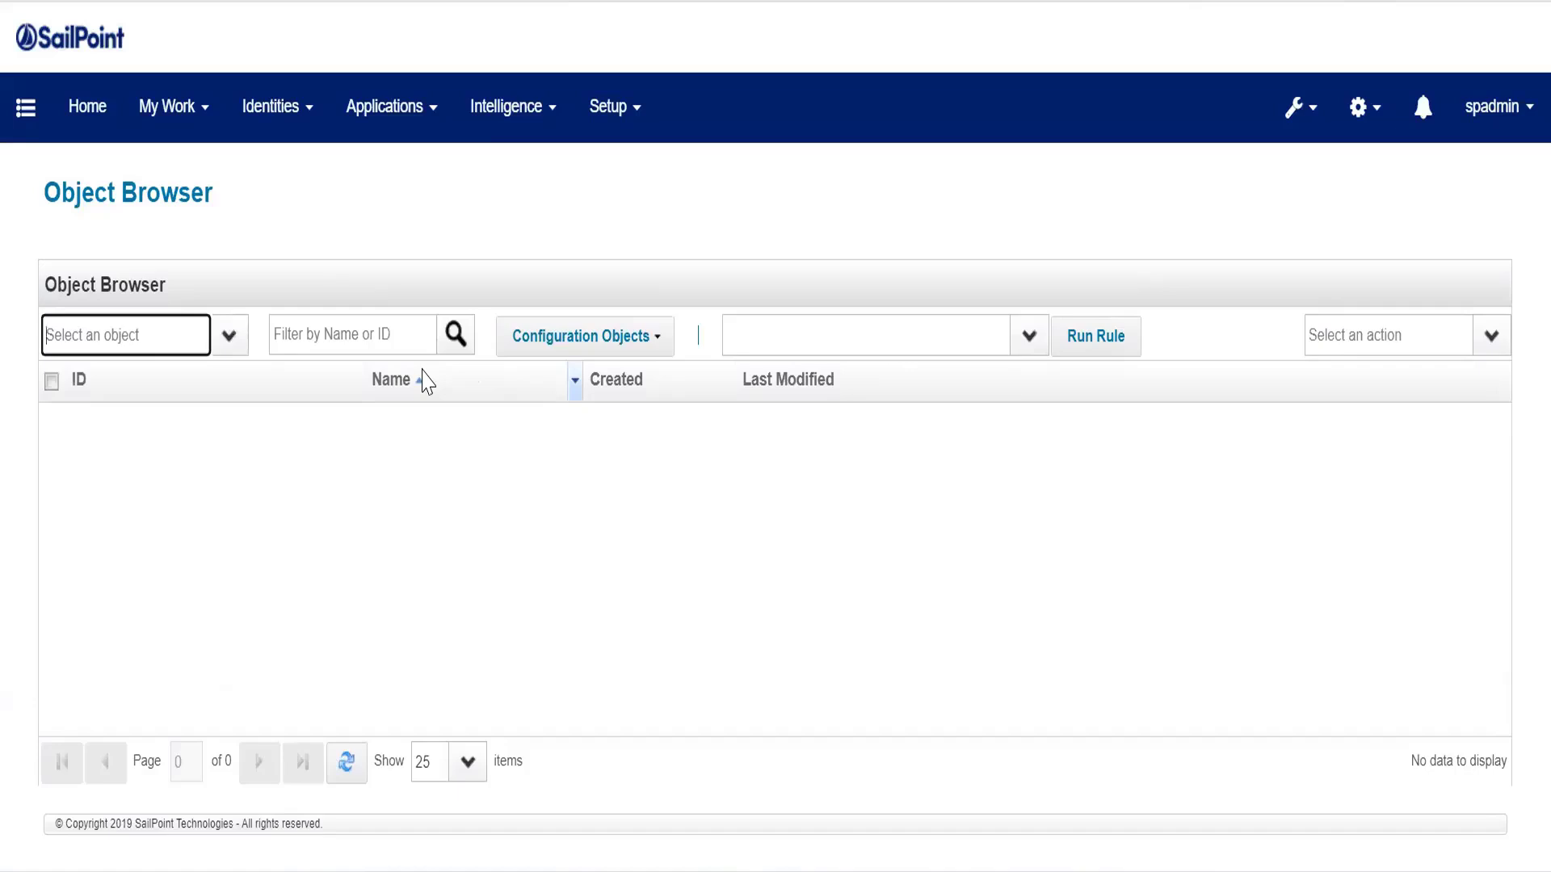
- List the TaskDefinition objects in the Object Browser and look through the report and task definitions
type("Rep")
key("ctrl+a")
type("Tas")
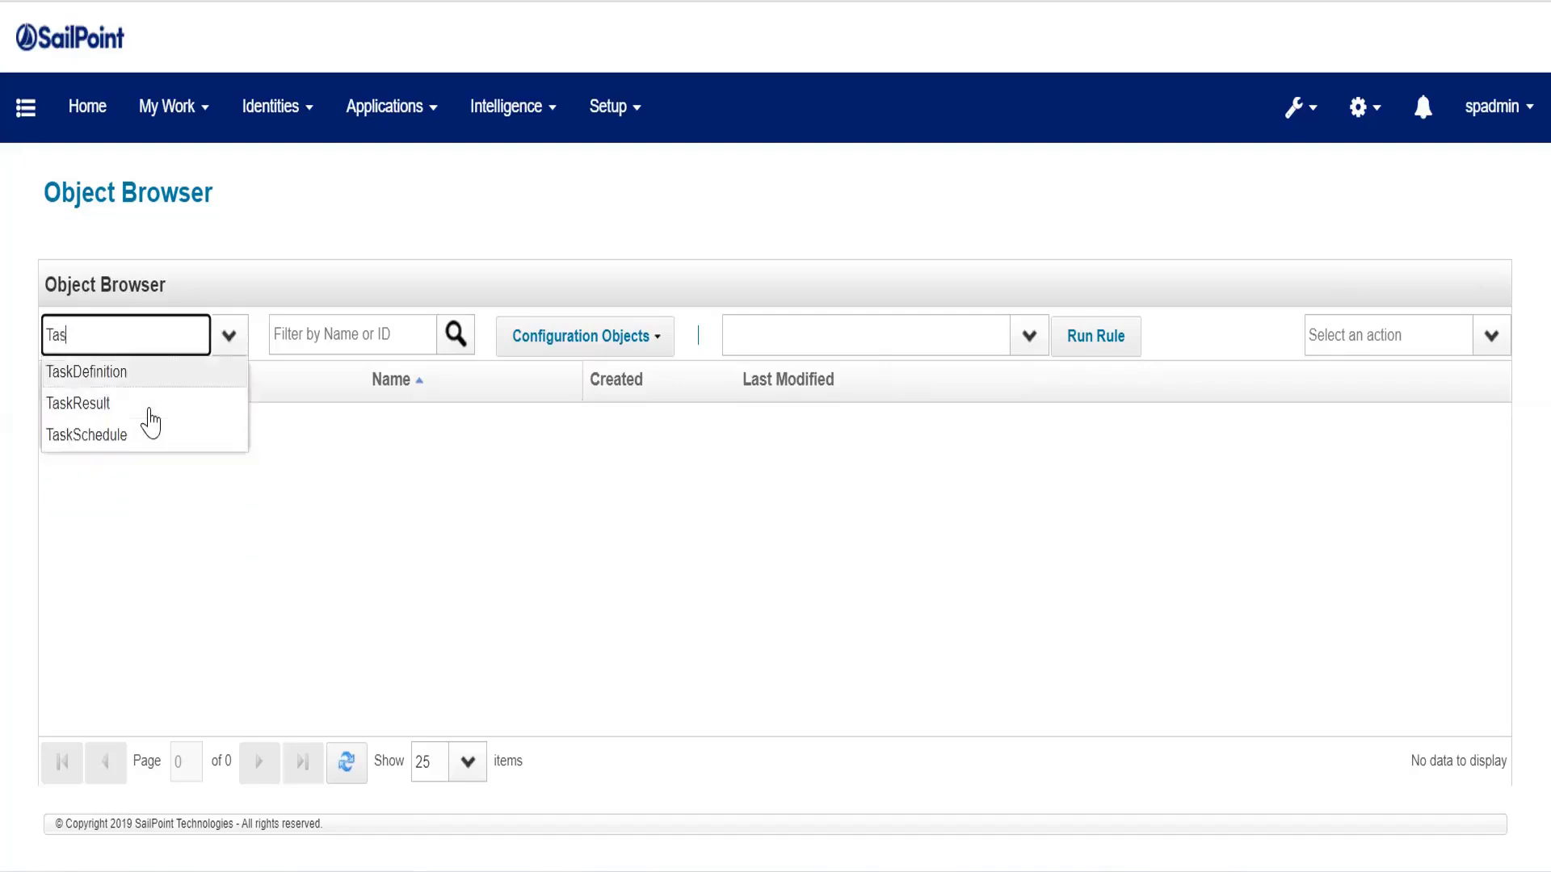
type("kD")
key("Tab")
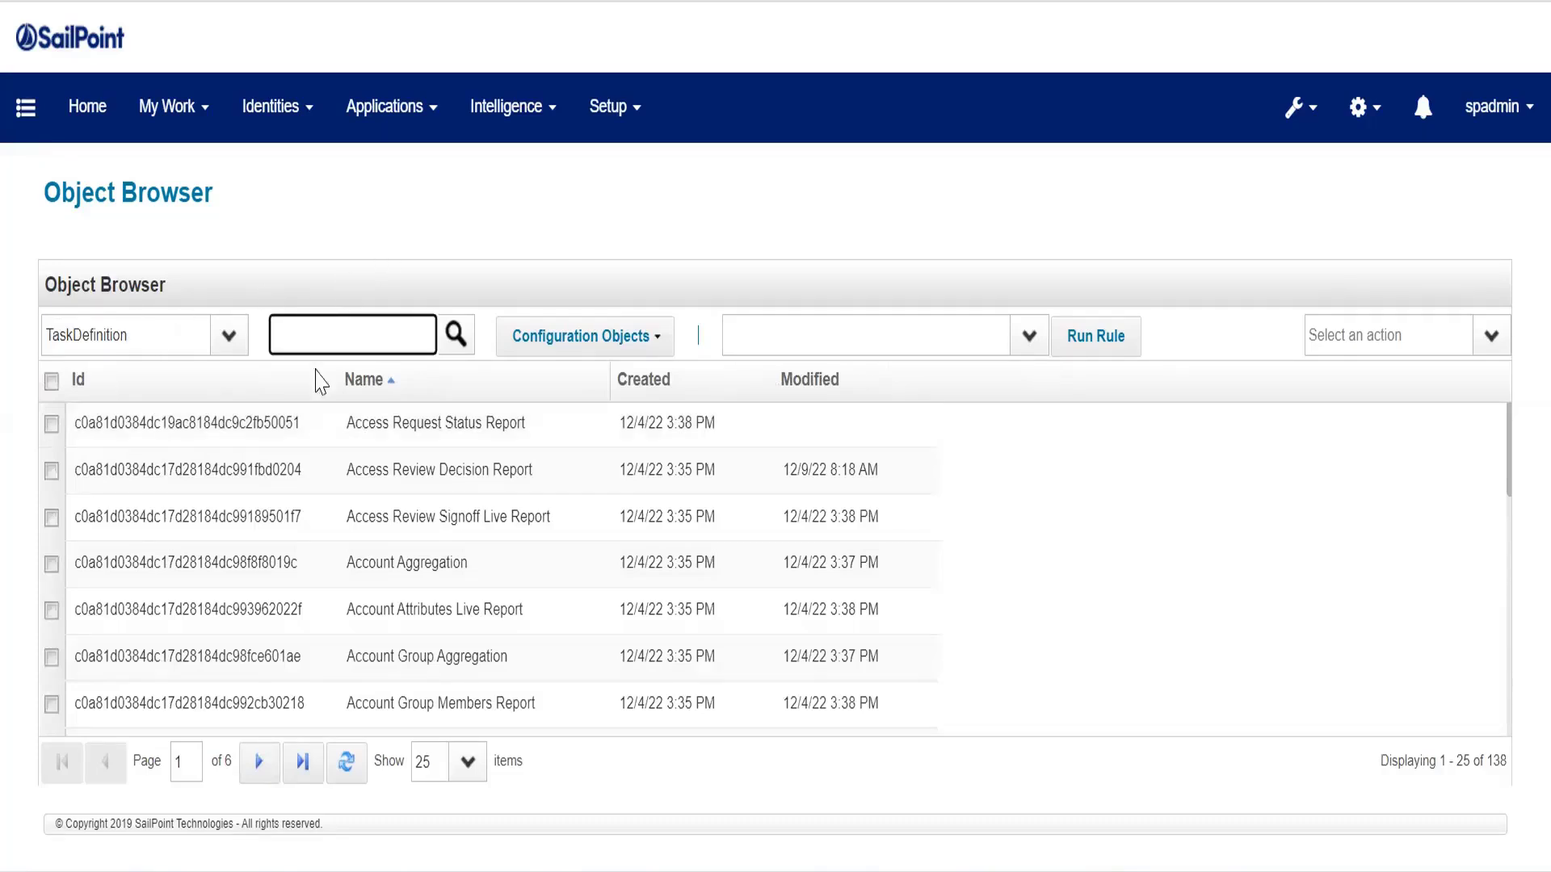
scroll(464, 492, "down", 5)
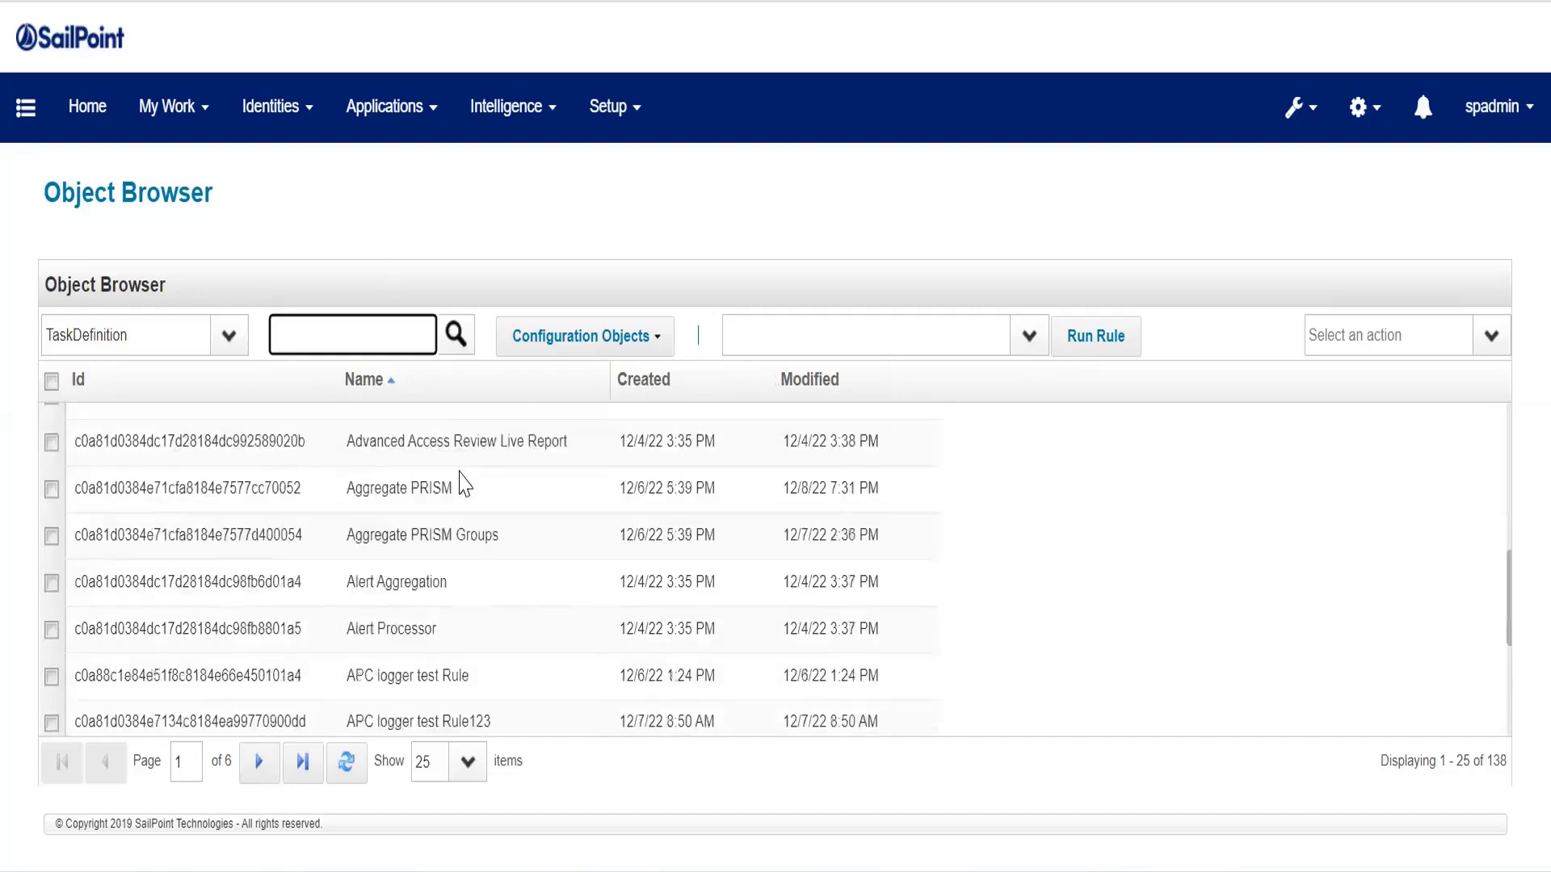
scroll(465, 484, "down", 2)
scroll(461, 485, "up", 5)
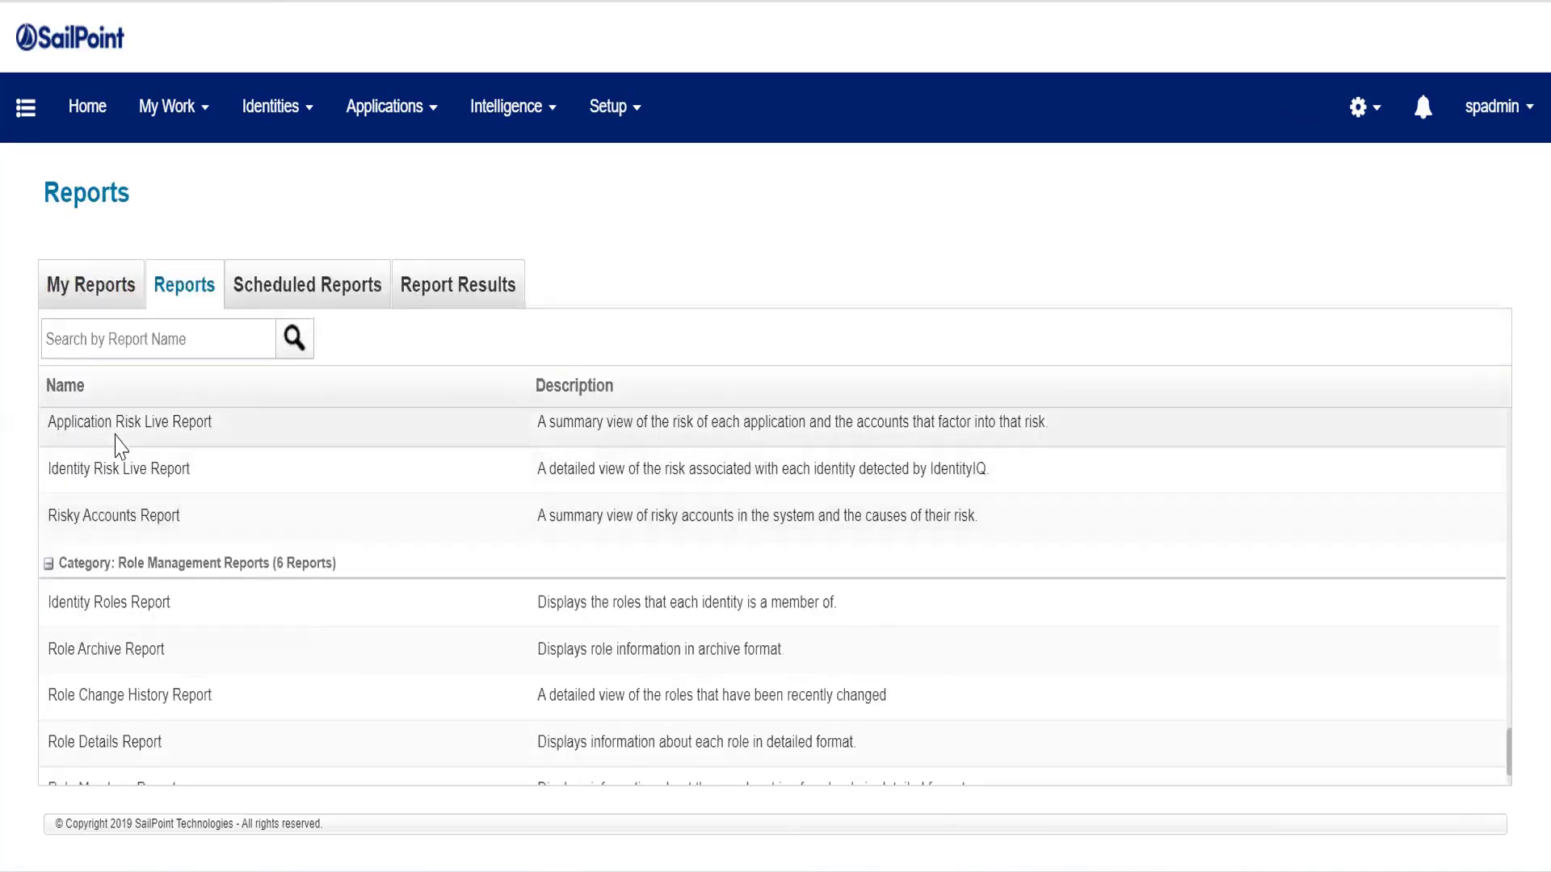
- Search the available report templates for "applica" and look through the matching reports
left_click(193, 347)
type("applica")
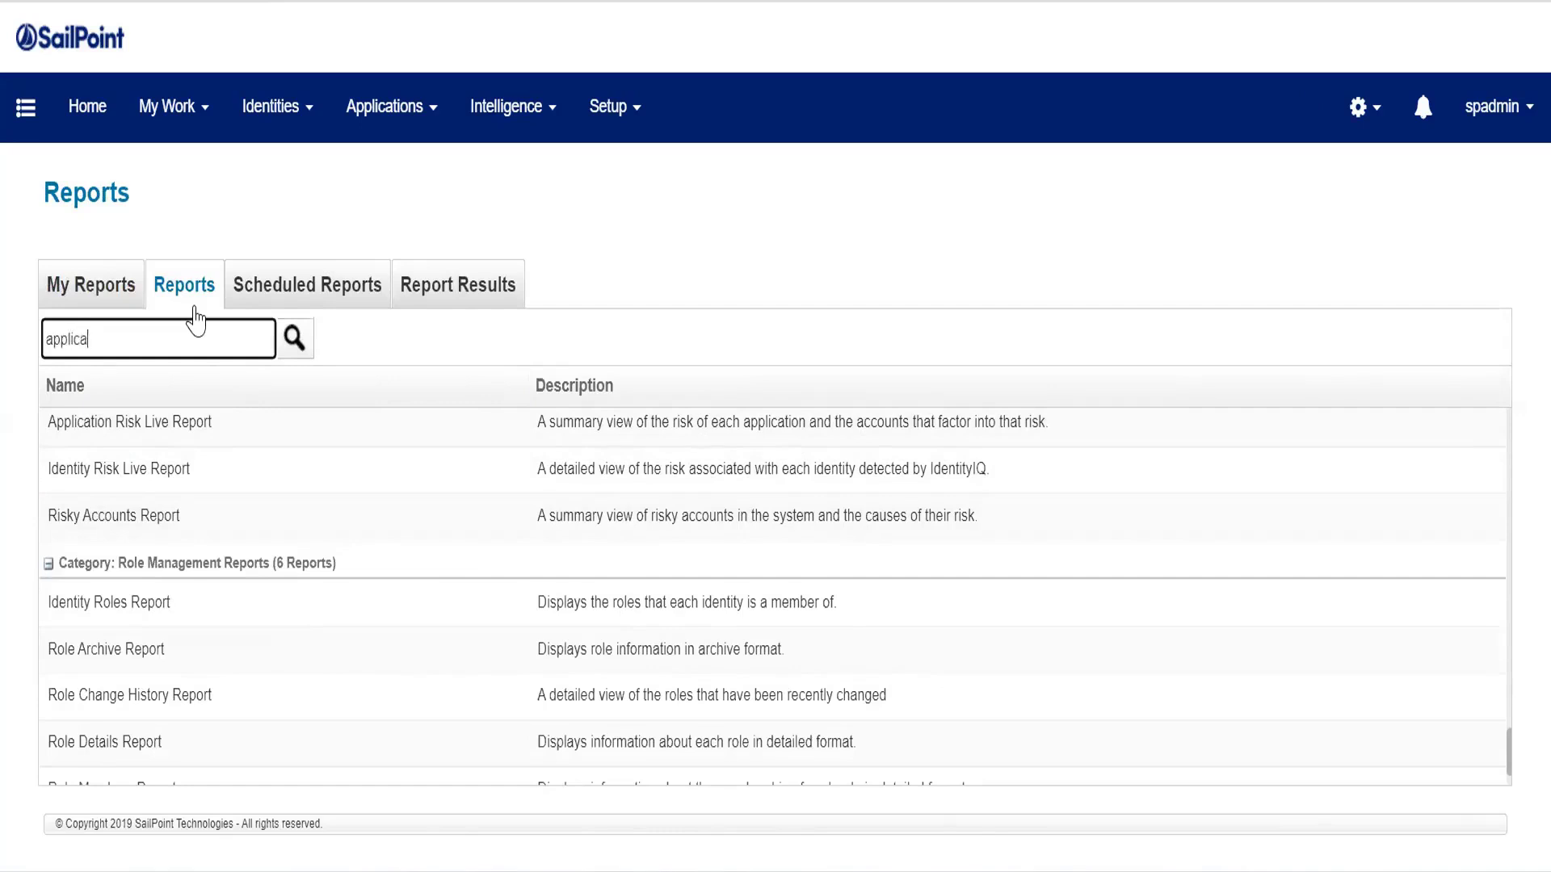
key("Return")
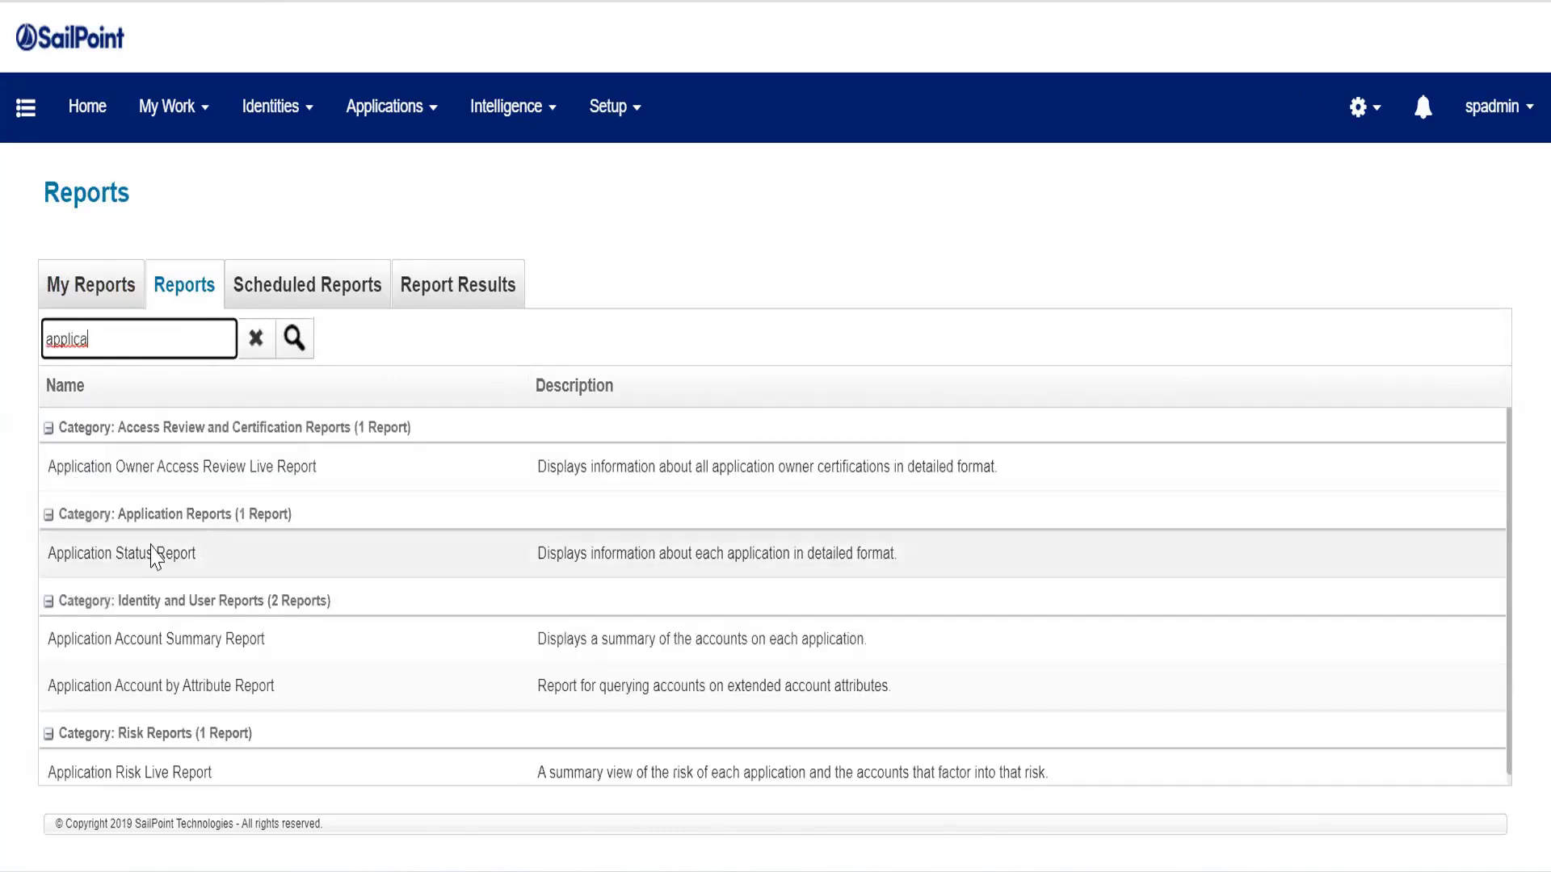
scroll(162, 727, "down", 1)
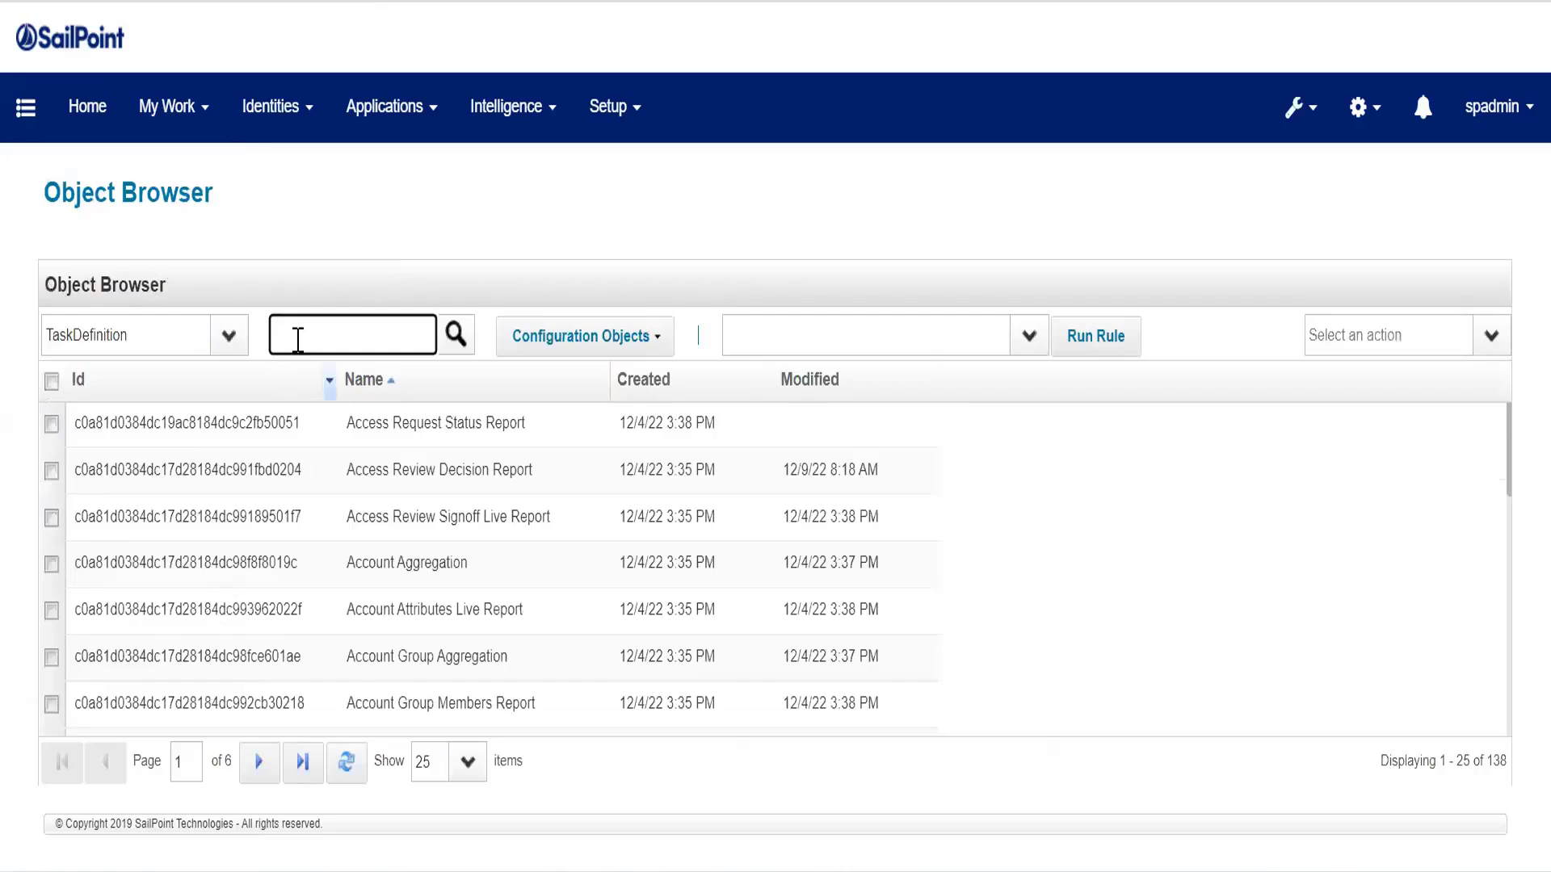
- Filter the TaskDefinition objects in the Object Browser by "application" and open the Application Risk Live Report definition
left_click(294, 336)
type("application")
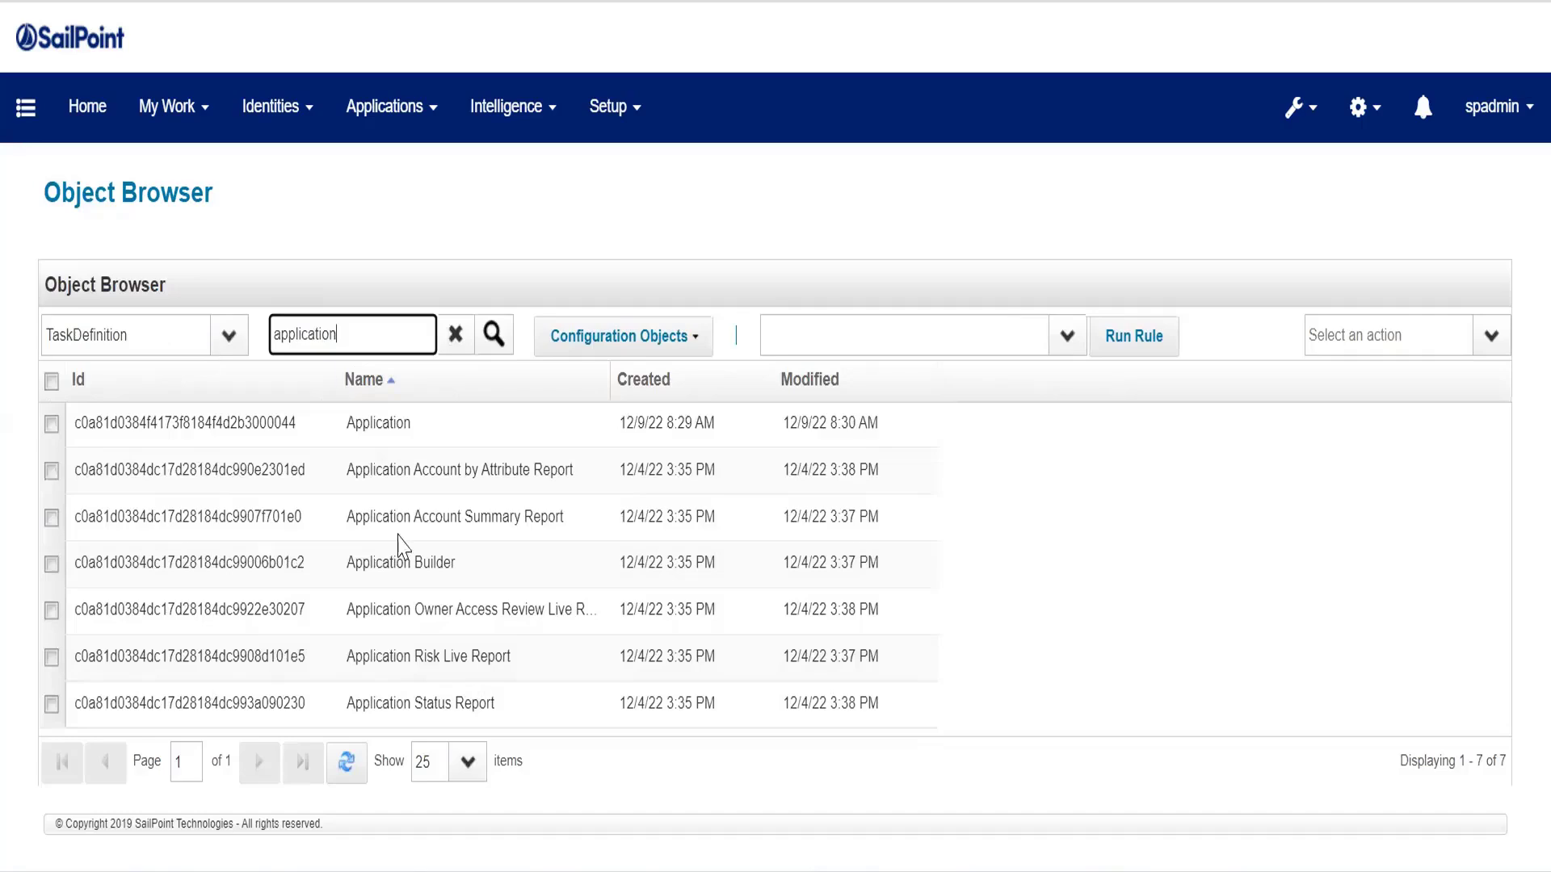
left_click(487, 673)
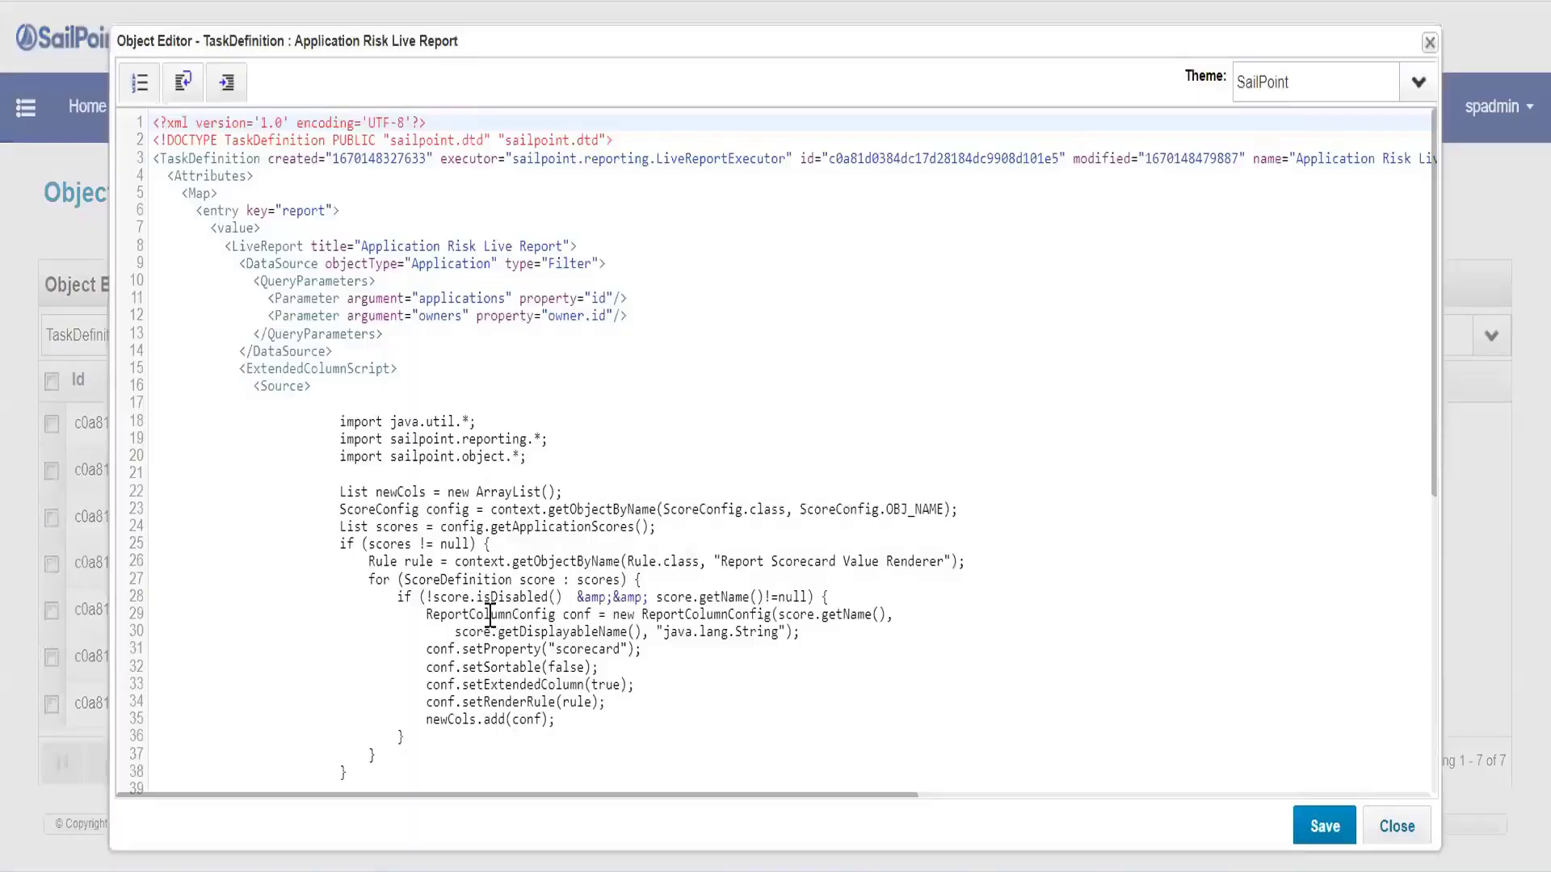
- Look through the Application Risk Live Report XML, copy its entire content and close the definition
left_click(419, 510)
scroll(445, 517, "down", 5)
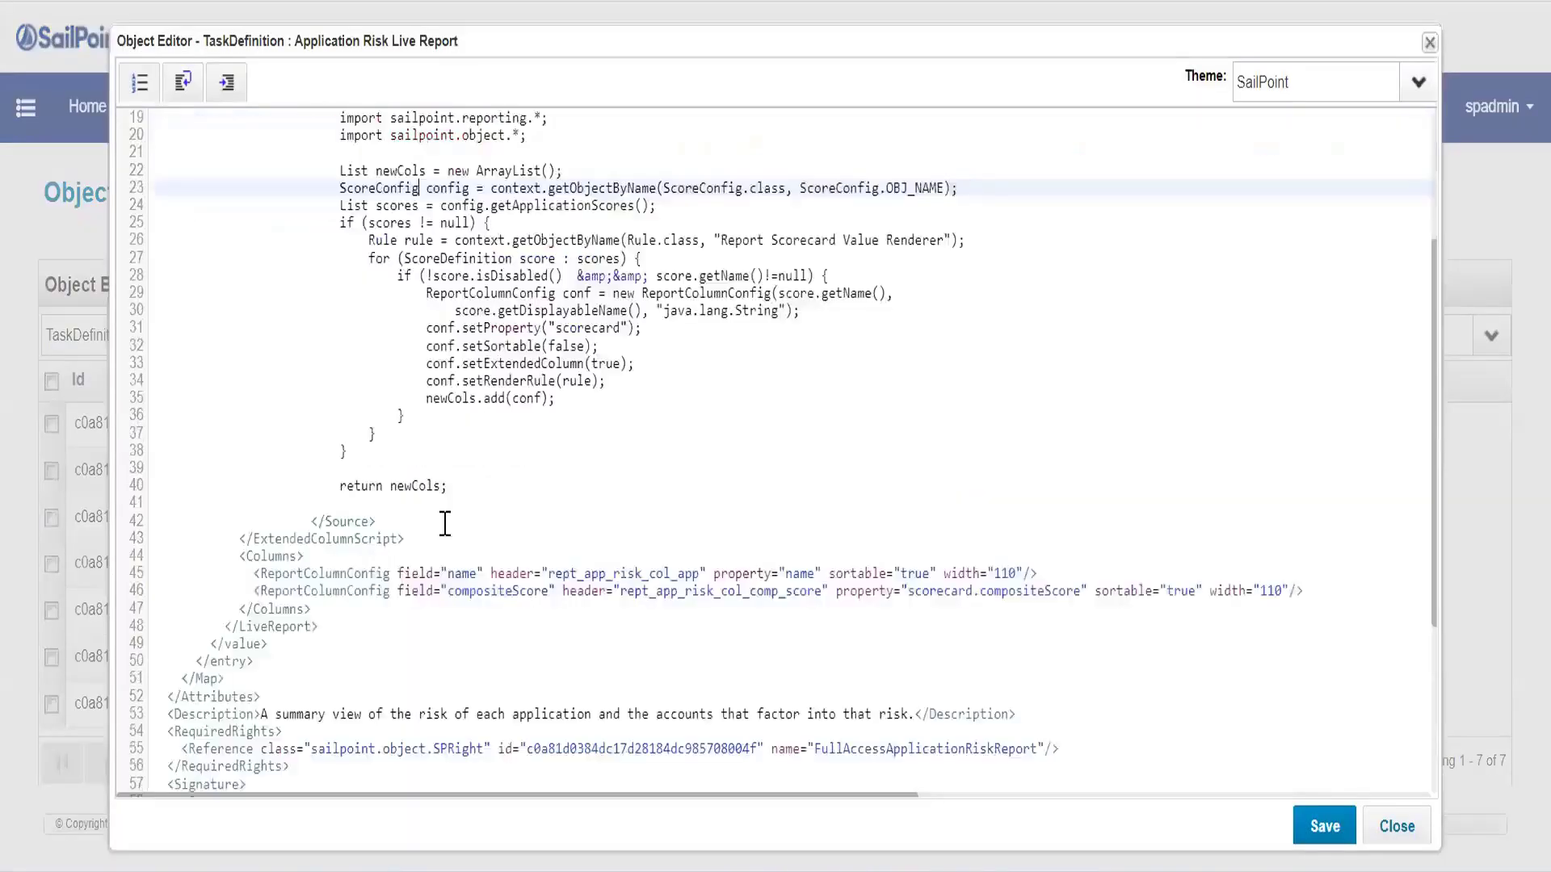
scroll(445, 517, "down", 5)
scroll(429, 331, "up", 10)
key("ctrl+a")
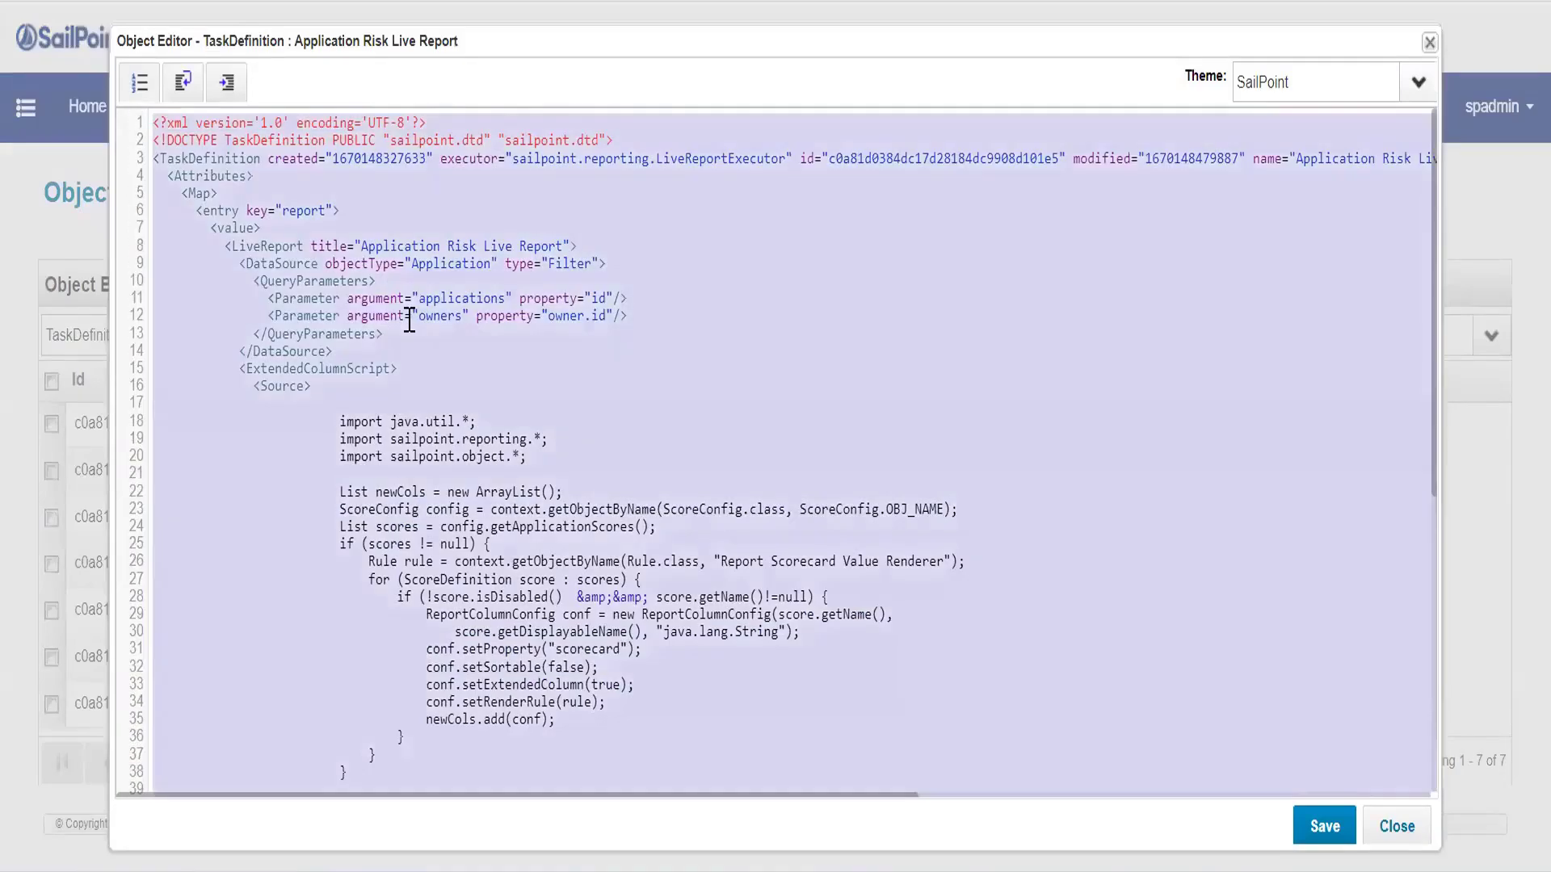
left_click(1391, 826)
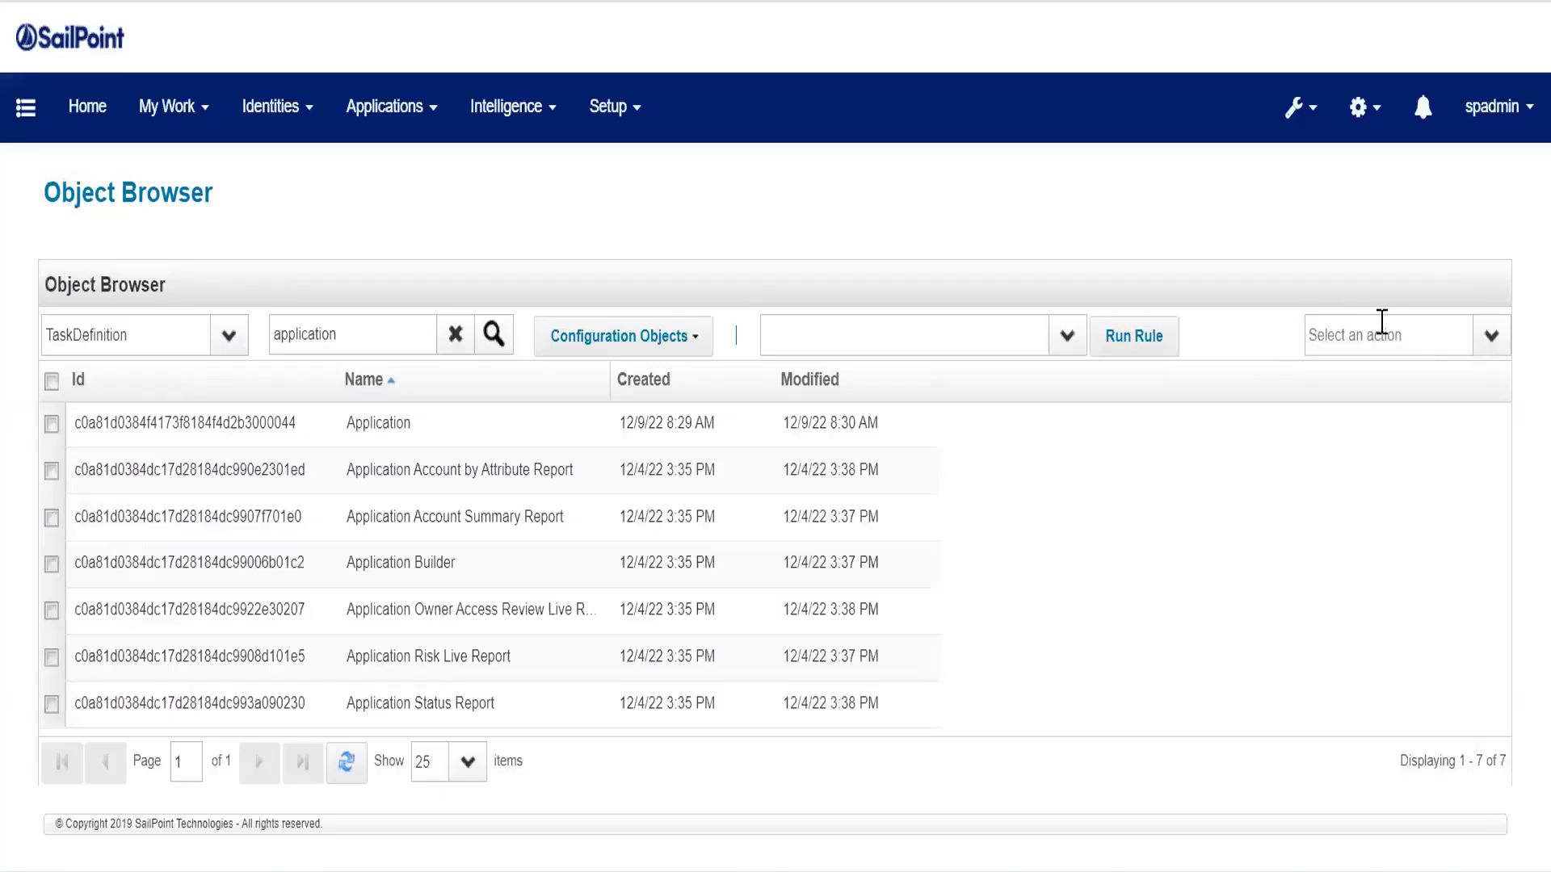
- Create a new TaskDefinition object and paste the copied report XML into it
left_click(1491, 336)
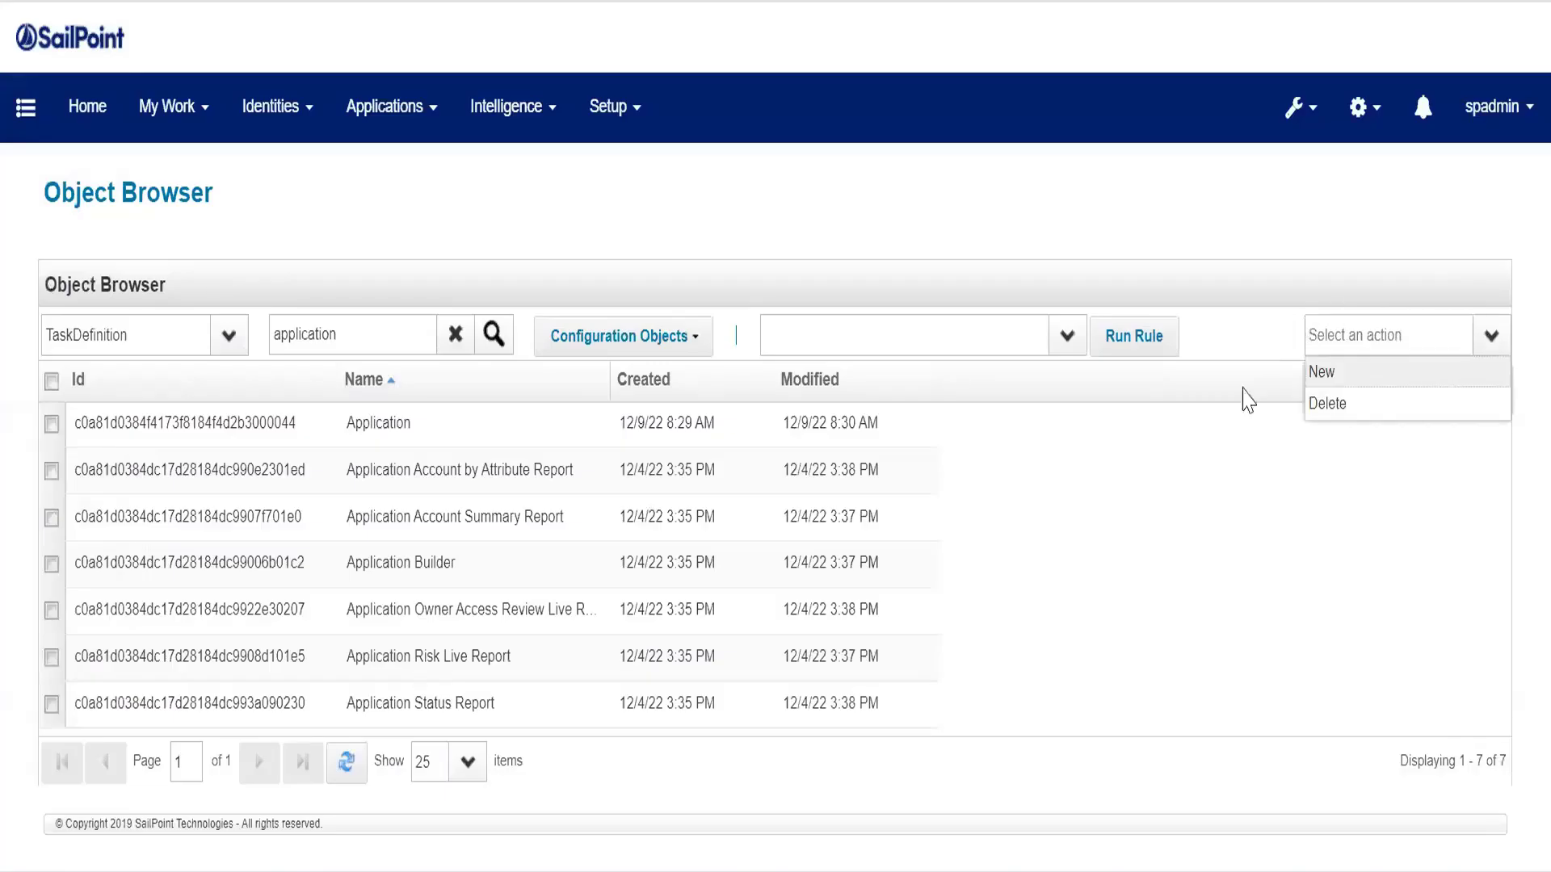
left_click(1322, 371)
key("ctrl+v")
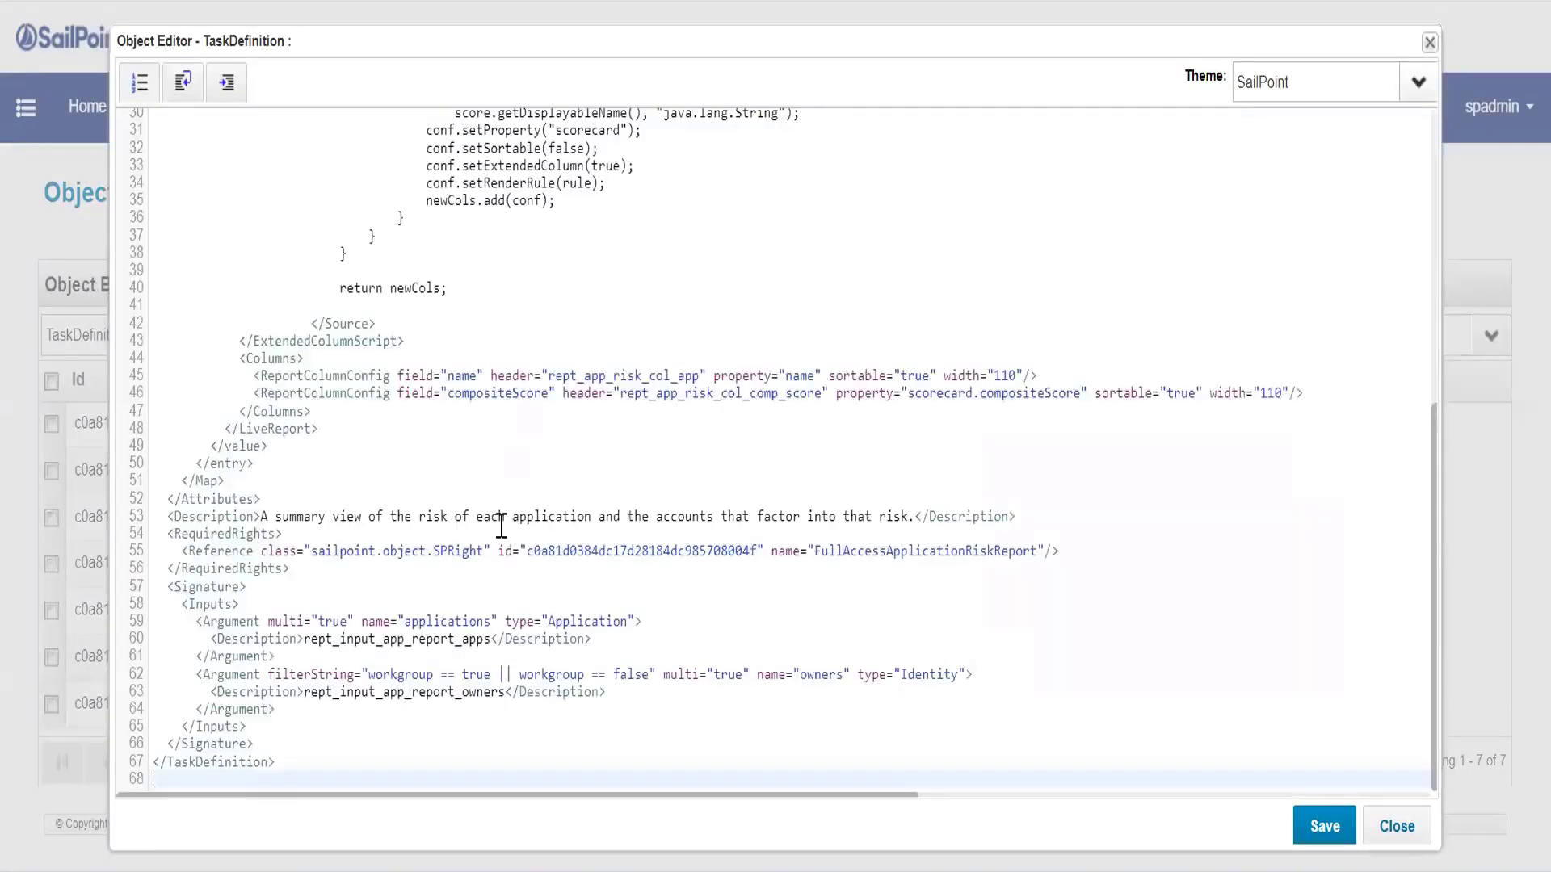
- Clear the values of the created, id and modified attributes in the new object's TaskDefinition tag
scroll(502, 526, "up", 10)
double_click(381, 159)
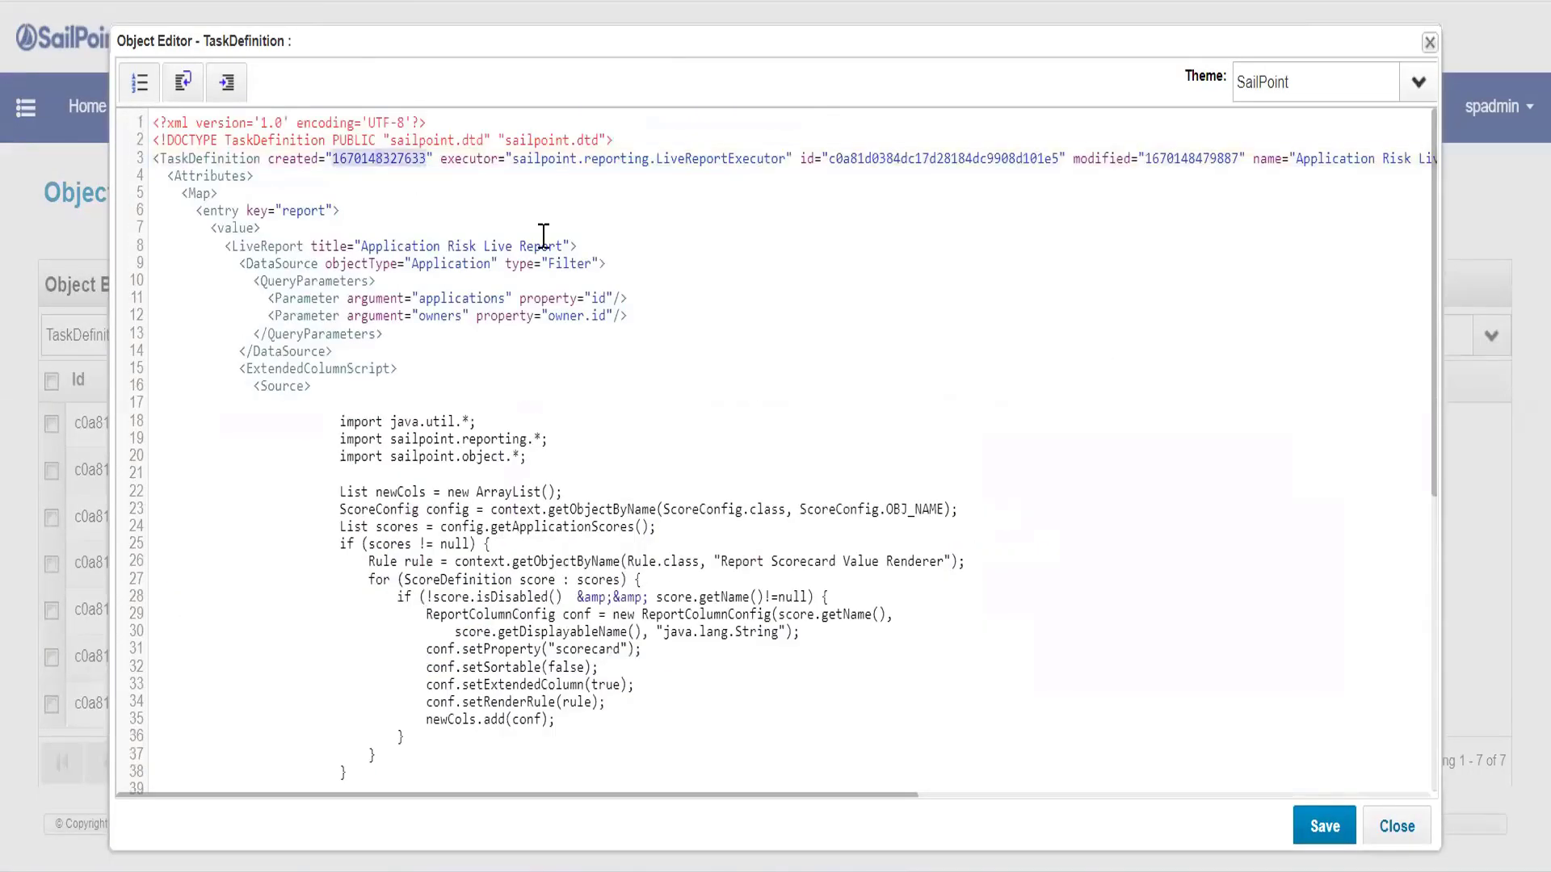
key("BackSpace")
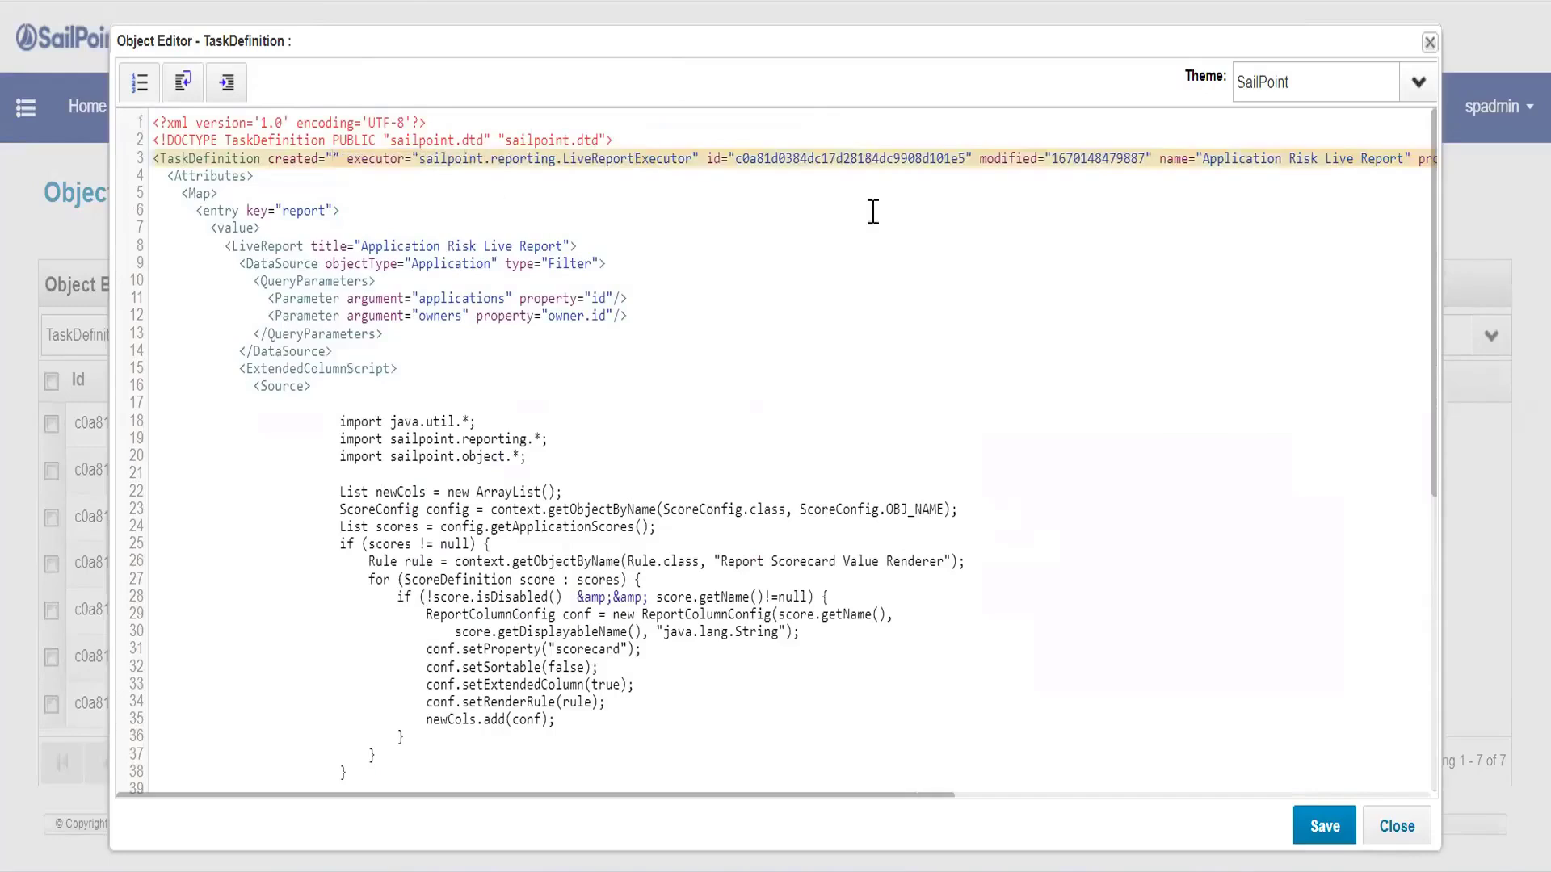
double_click(889, 158)
key("BackSpace")
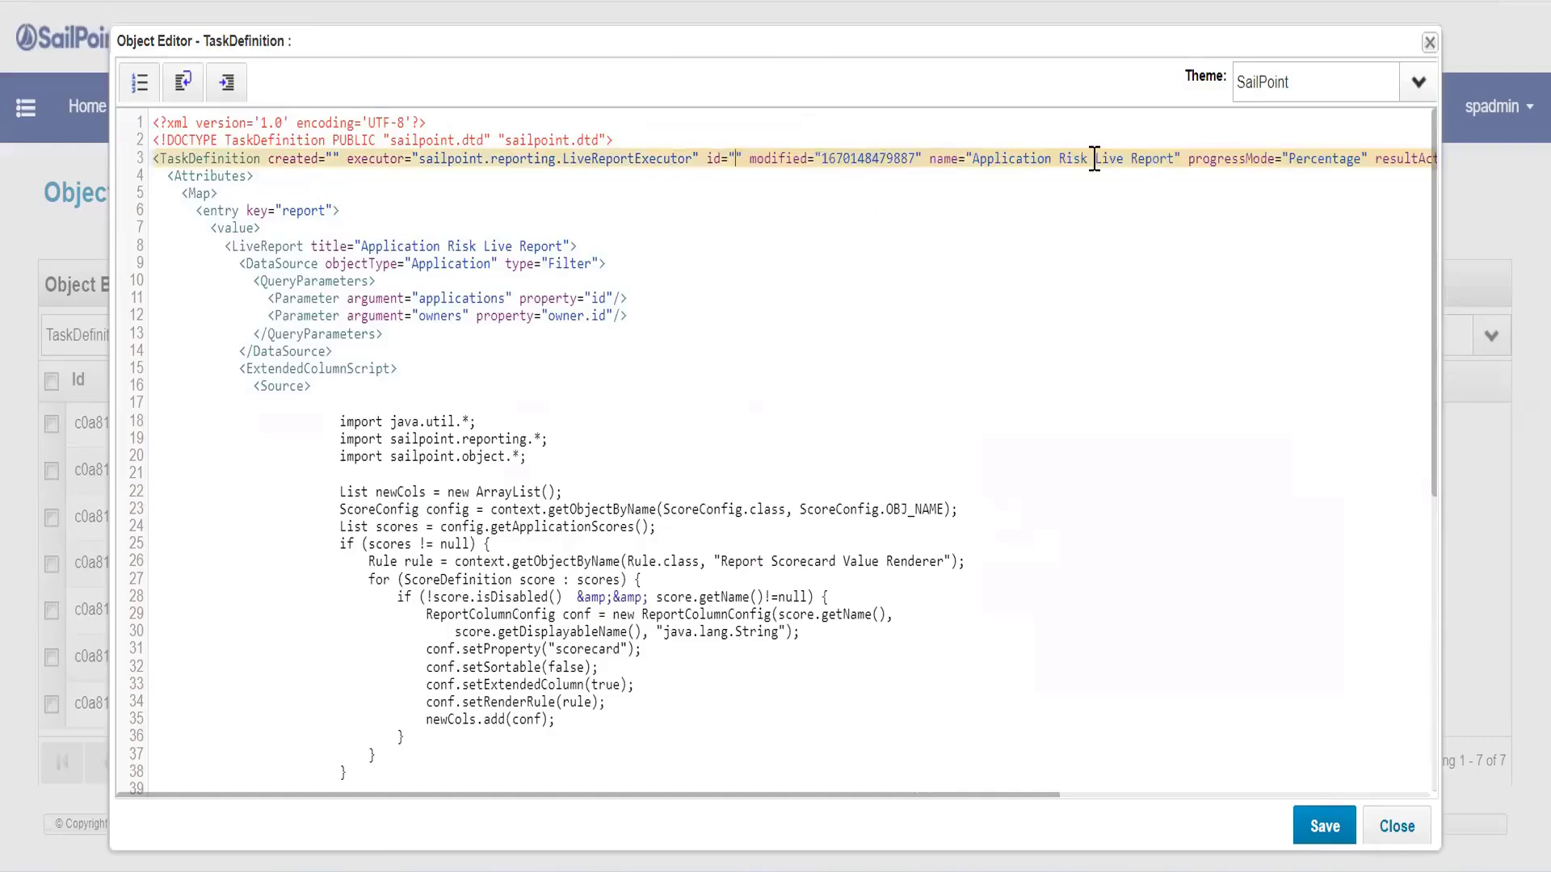
left_click(1203, 795)
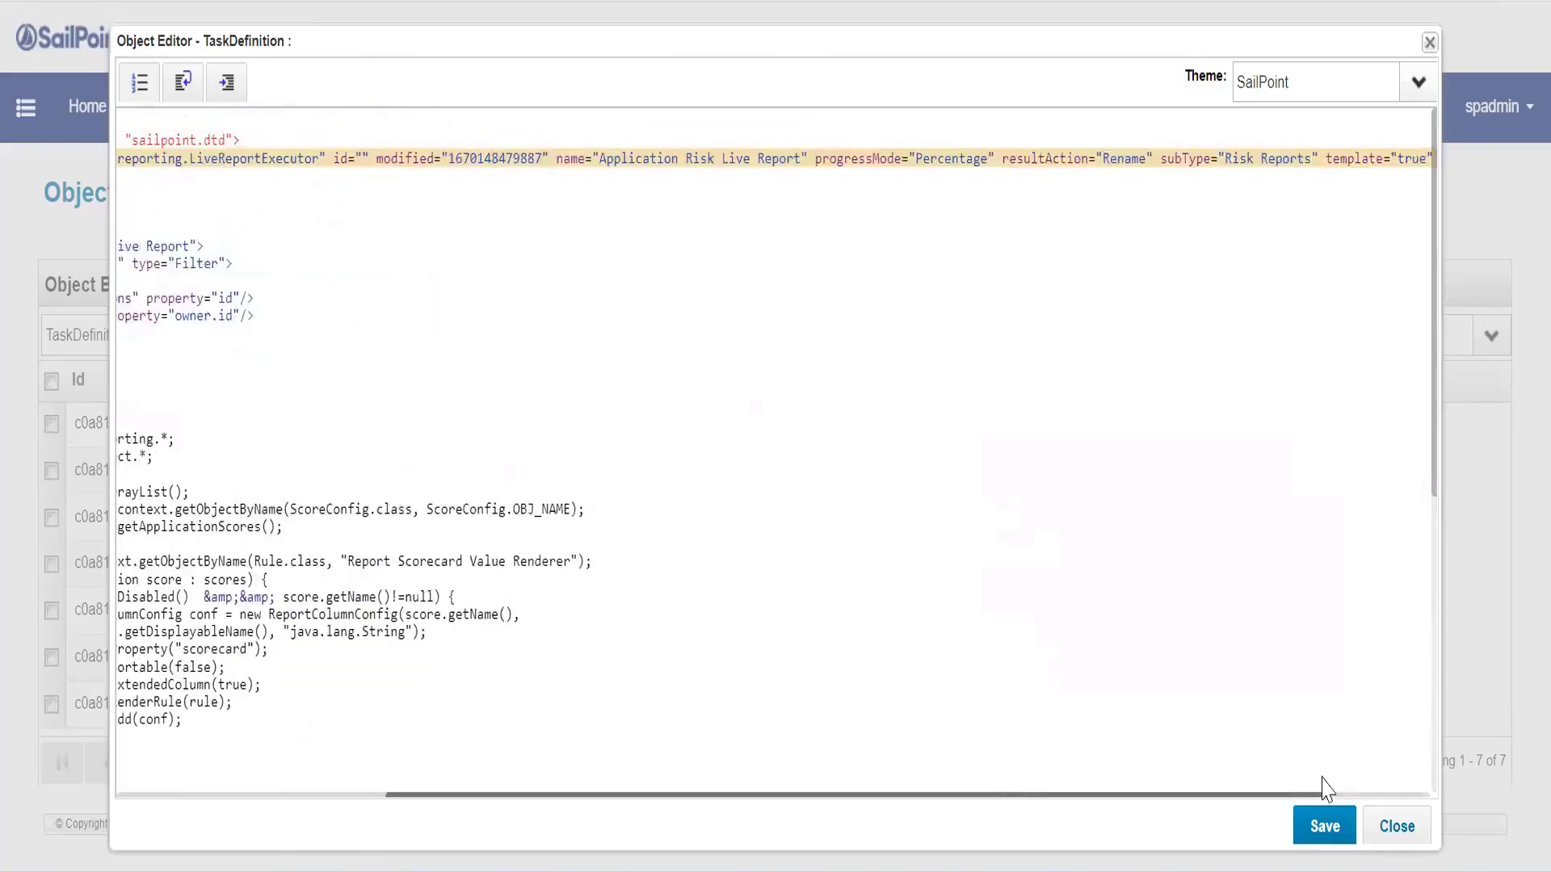
left_click_drag(1323, 777, 710, 792)
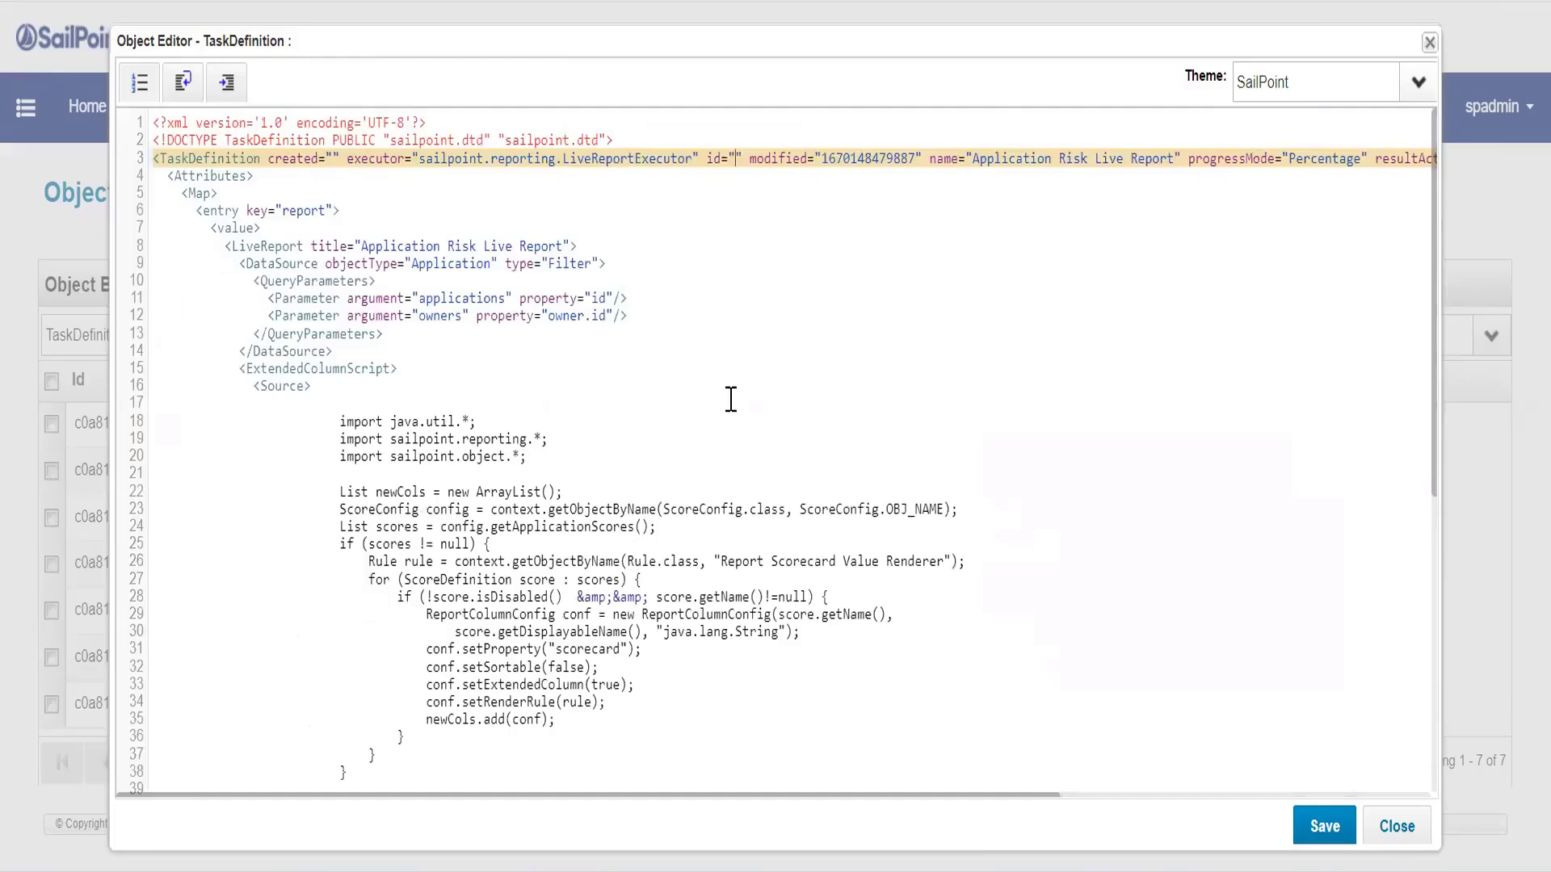
double_click(857, 155)
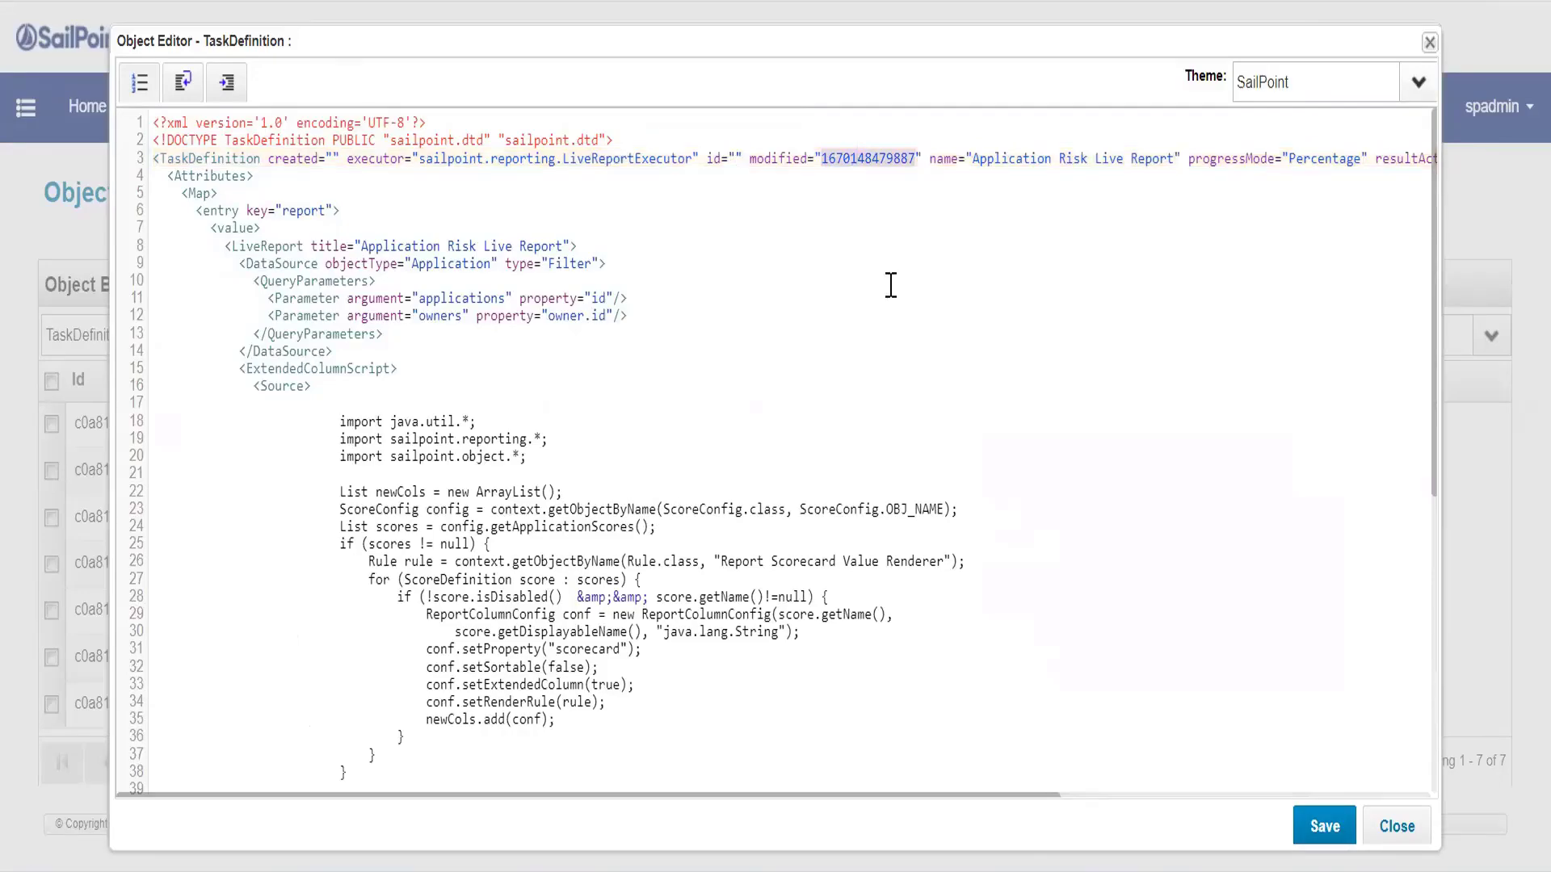
key("BackSpace")
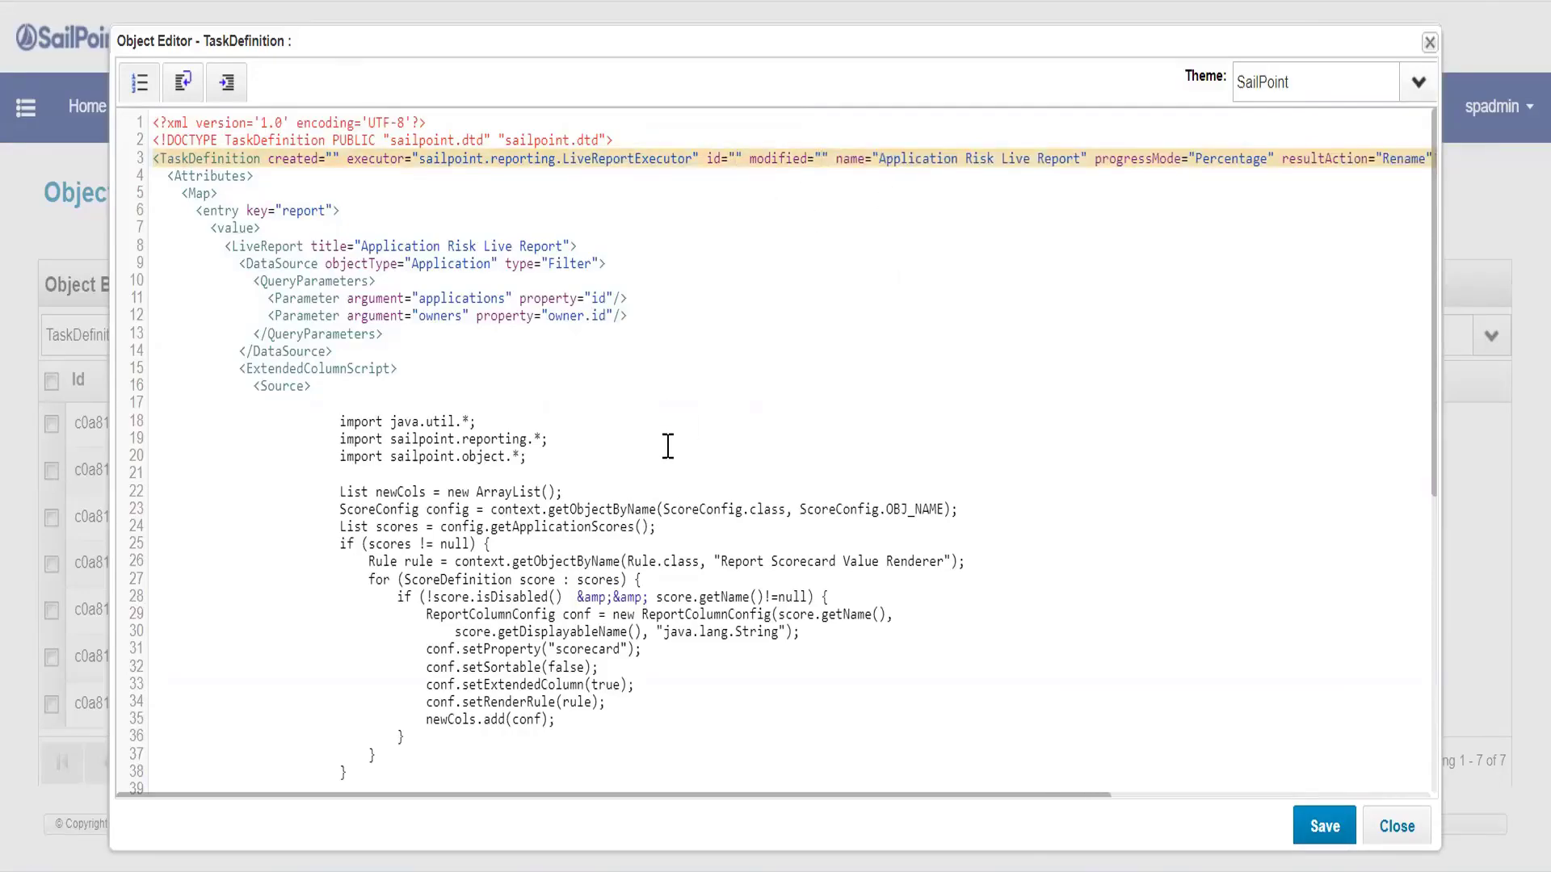
- Clear the id value of the FullAccessApplicationRiskReport reference under RequiredRights
scroll(667, 444, "down", 3)
scroll(666, 458, "down", 5)
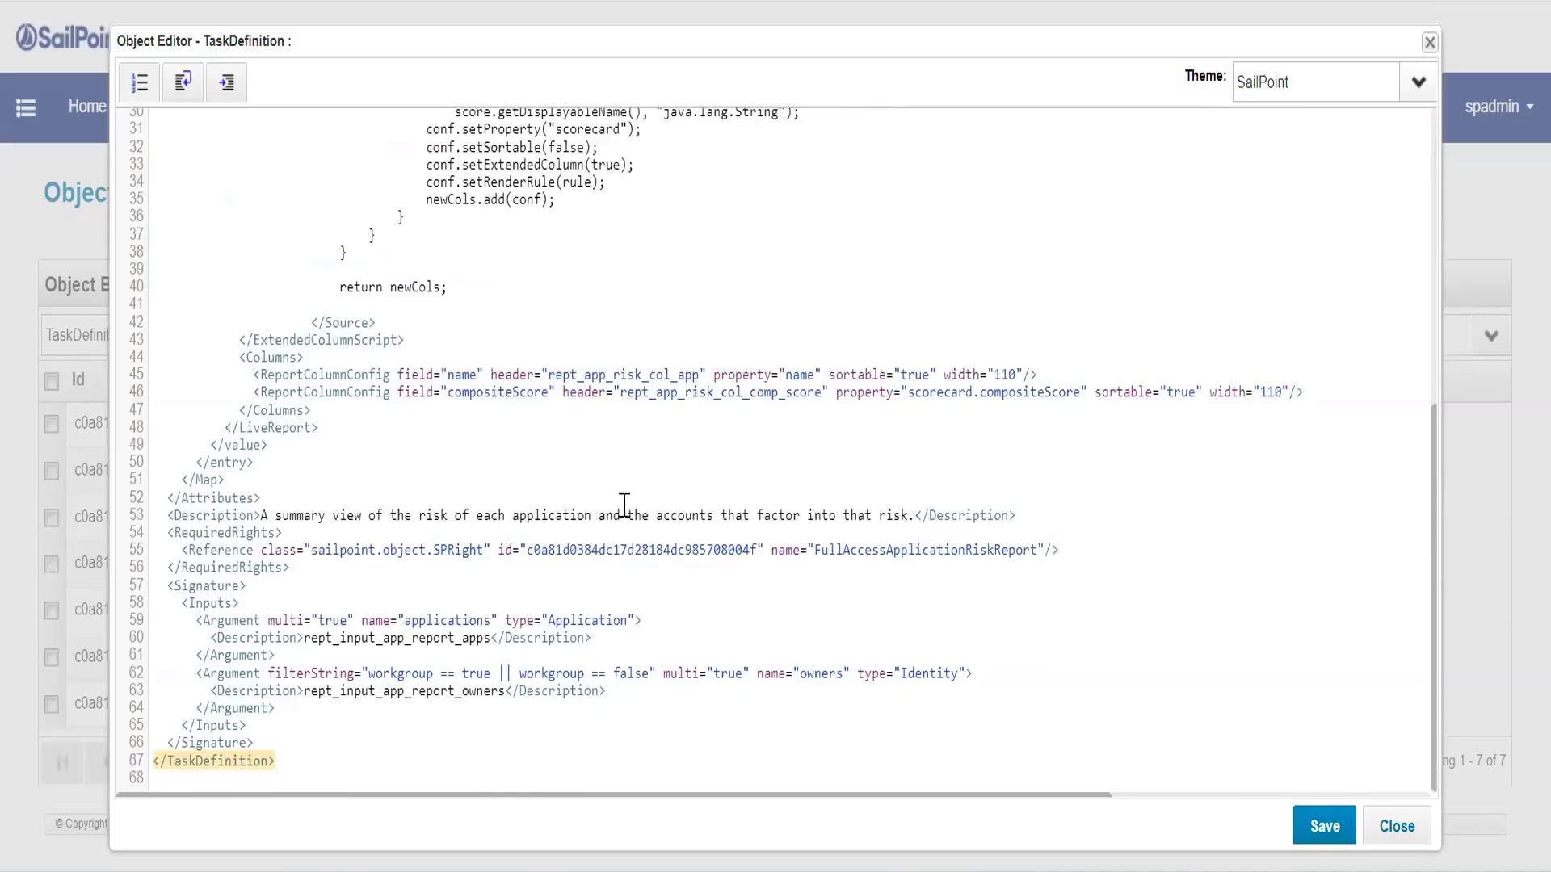
double_click(661, 540)
double_click(660, 550)
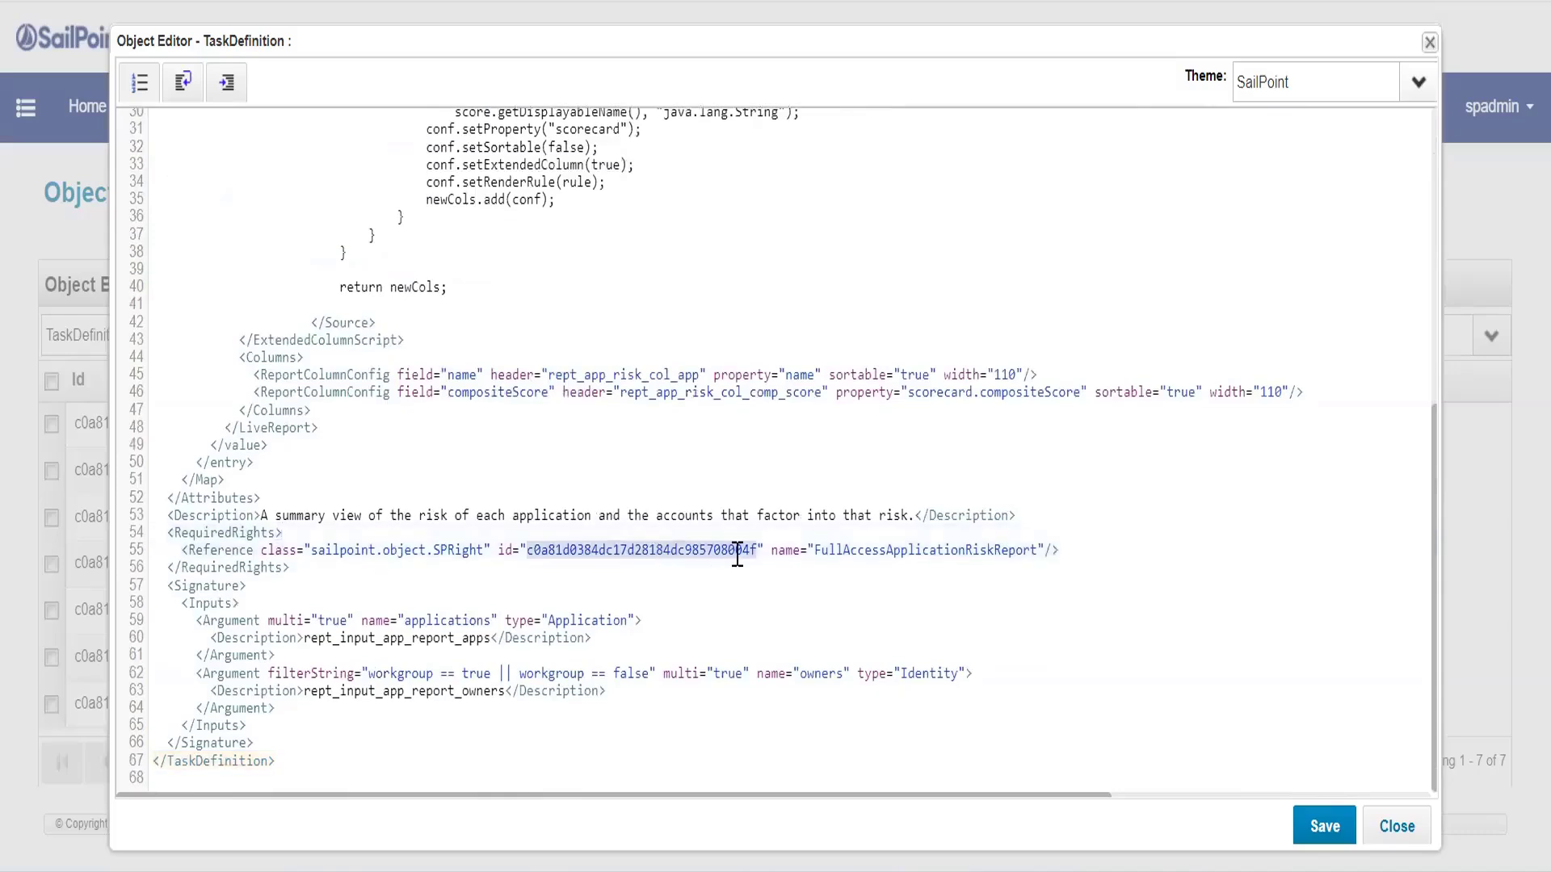
key("BackSpace")
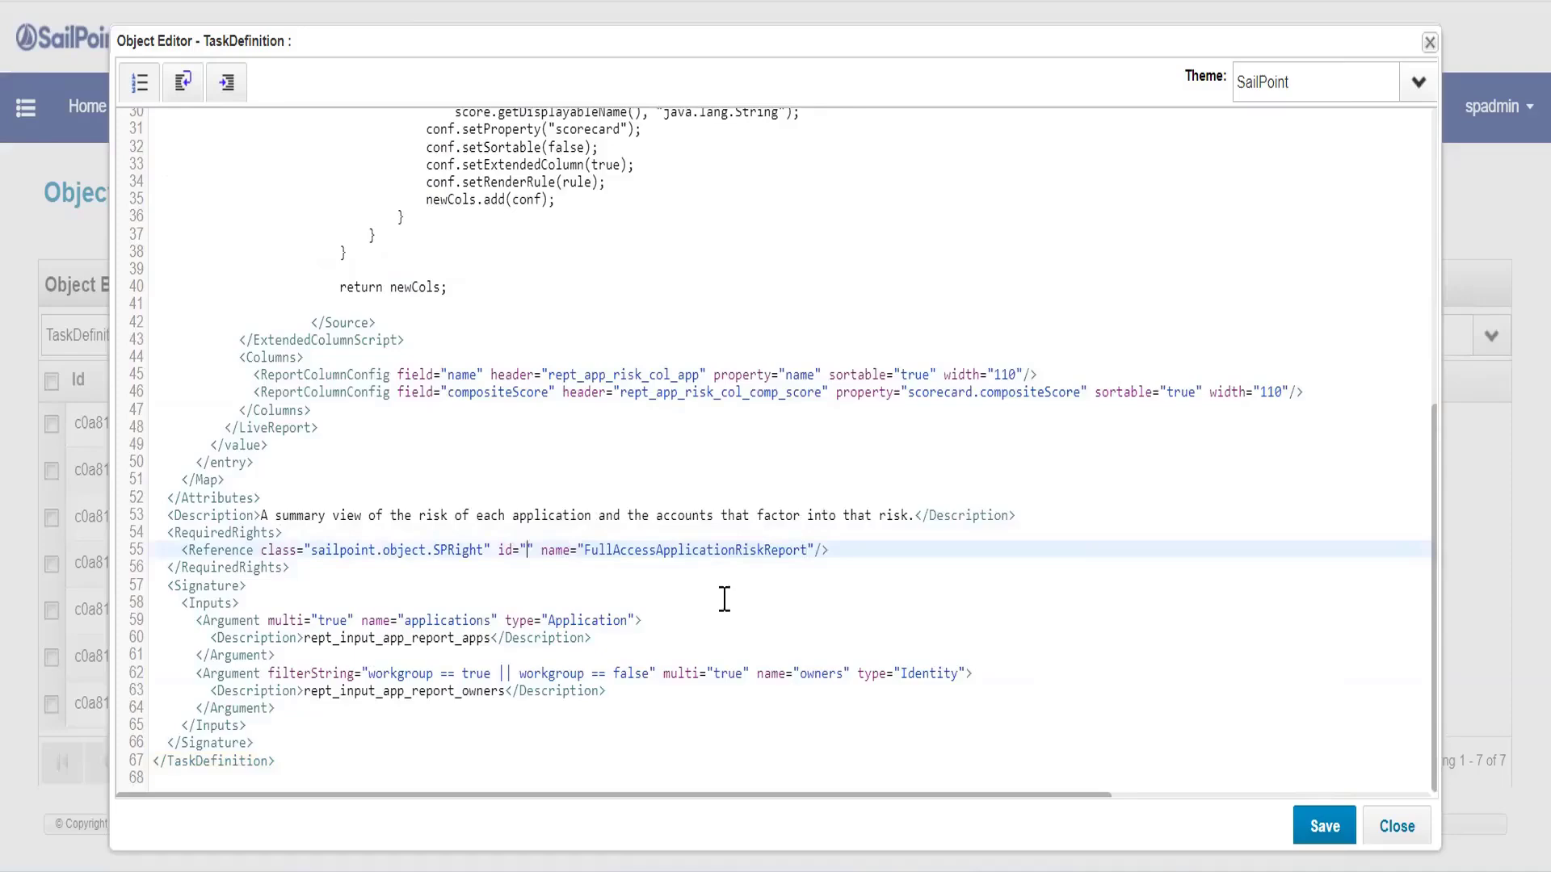
- Examine the definition's name attribute and the ExtendedColumnScript source code, including the application scores call and the ScoreDefinition loop
scroll(741, 595, "up", 6)
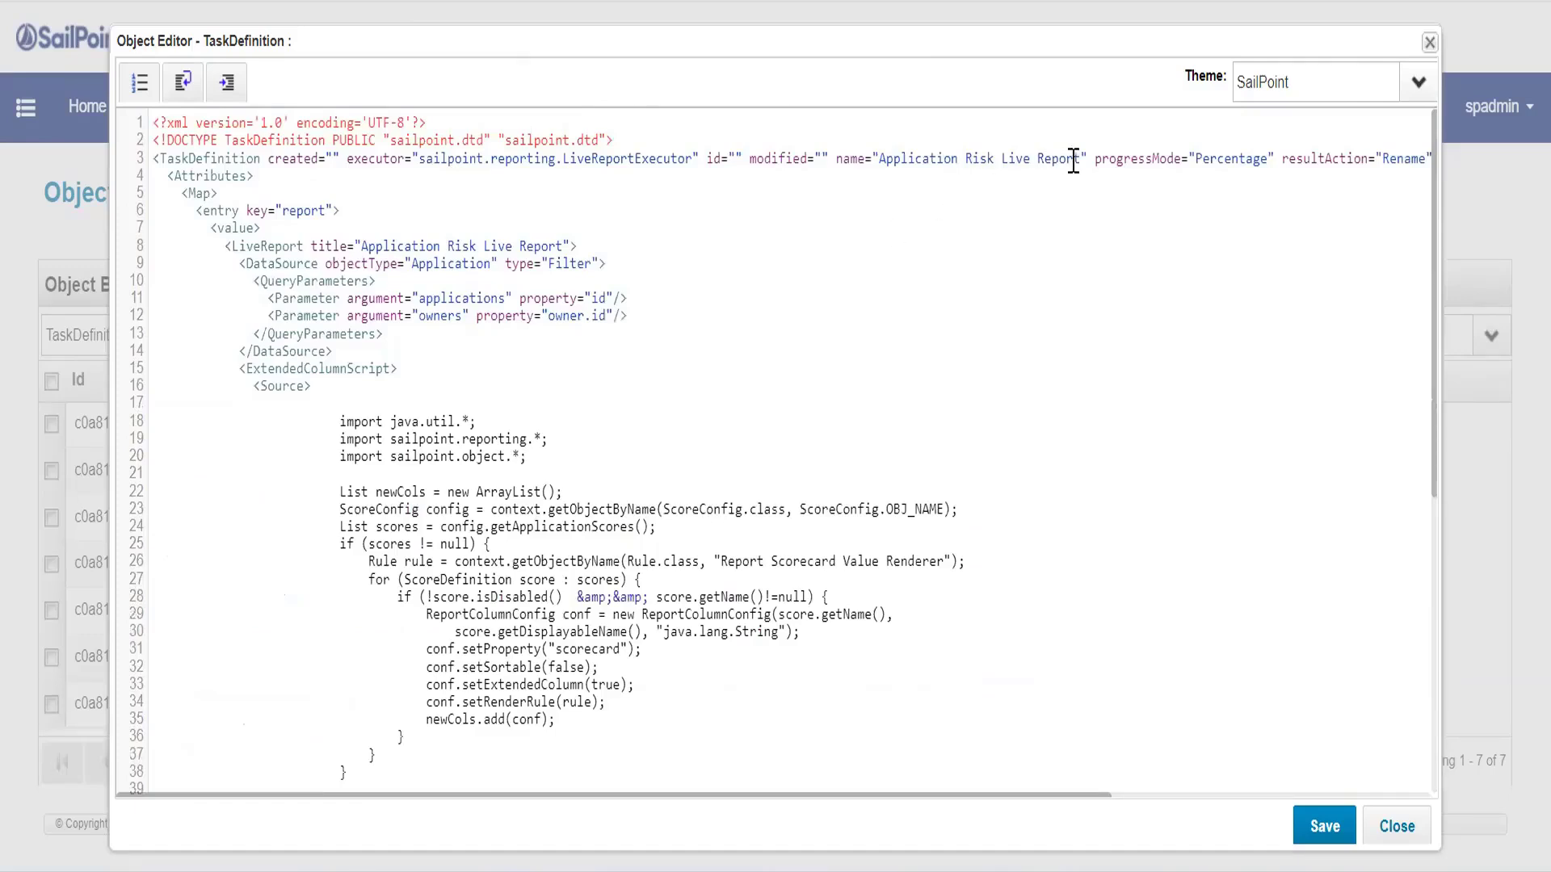
left_click_drag(1079, 158, 882, 158)
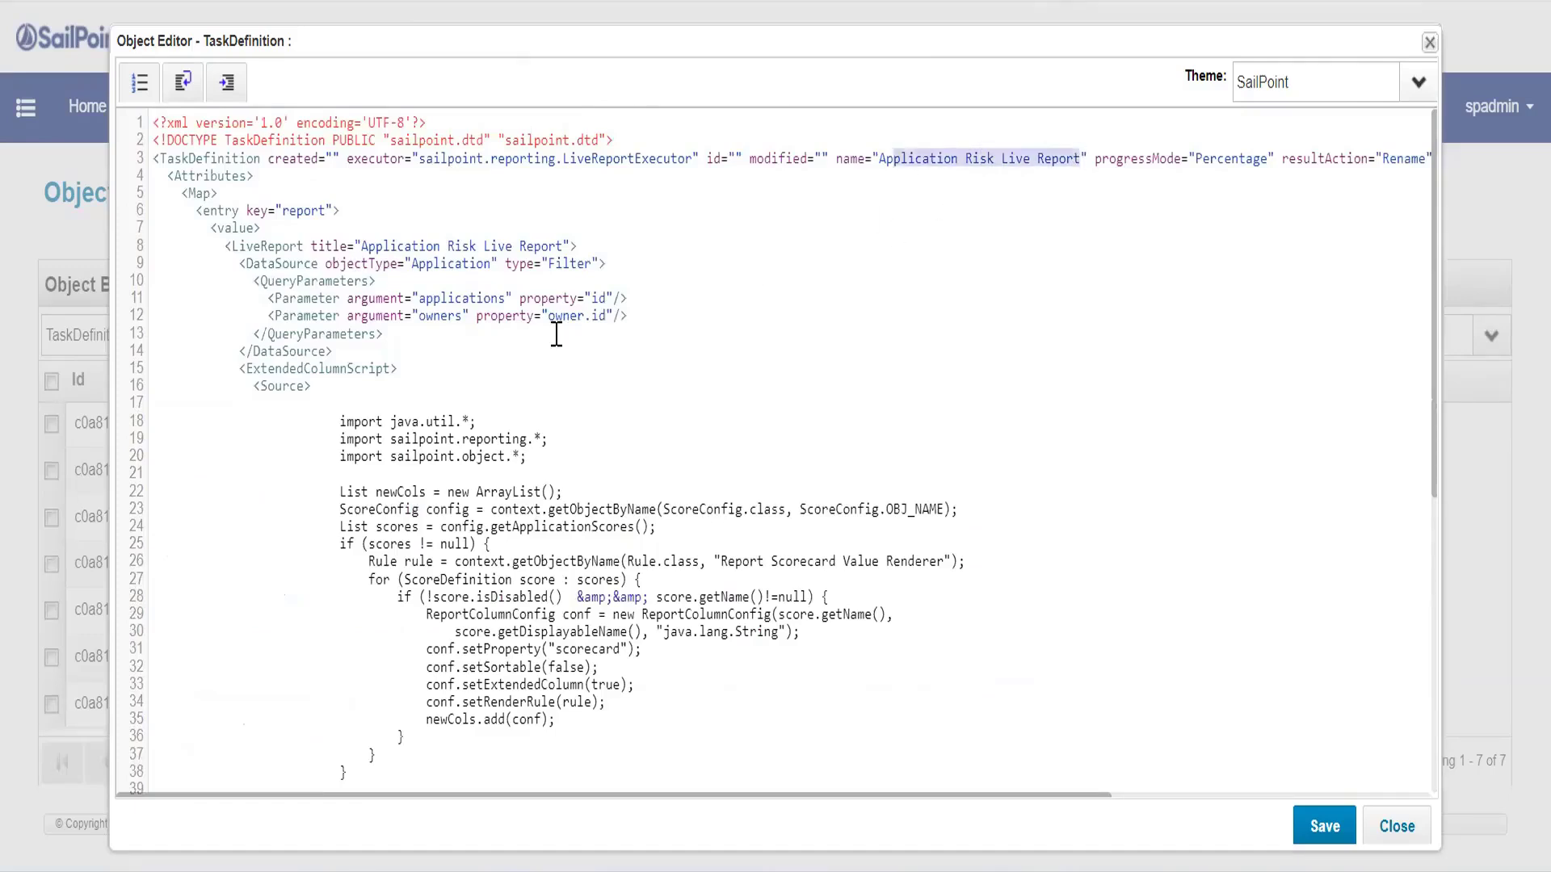
scroll(479, 414, "down", 1)
scroll(479, 414, "down", 3)
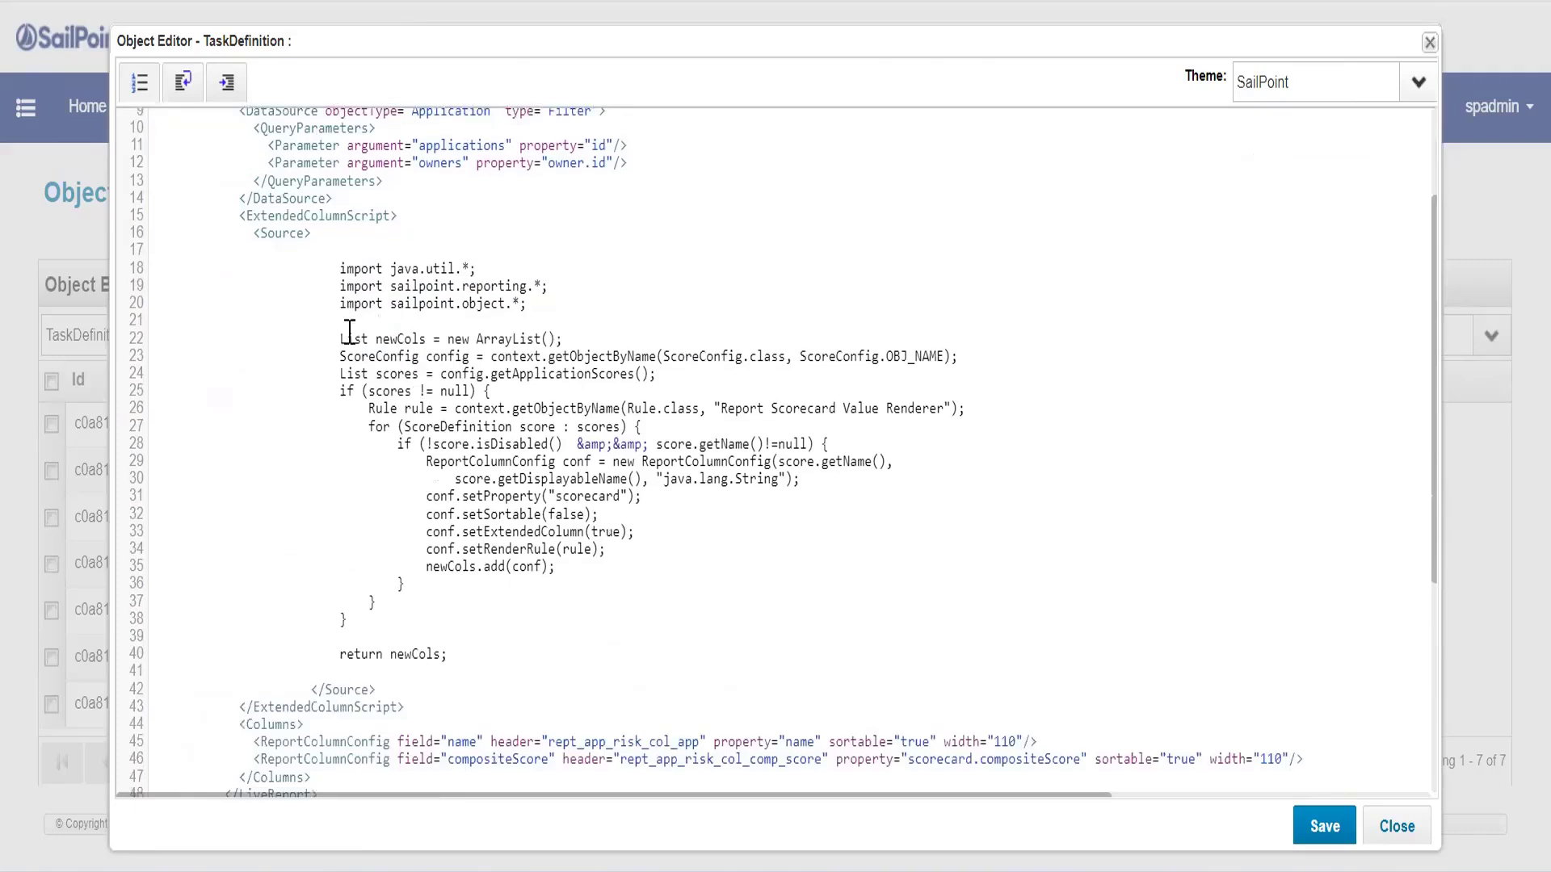
left_click_drag(339, 339, 385, 626)
left_click(449, 602)
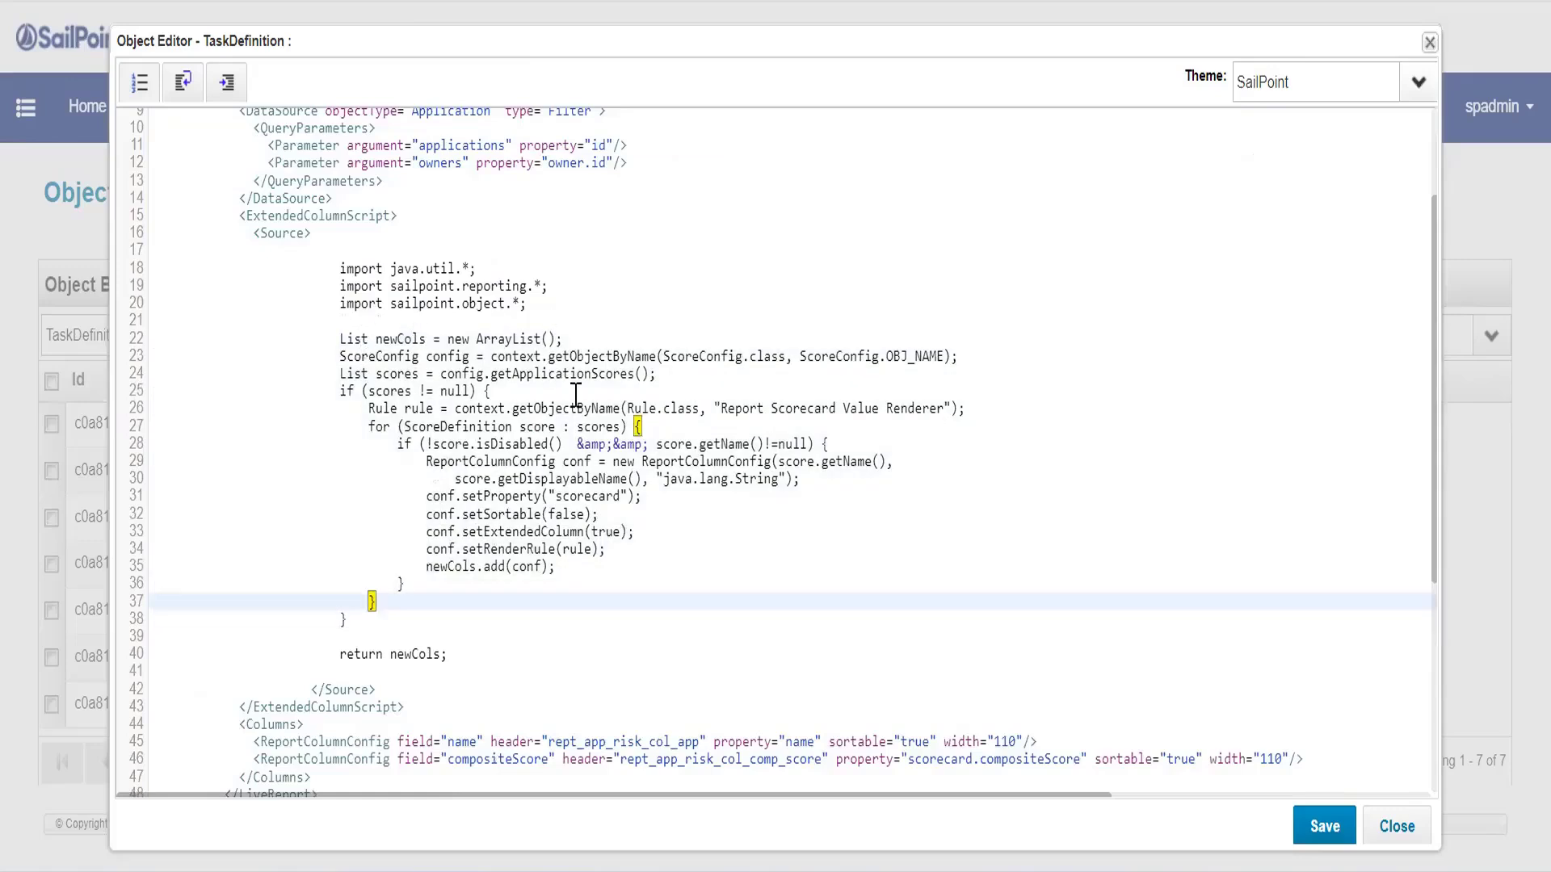
left_click_drag(652, 373, 513, 374)
left_click_drag(391, 428, 475, 538)
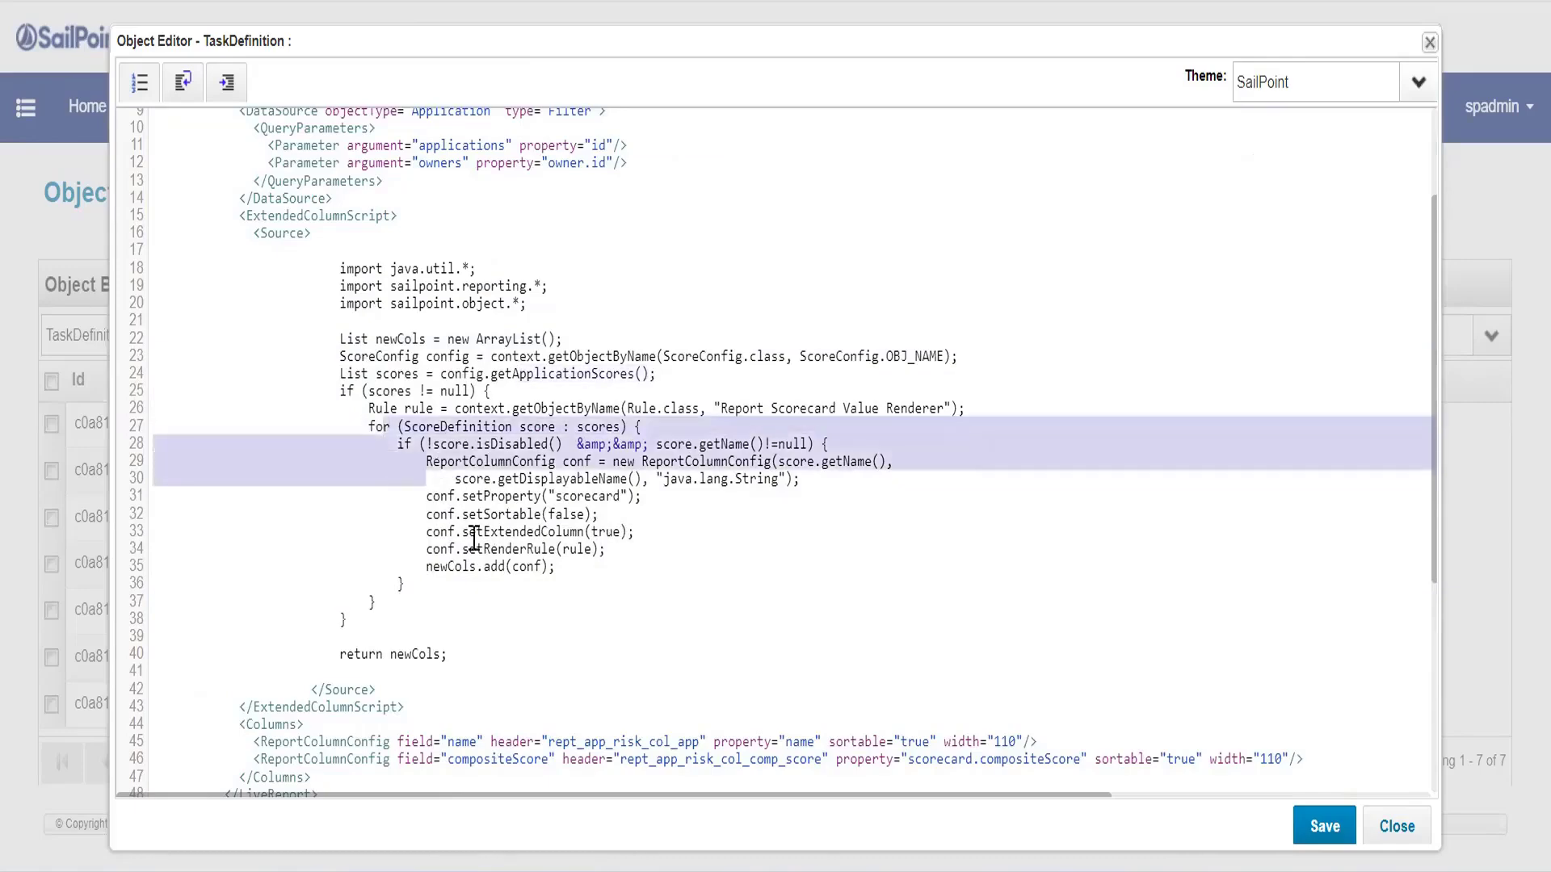